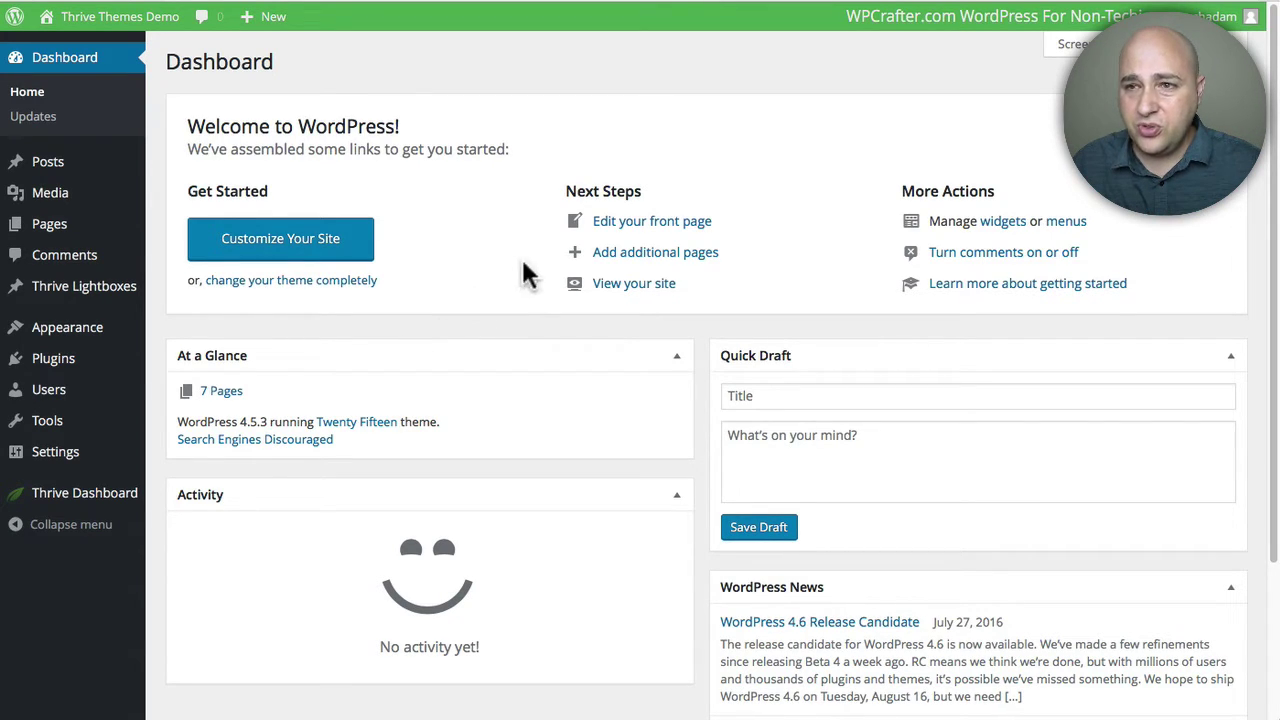
Step: Set 'API enabled?' to Yes in Mautic's Configuration > API Settings and save
left_click(848, 2)
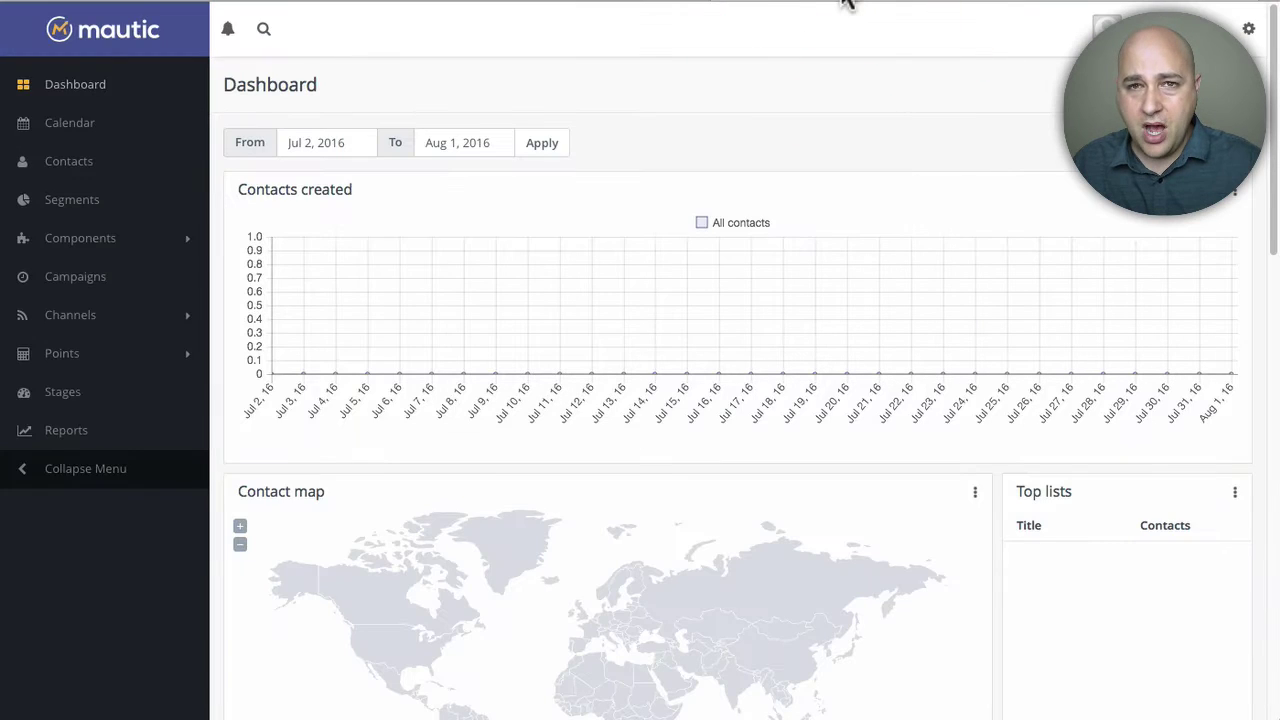
left_click(1254, 30)
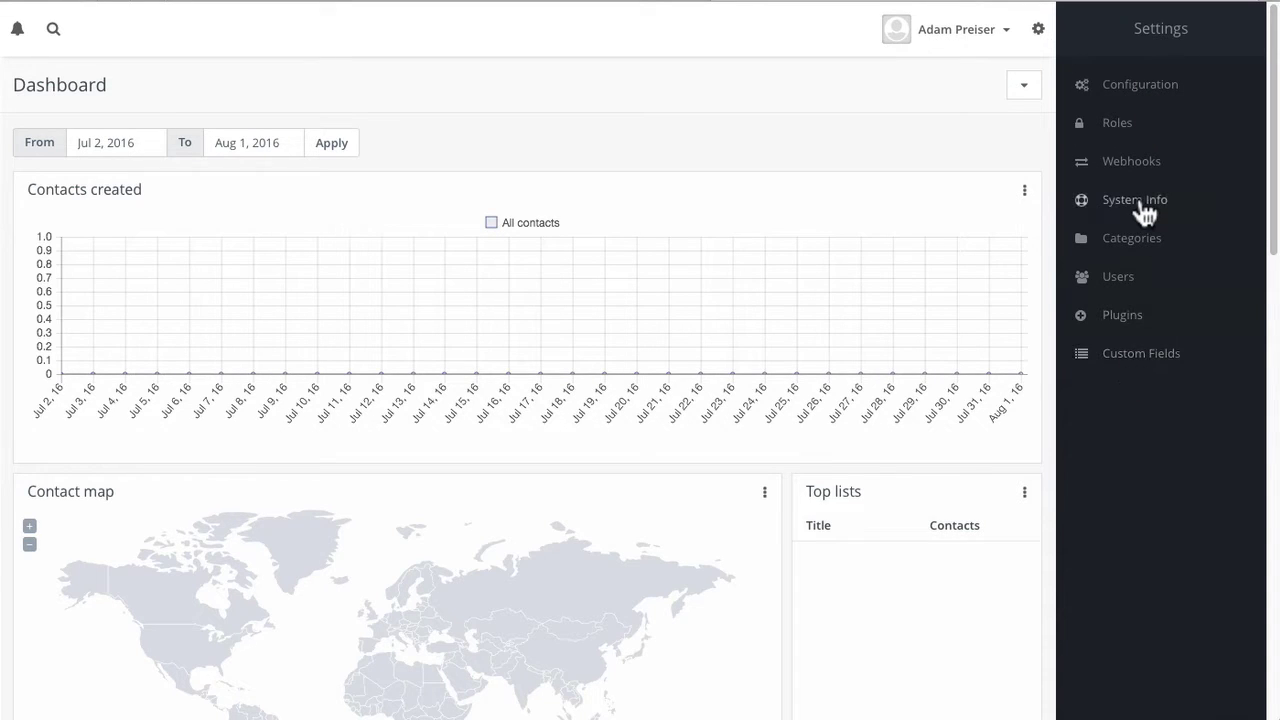
left_click(1136, 90)
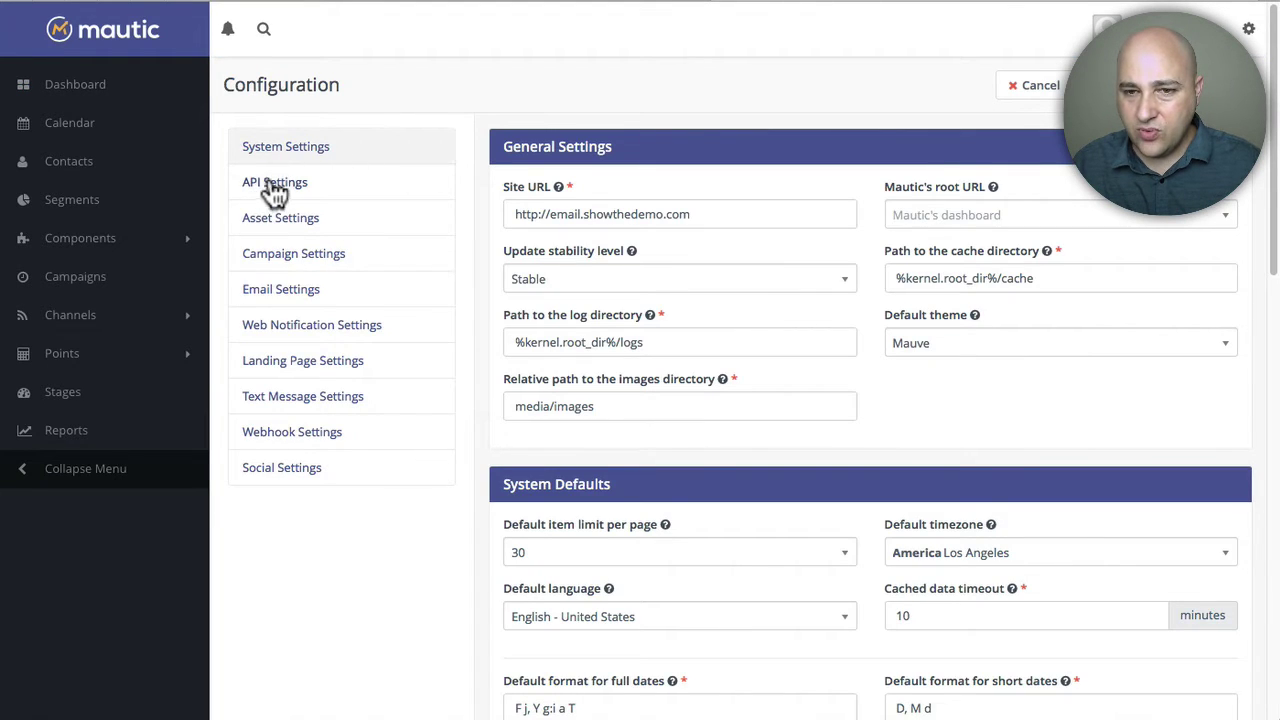
left_click(276, 184)
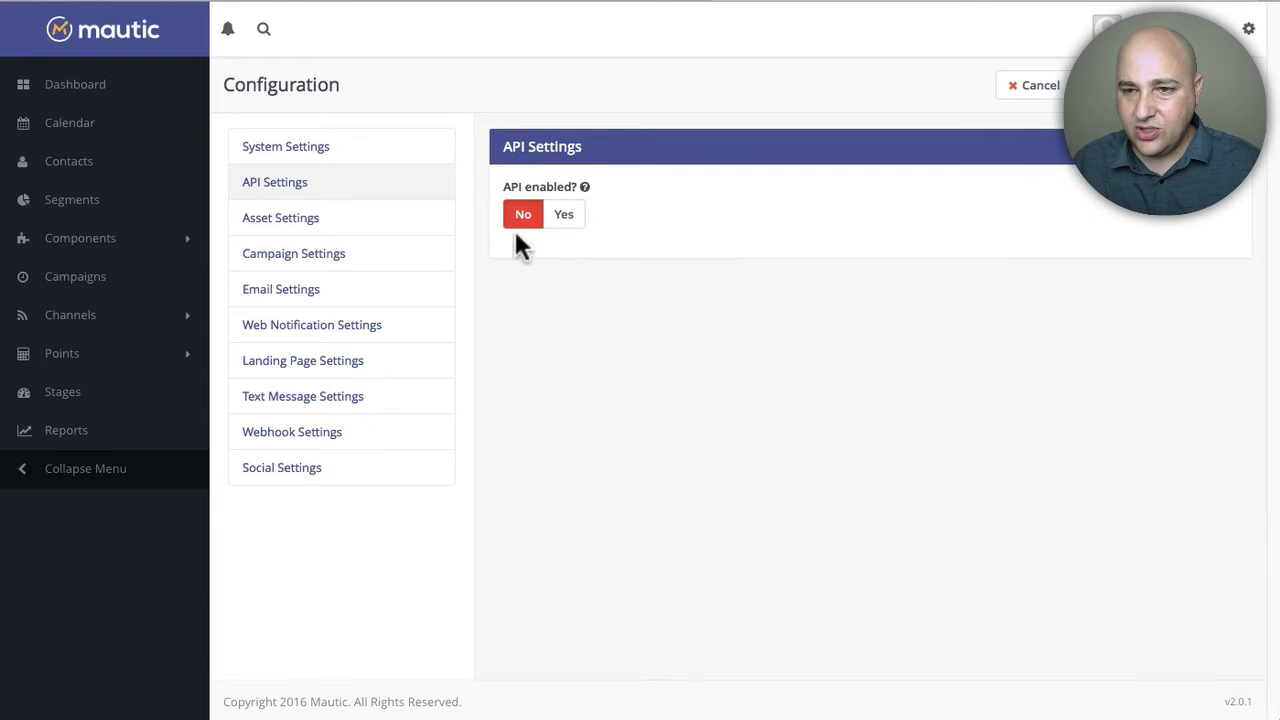
left_click(566, 218)
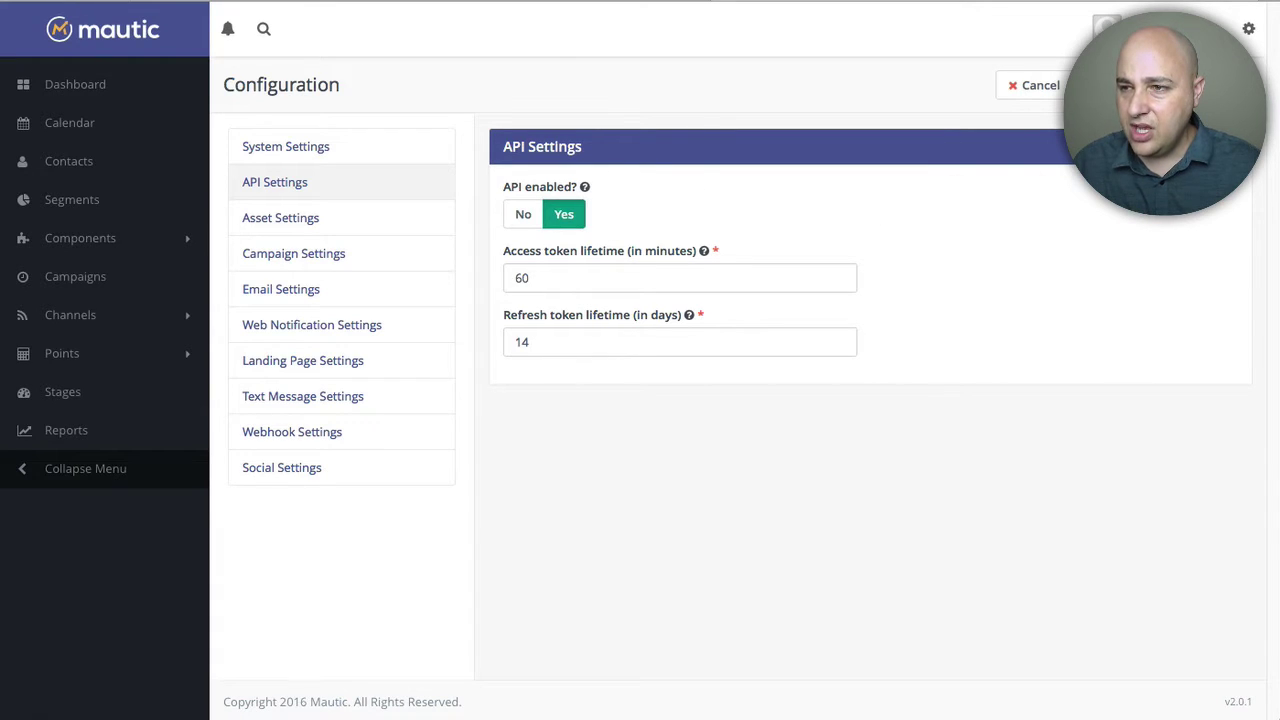
left_click(1115, 85)
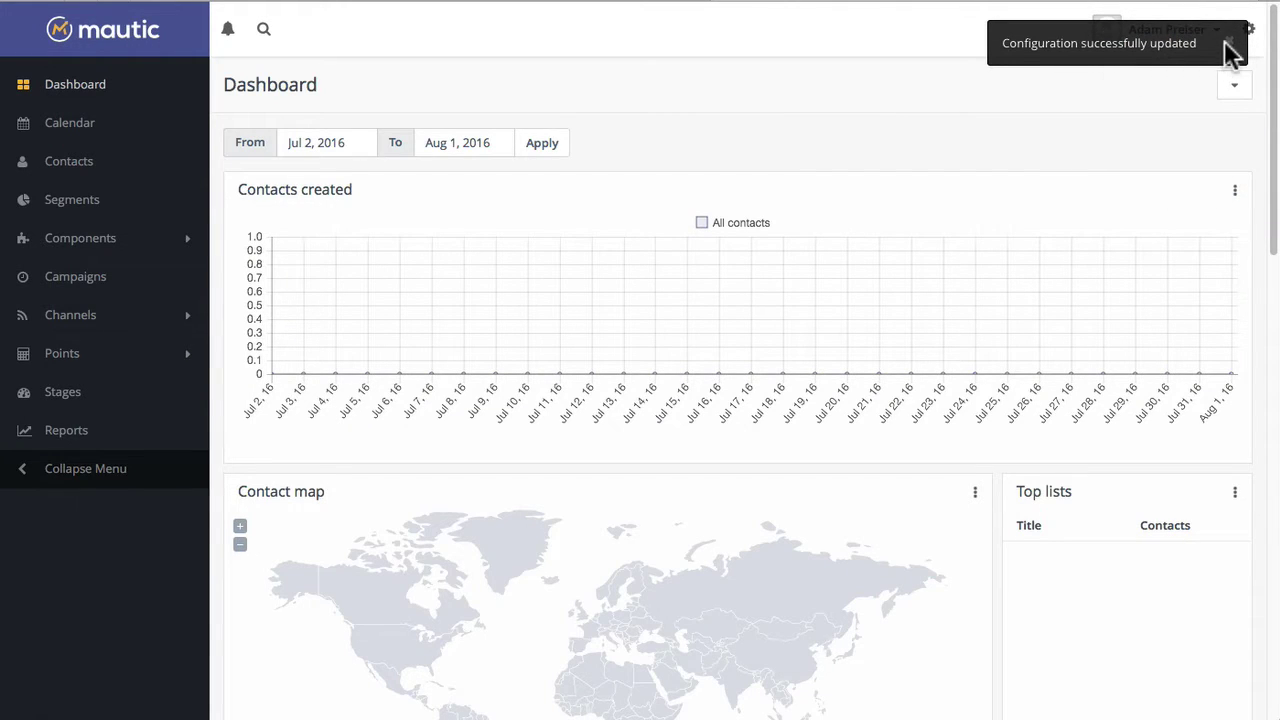
Step: Add a new OAuth 1.0a API credential named 'TL' in Mautic's API Credentials
left_click(1229, 42)
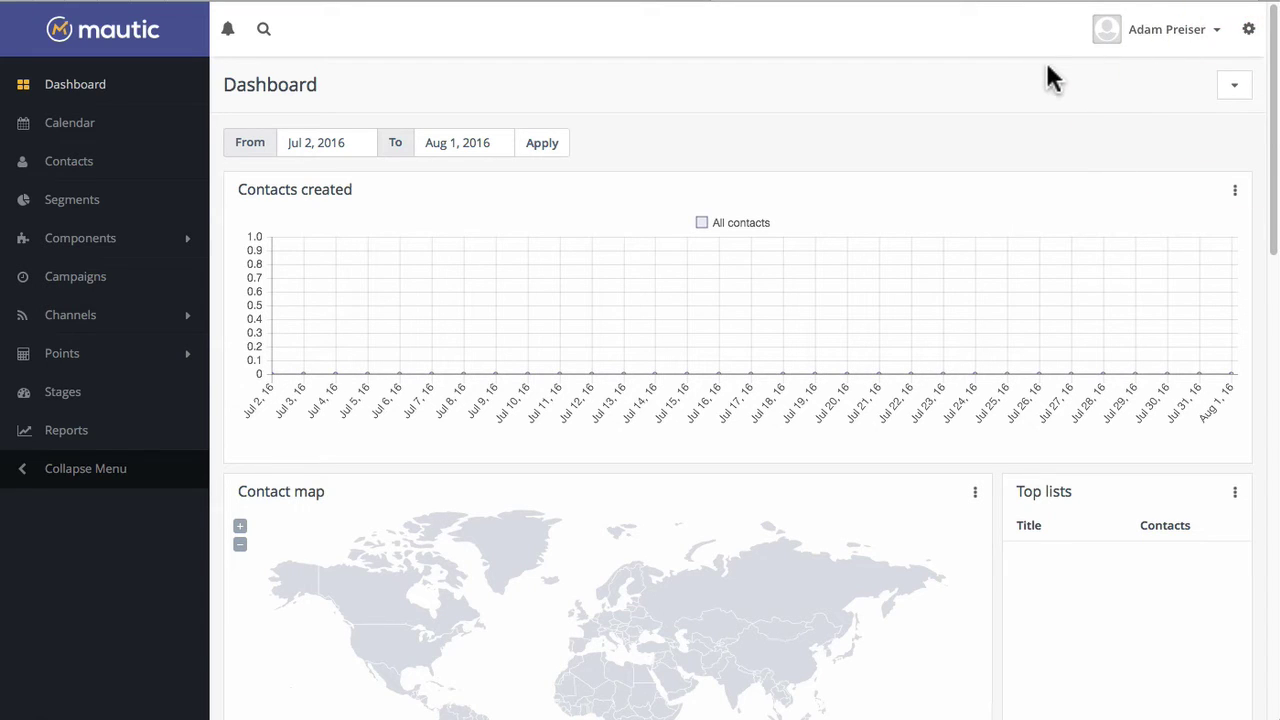
left_click(1252, 36)
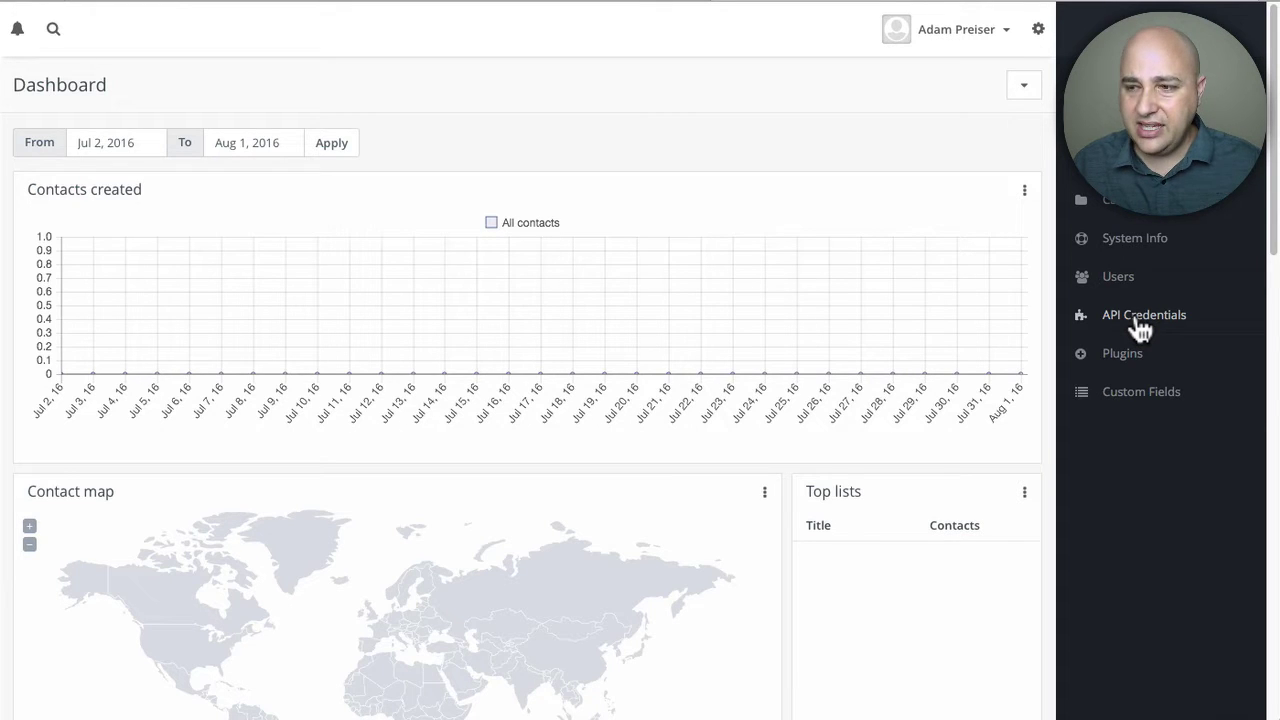
left_click(1140, 322)
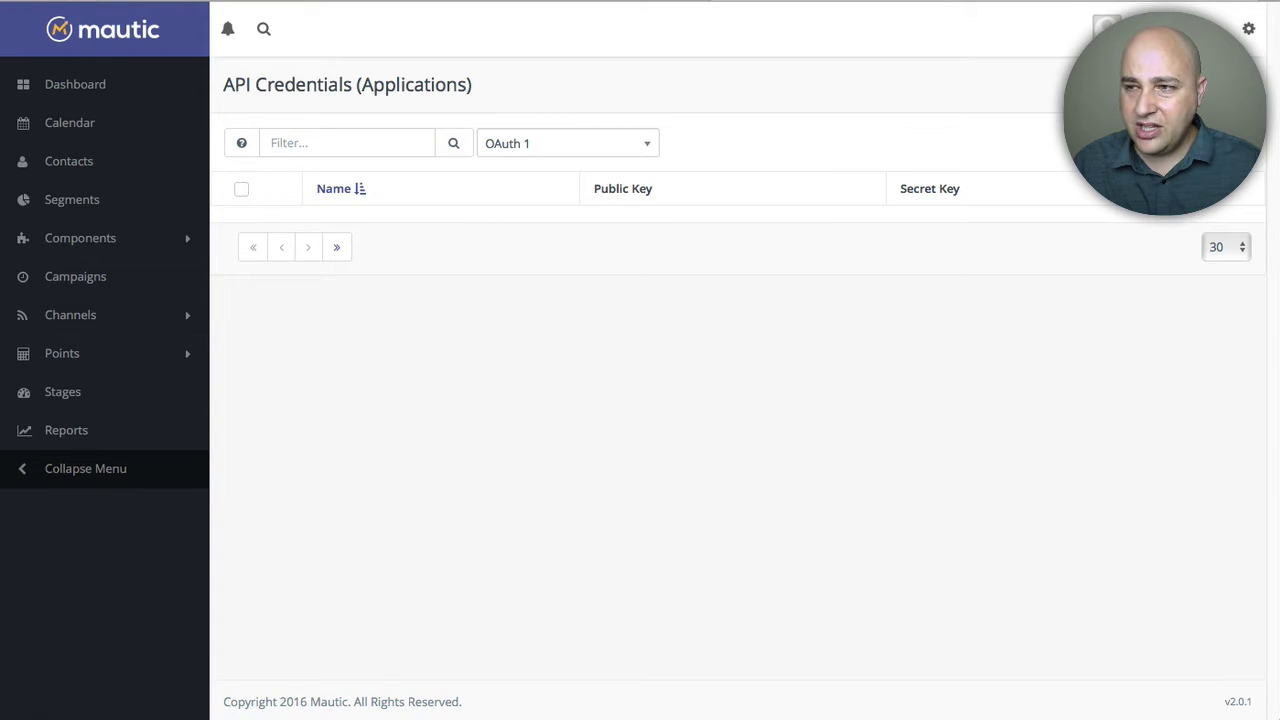
left_click(1228, 85)
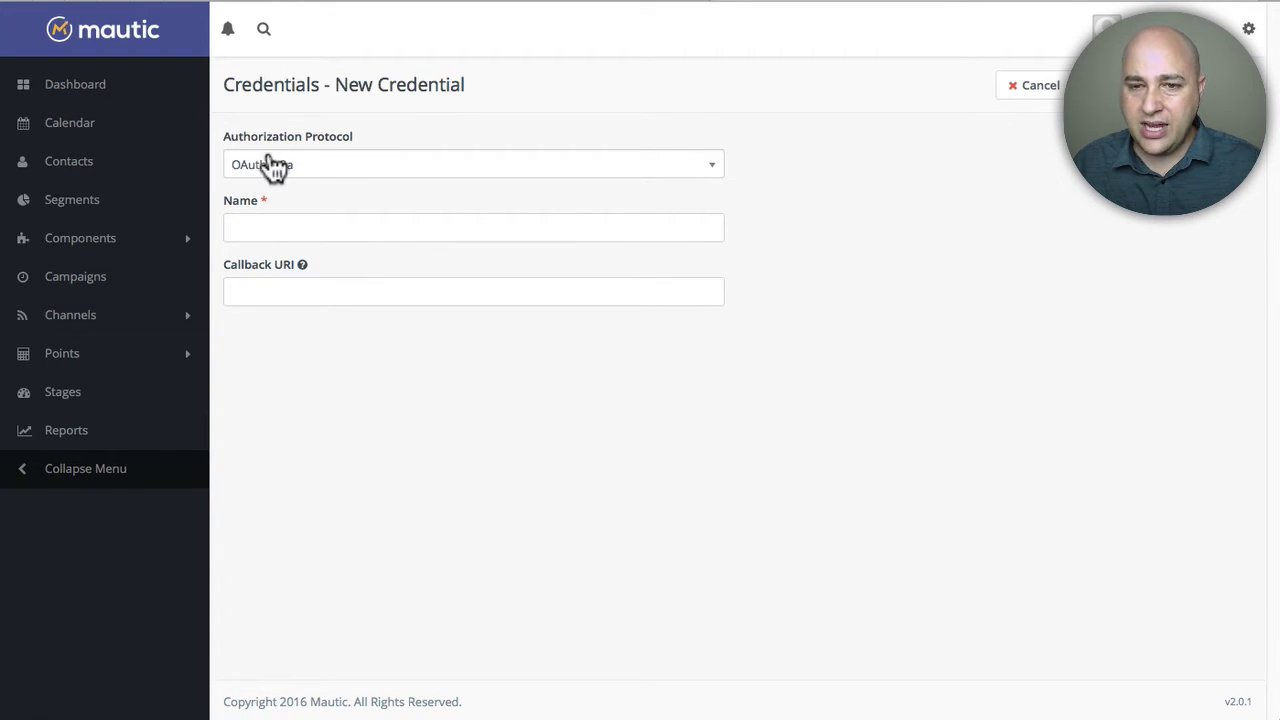
left_click(368, 168)
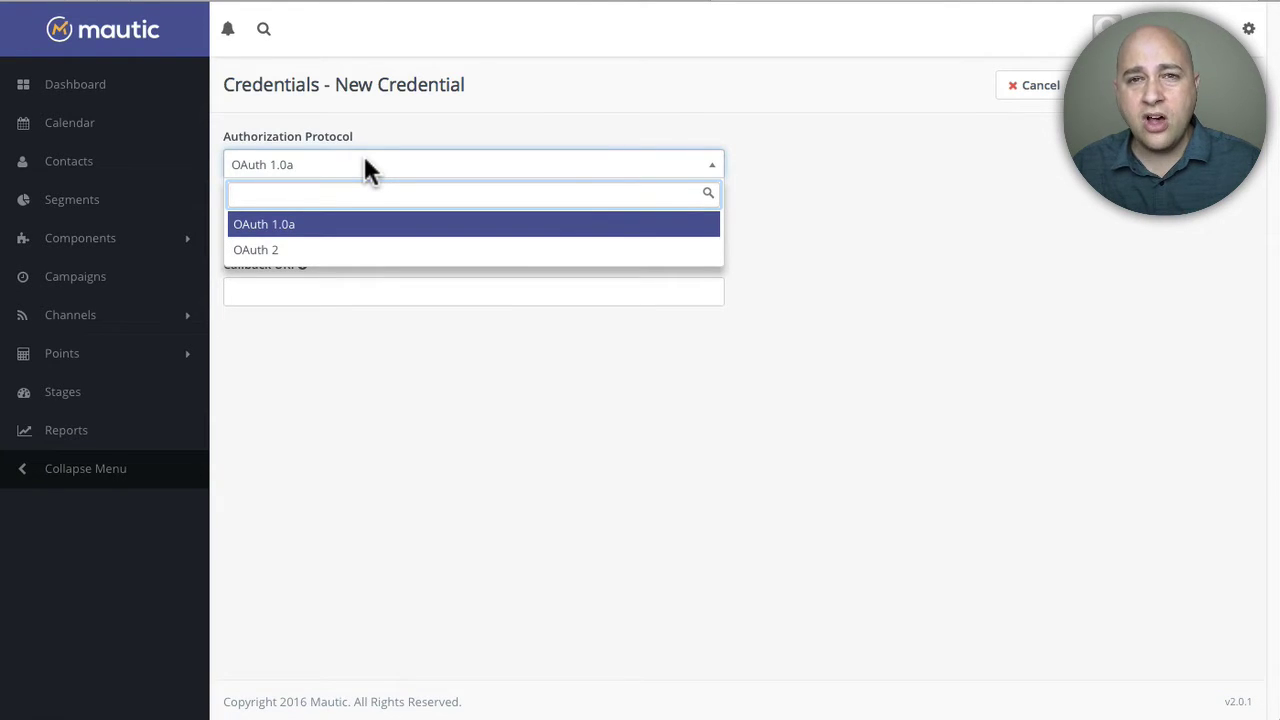
left_click(372, 226)
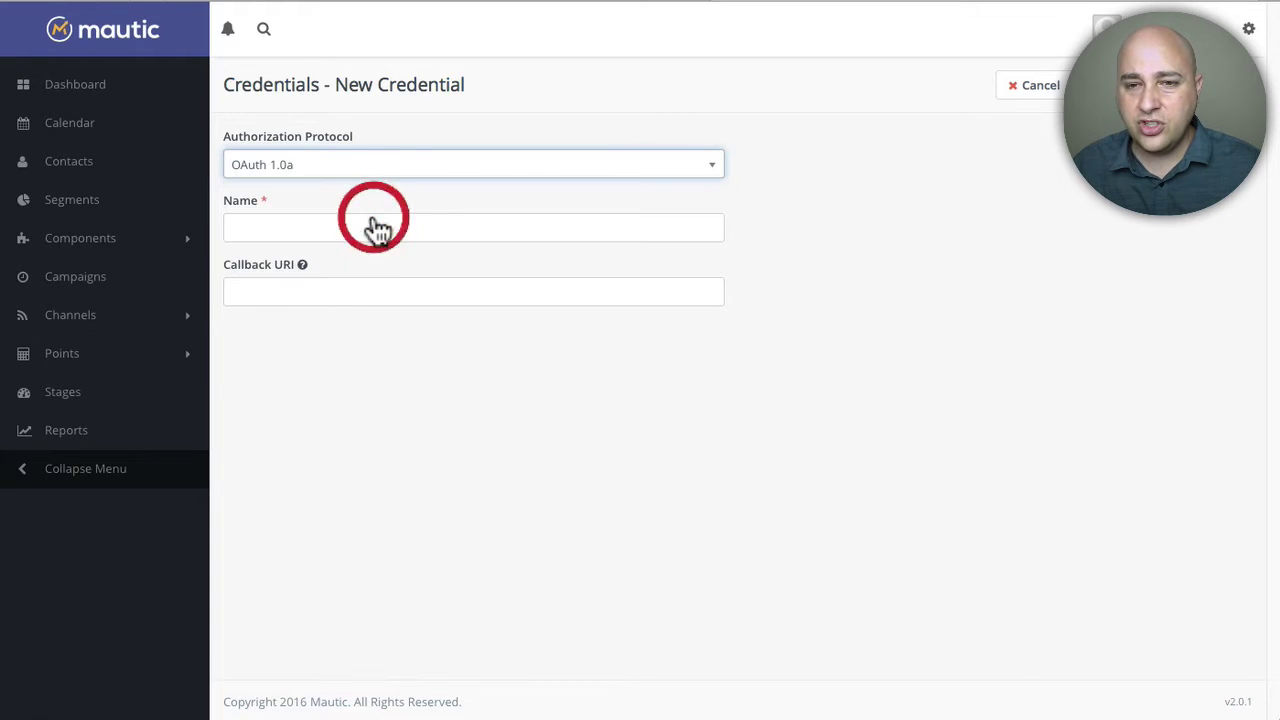
left_click(376, 226)
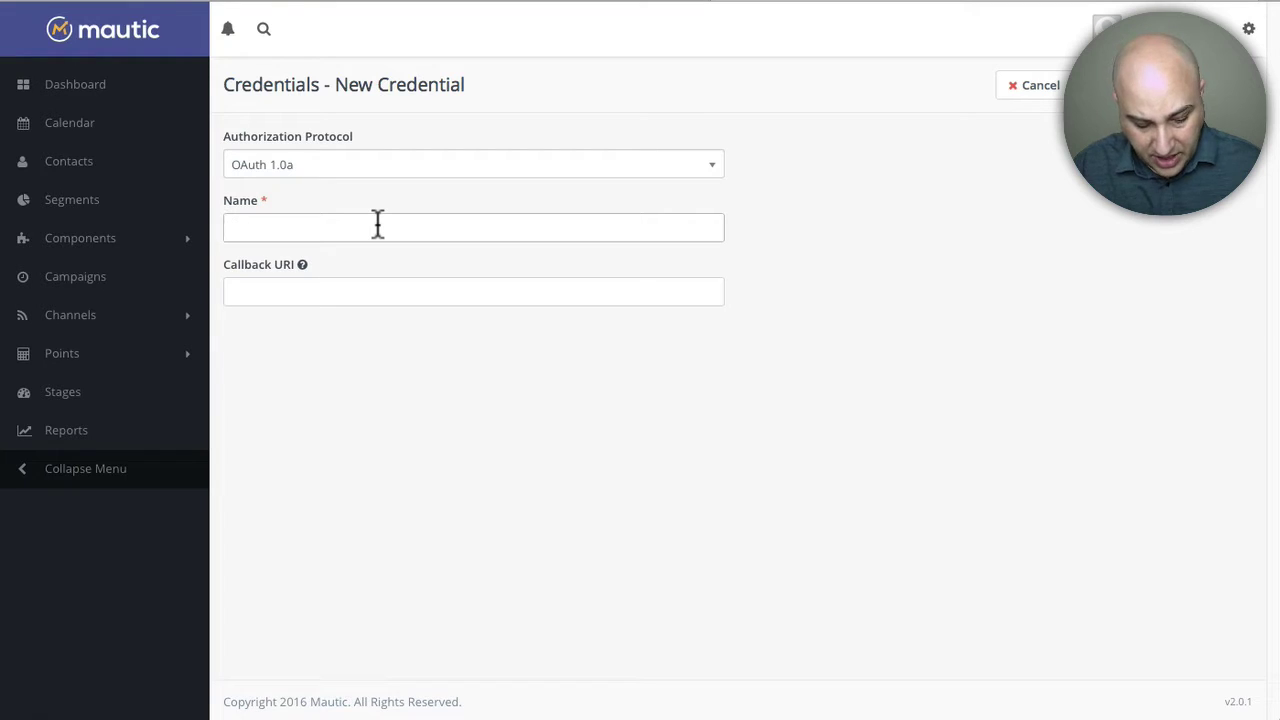
type("TL")
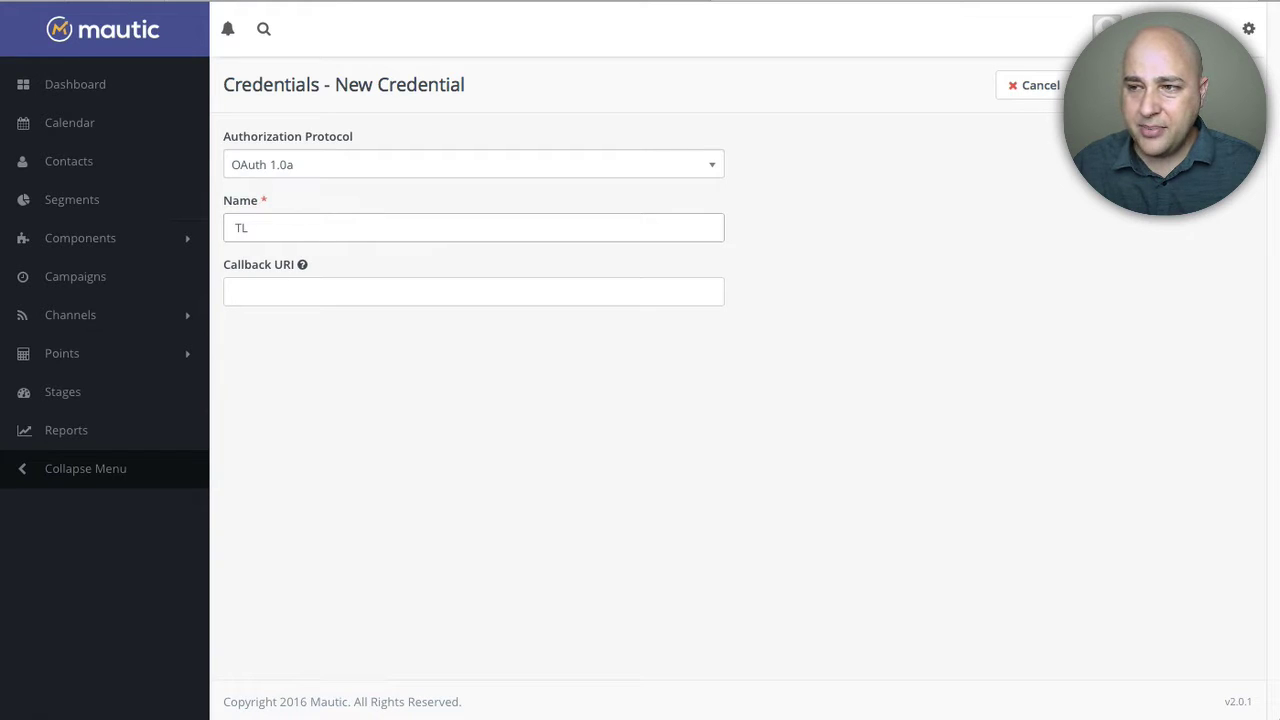
left_click(1120, 85)
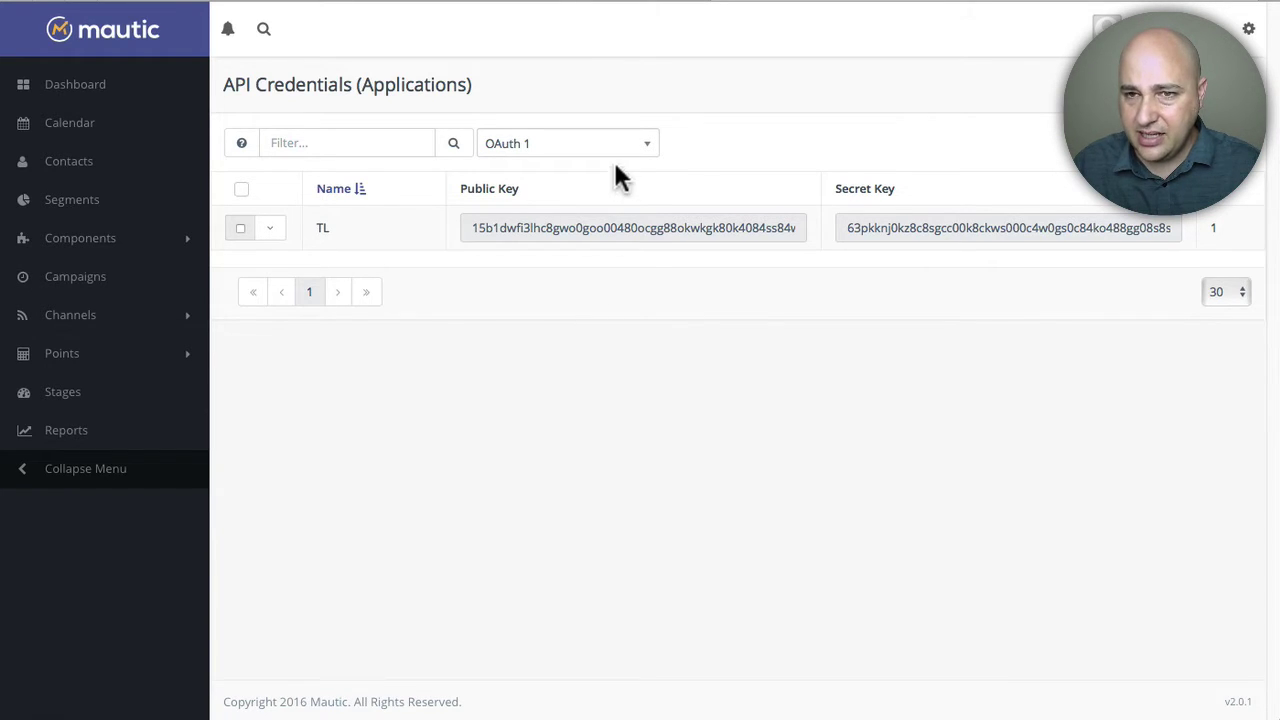
Step: Open the Thrive Dashboard's API connections manager and start adding a new connection
left_click(447, 3)
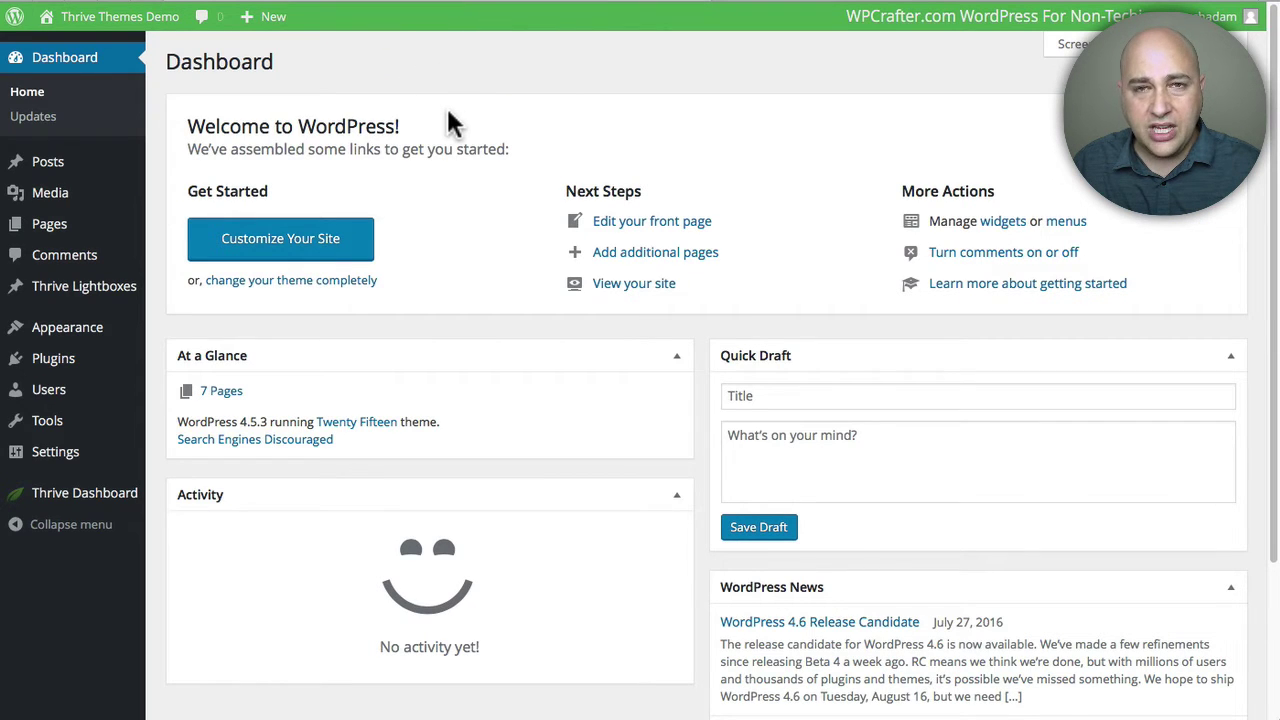
left_click(84, 500)
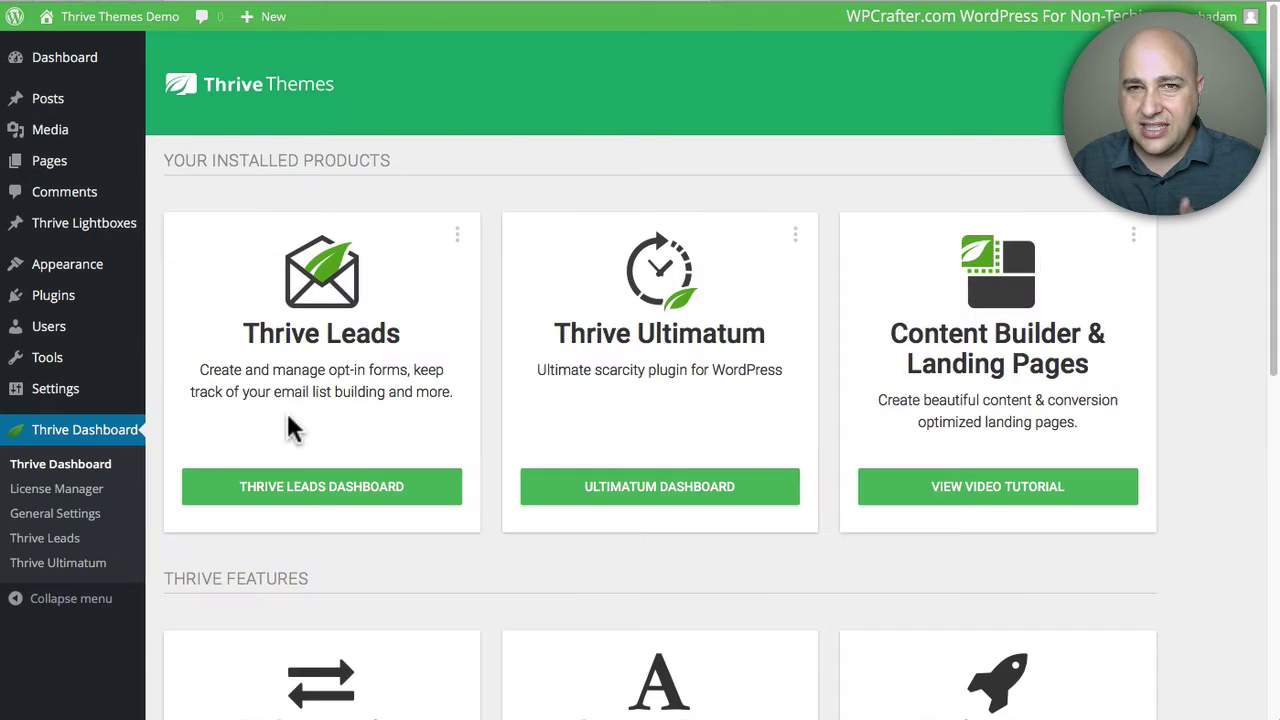
scroll(487, 378, "down", 1)
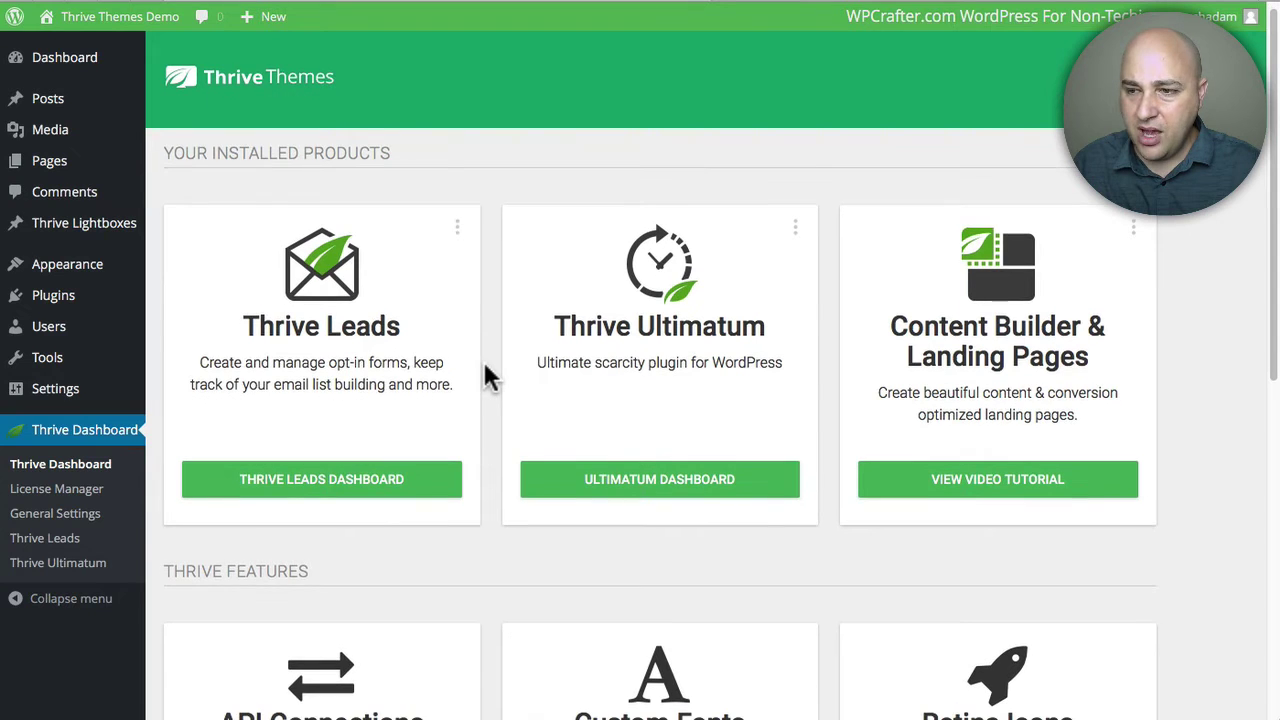
scroll(487, 378, "down", 7)
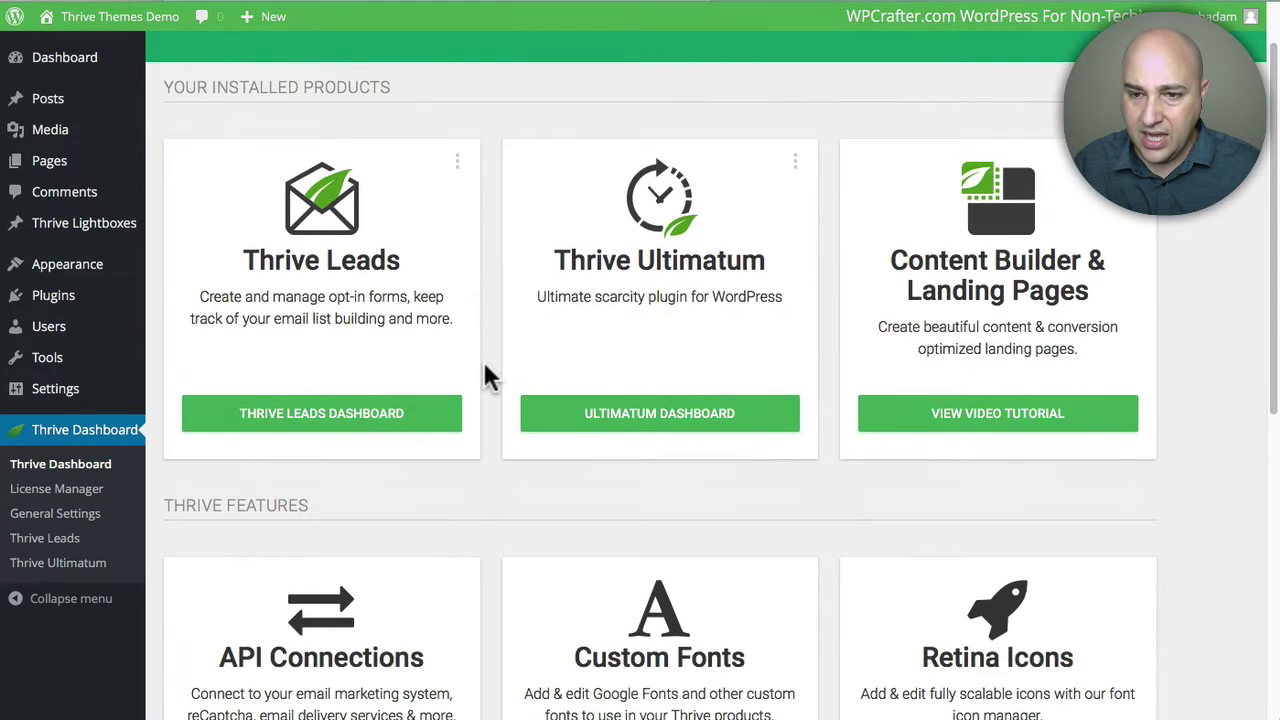
scroll(487, 378, "up", 2)
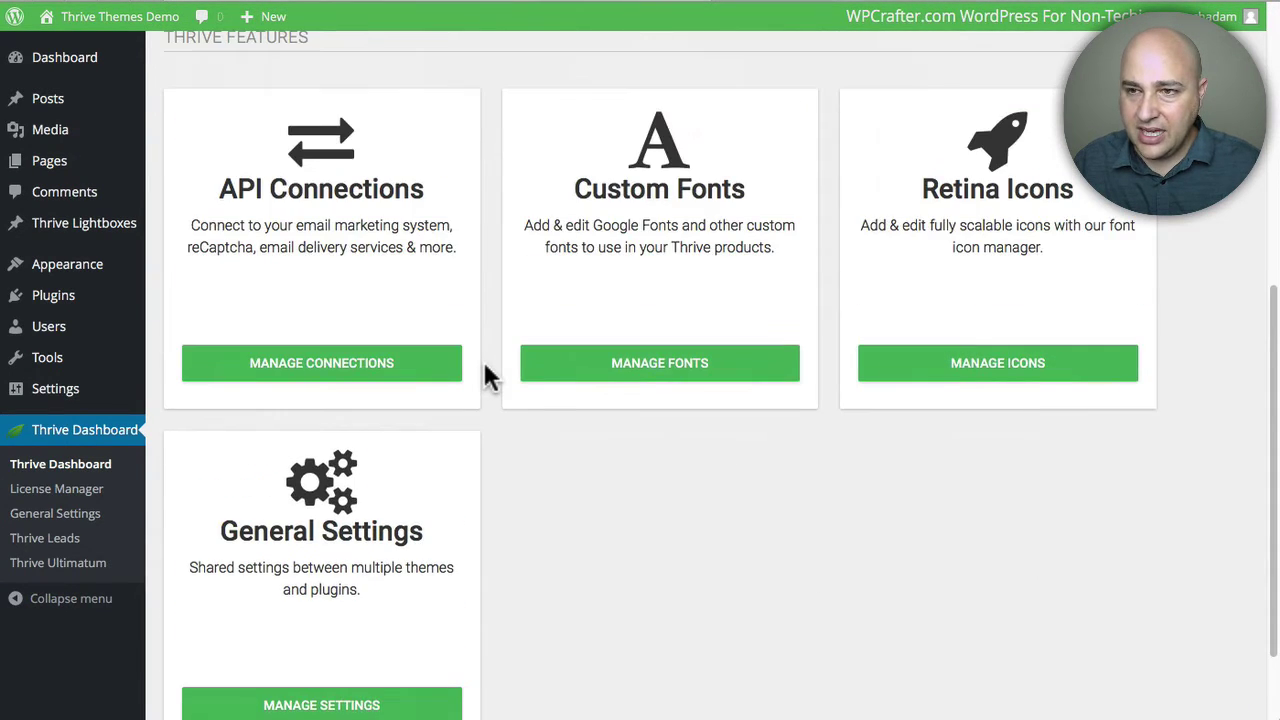
scroll(487, 378, "up", 3)
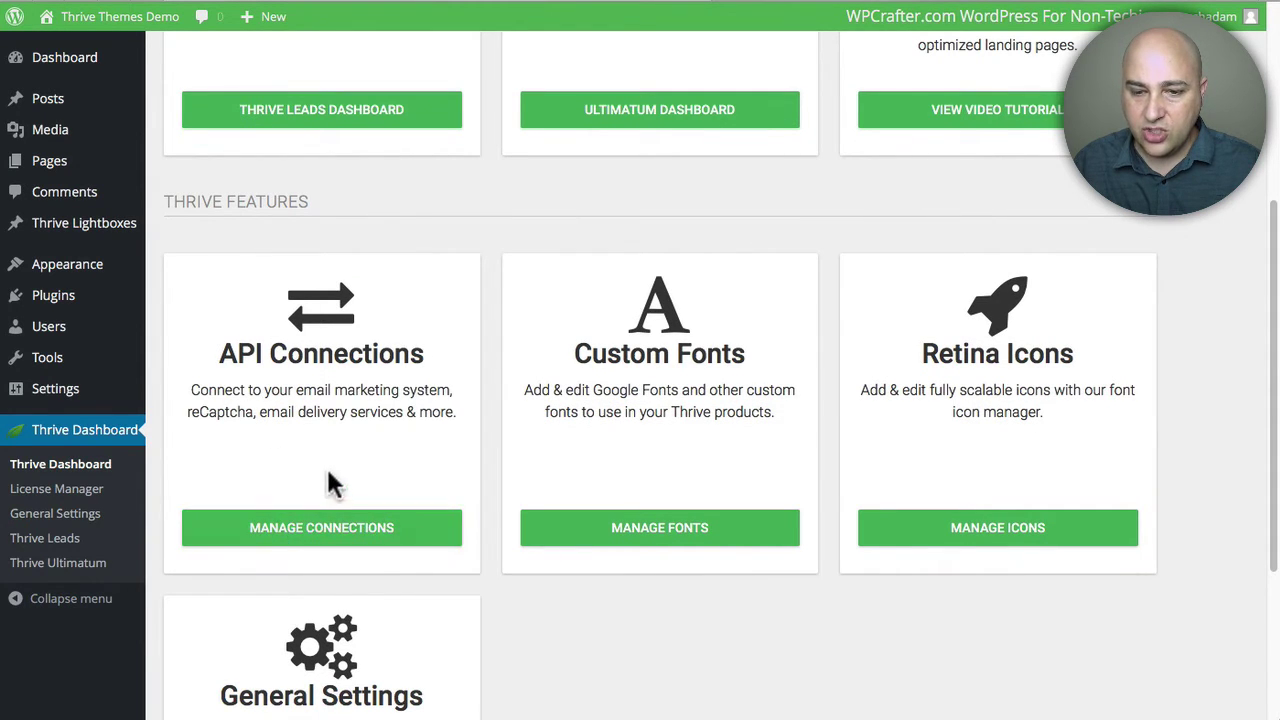
left_click(329, 533)
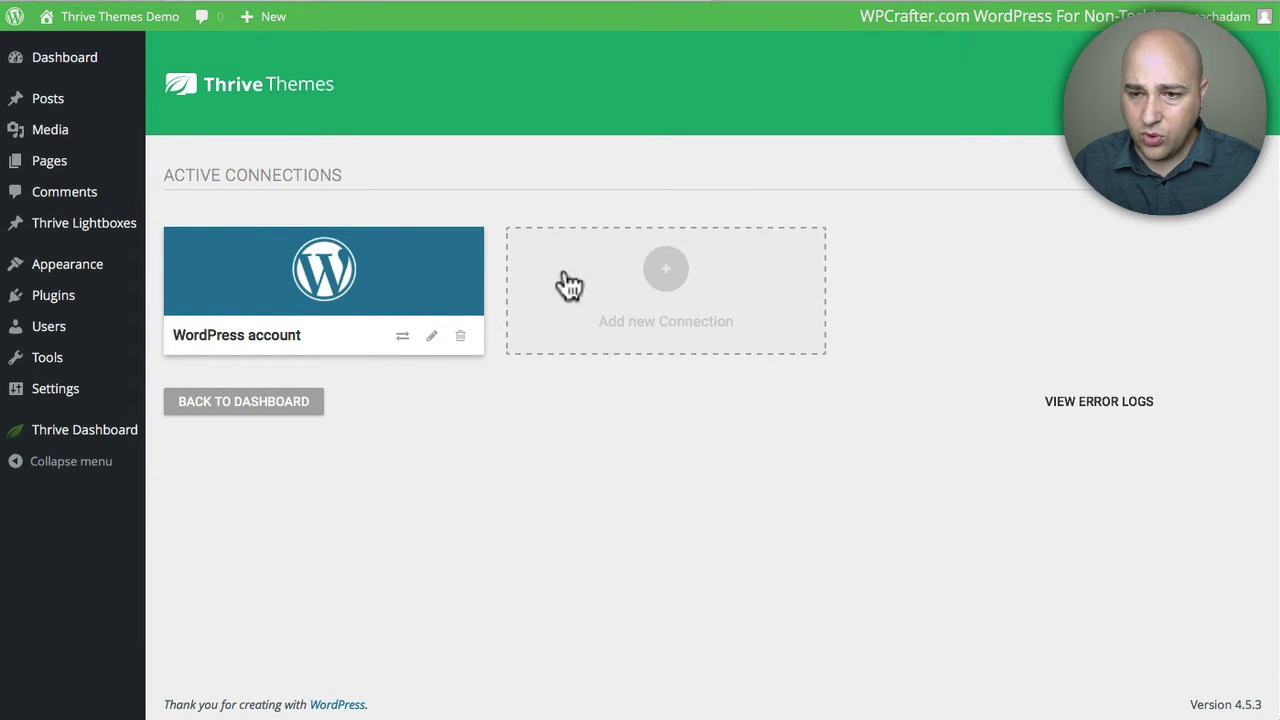
left_click(670, 272)
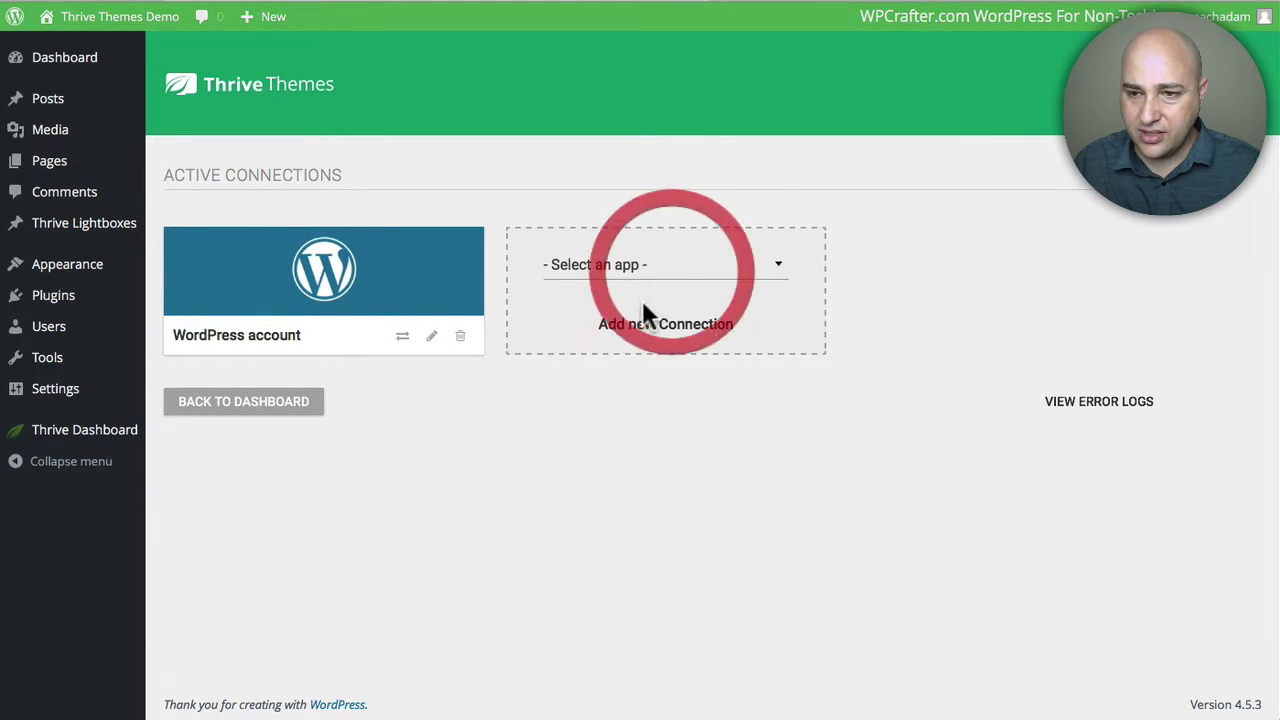
Step: Choose Mautic as the app to connect and set its authentication type to OAuth
left_click(778, 266)
scroll(670, 405, "down", 5)
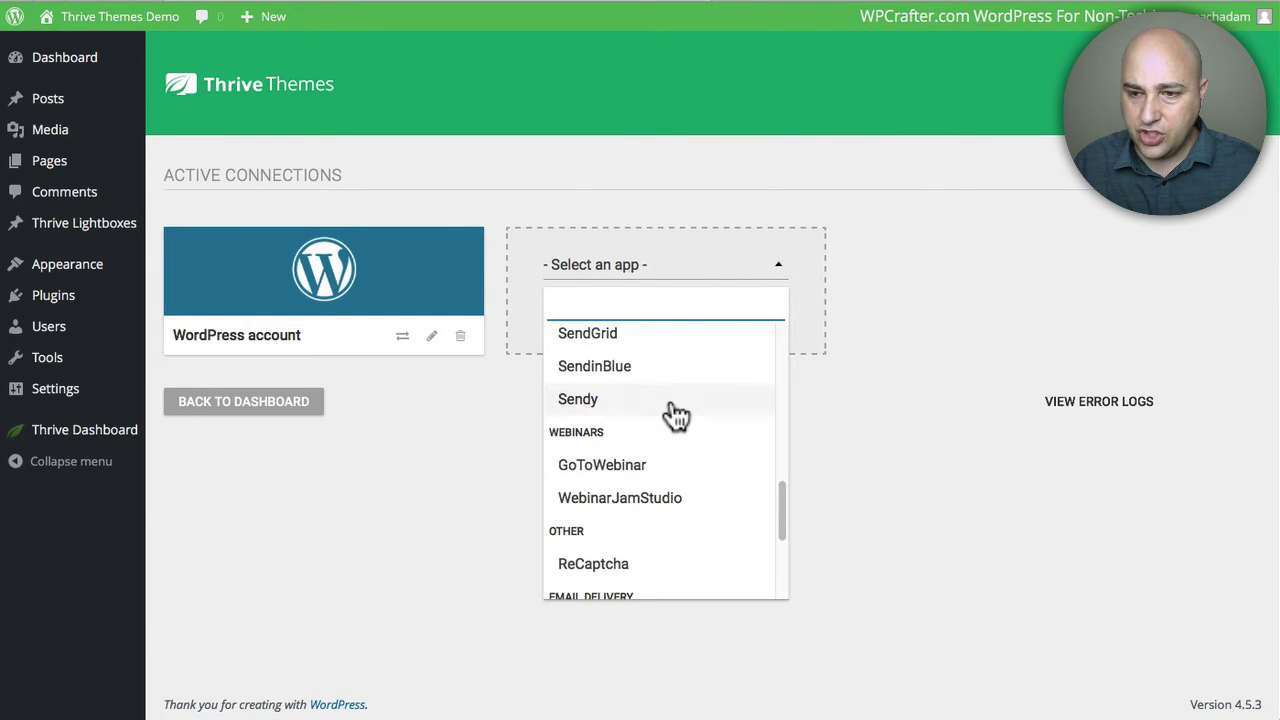
scroll(677, 414, "up", 2)
left_click(622, 340)
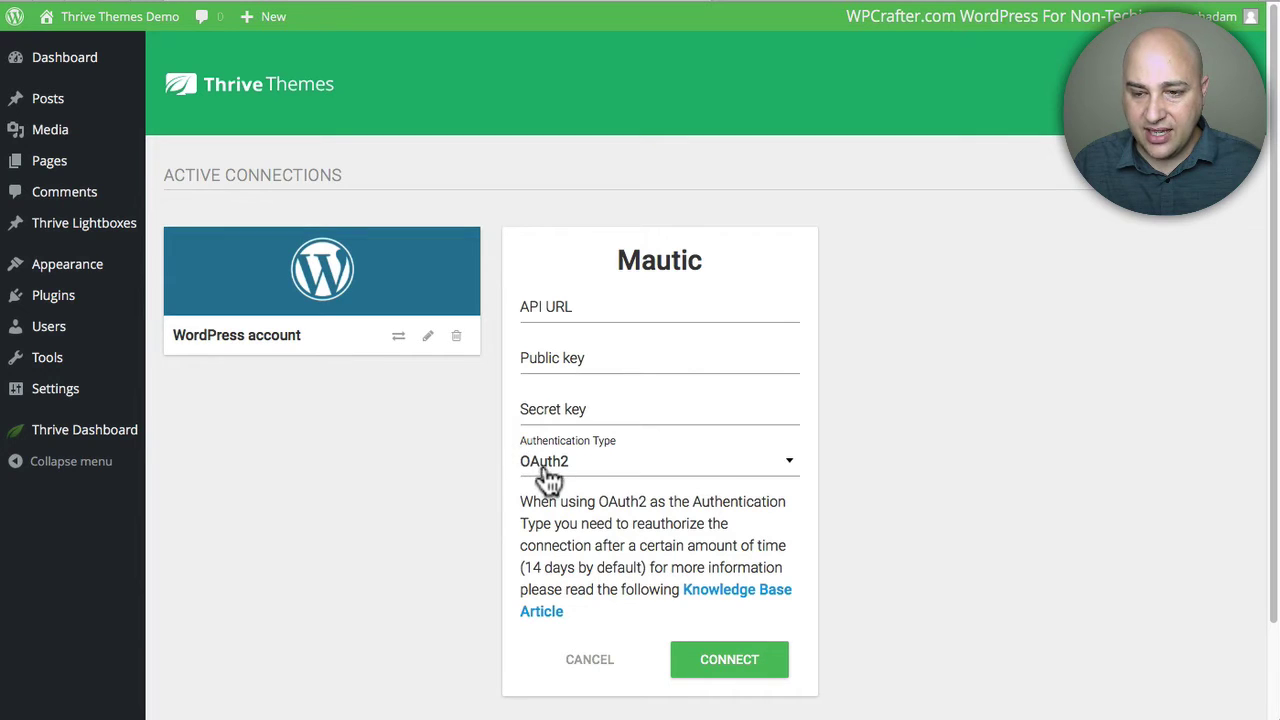
left_click(789, 466)
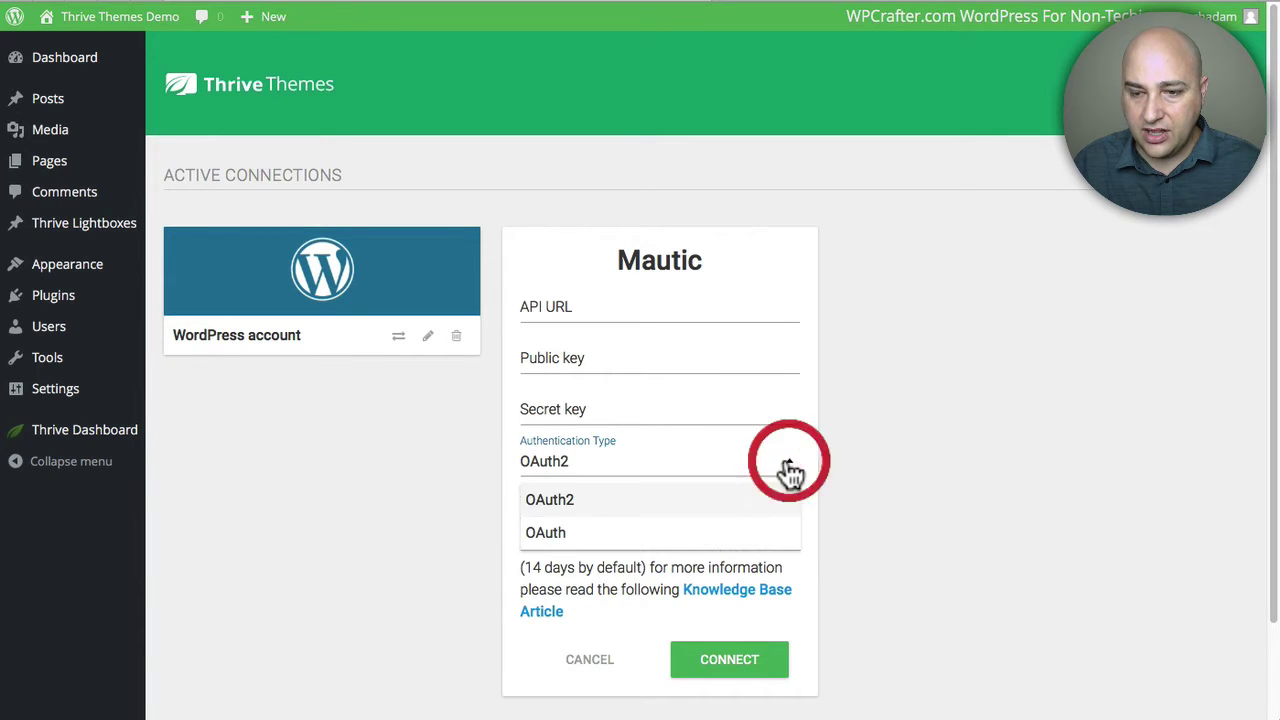
left_click(592, 536)
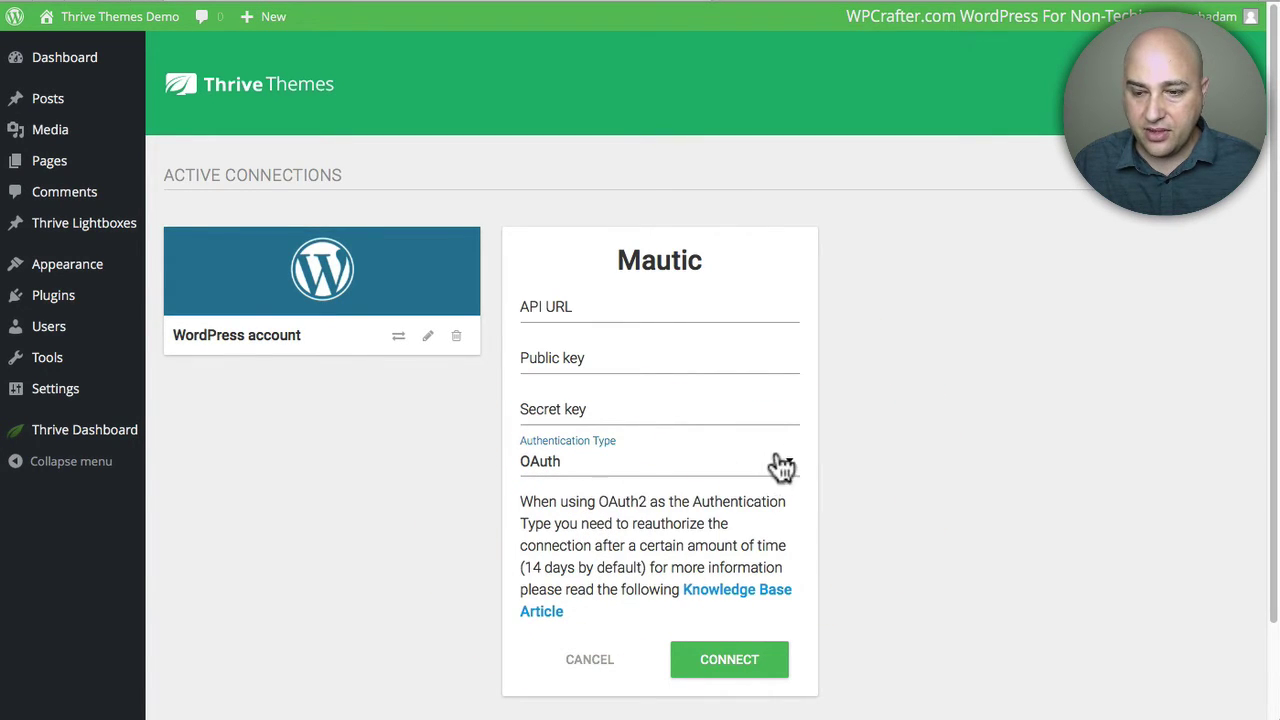
left_click(857, 434)
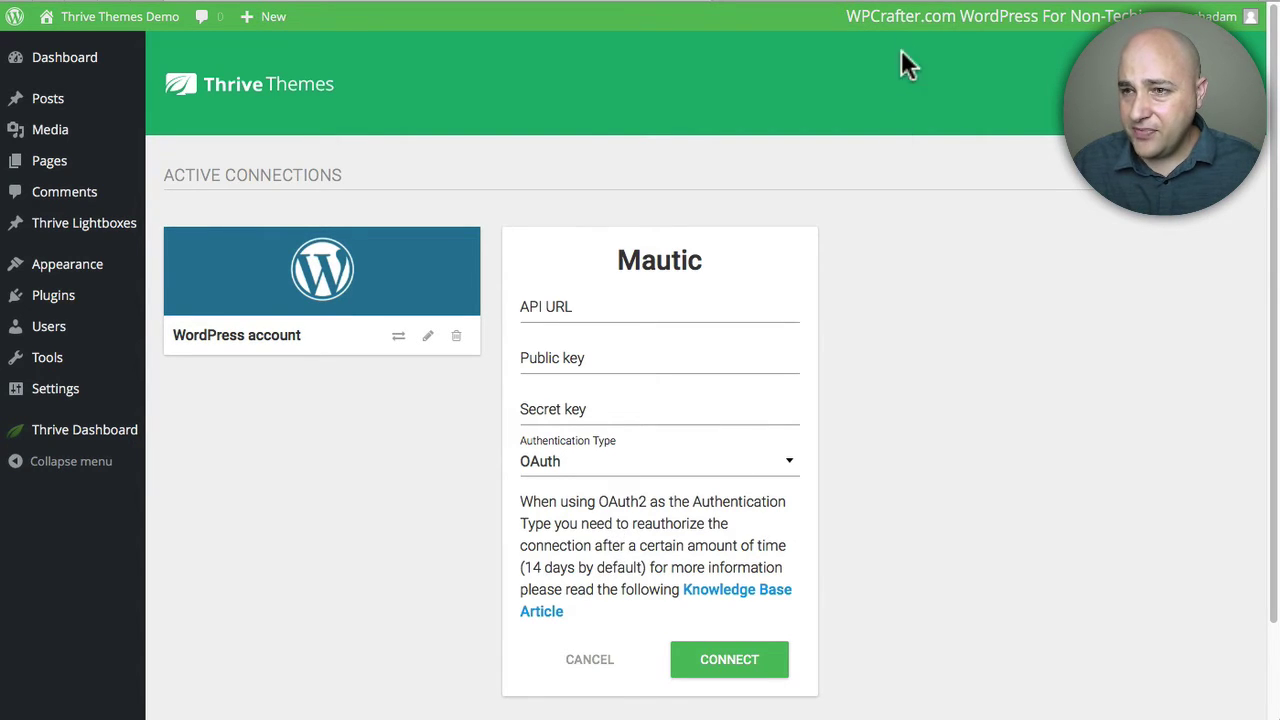
left_click(889, 2)
Step: Fill in the Mautic public and secret keys, connect, and approve the TL application in Mautic
left_click(635, 228)
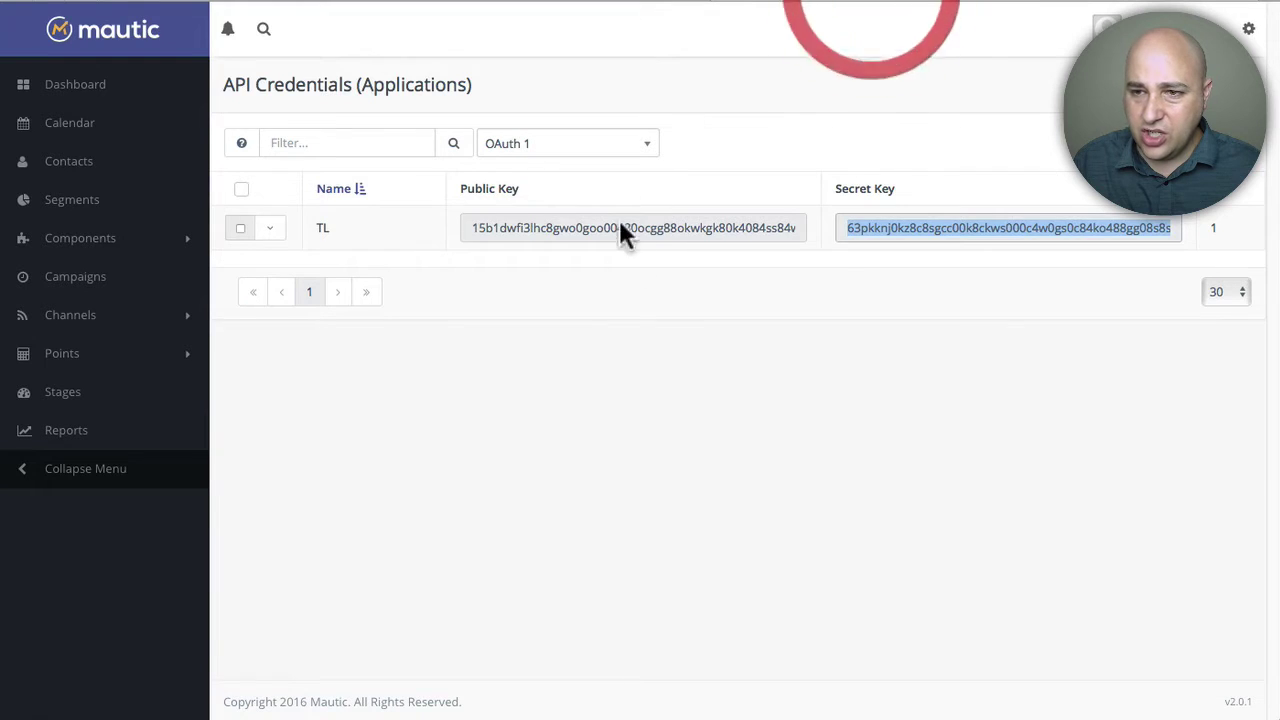
left_click(615, 220)
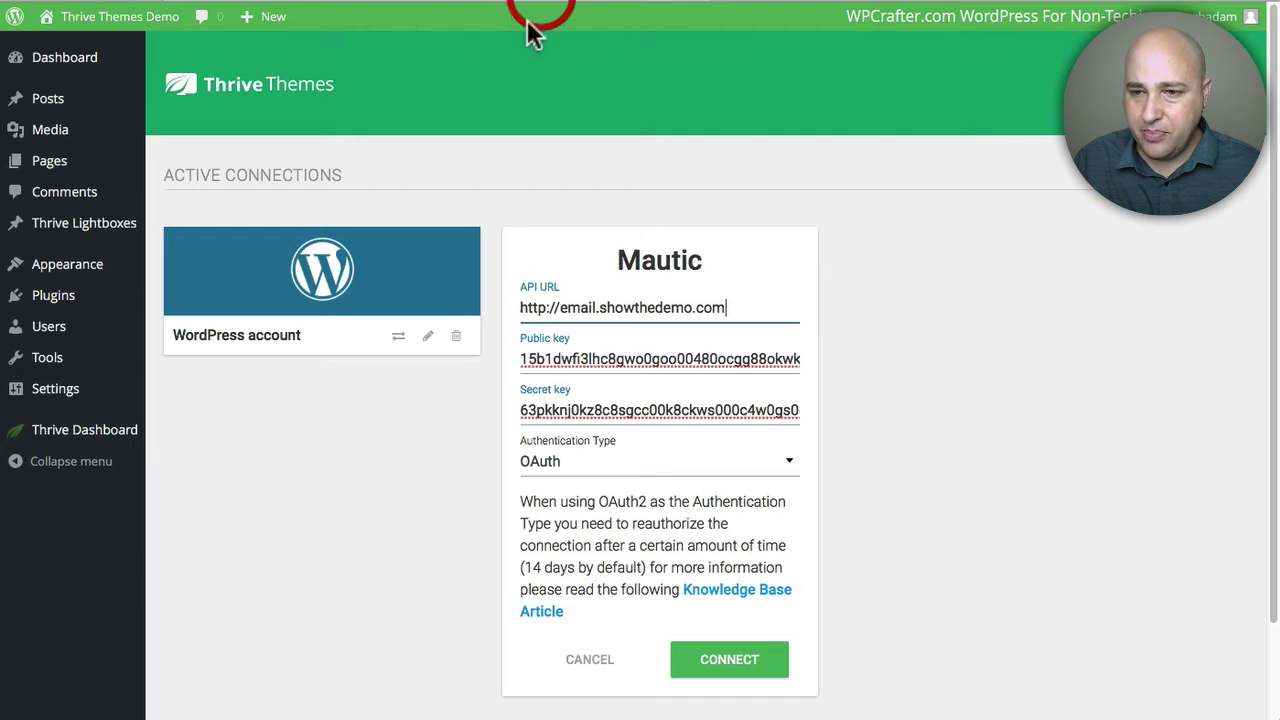
scroll(503, 462, "down", 1)
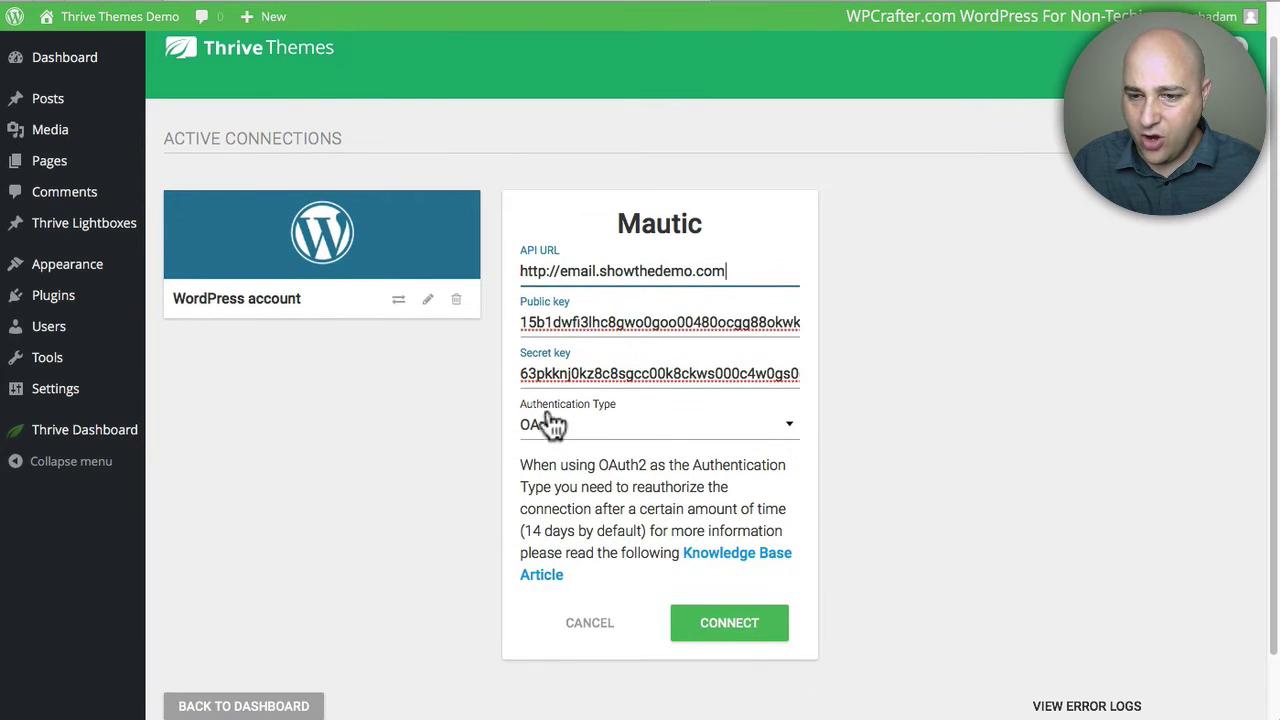
left_click(728, 636)
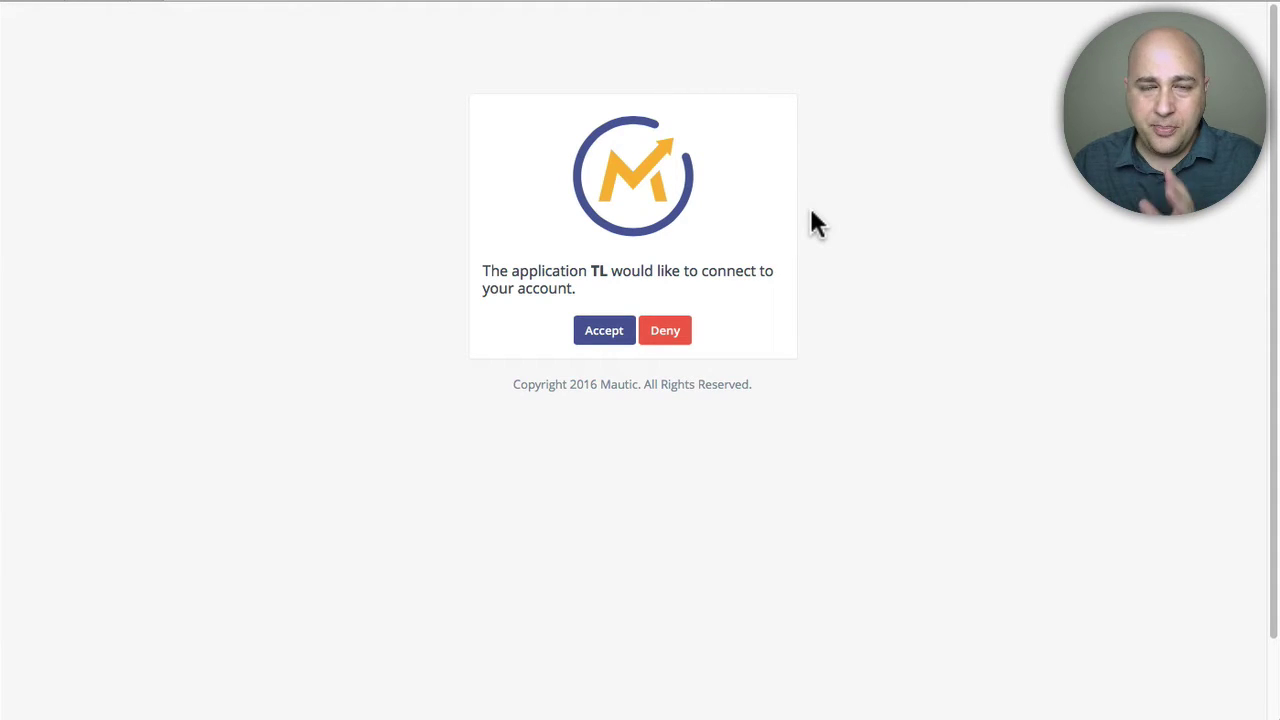
left_click(604, 336)
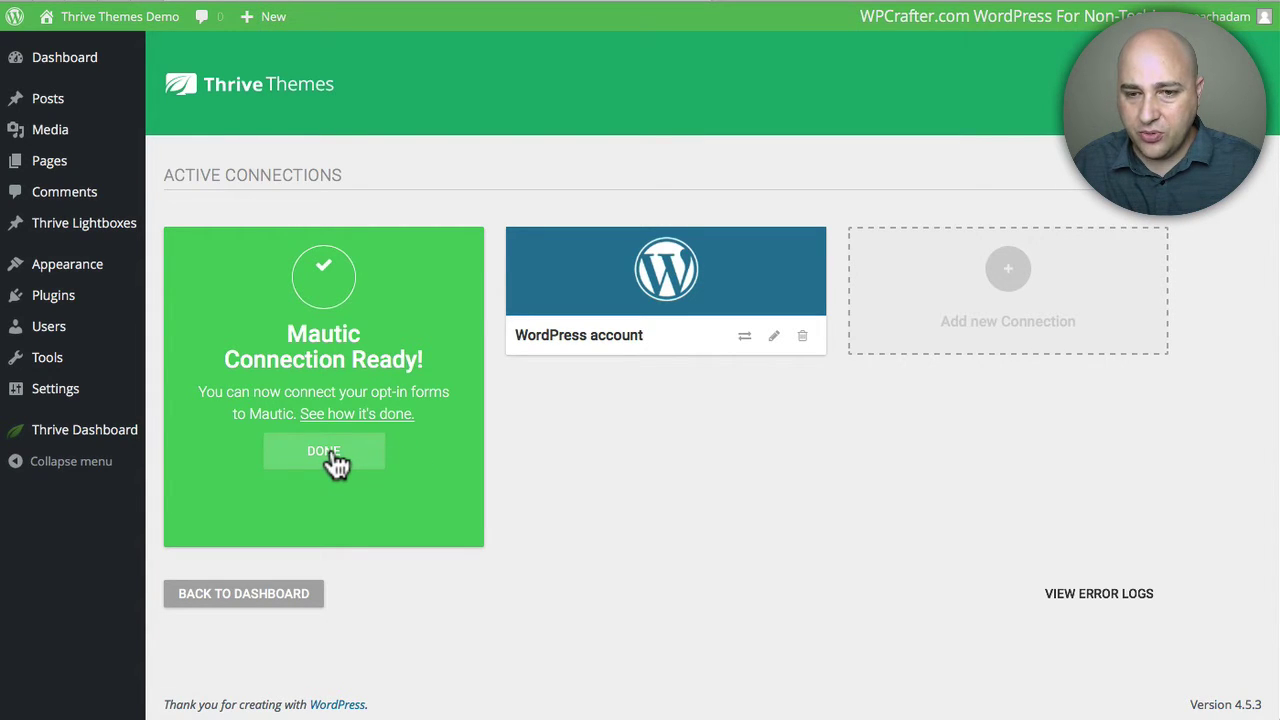
Step: Add a lead group named 'Demo Popup' from the Thrive Leads dashboard
left_click(245, 594)
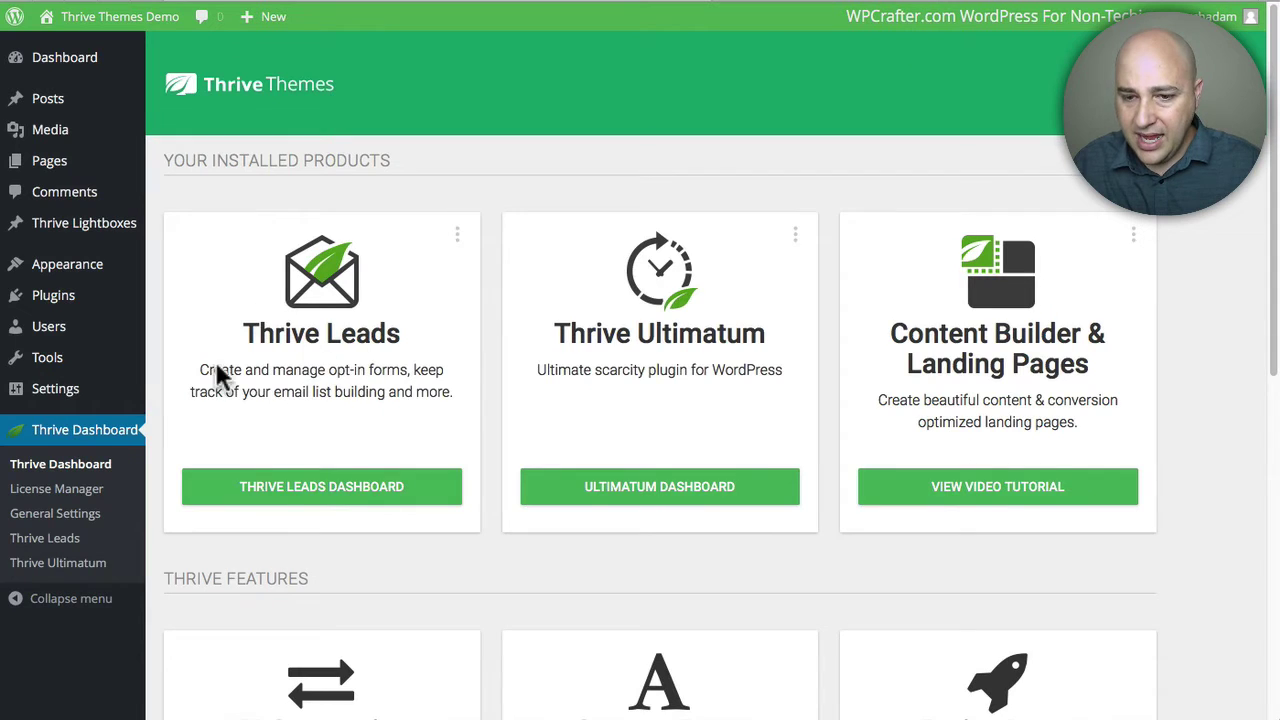
left_click(330, 500)
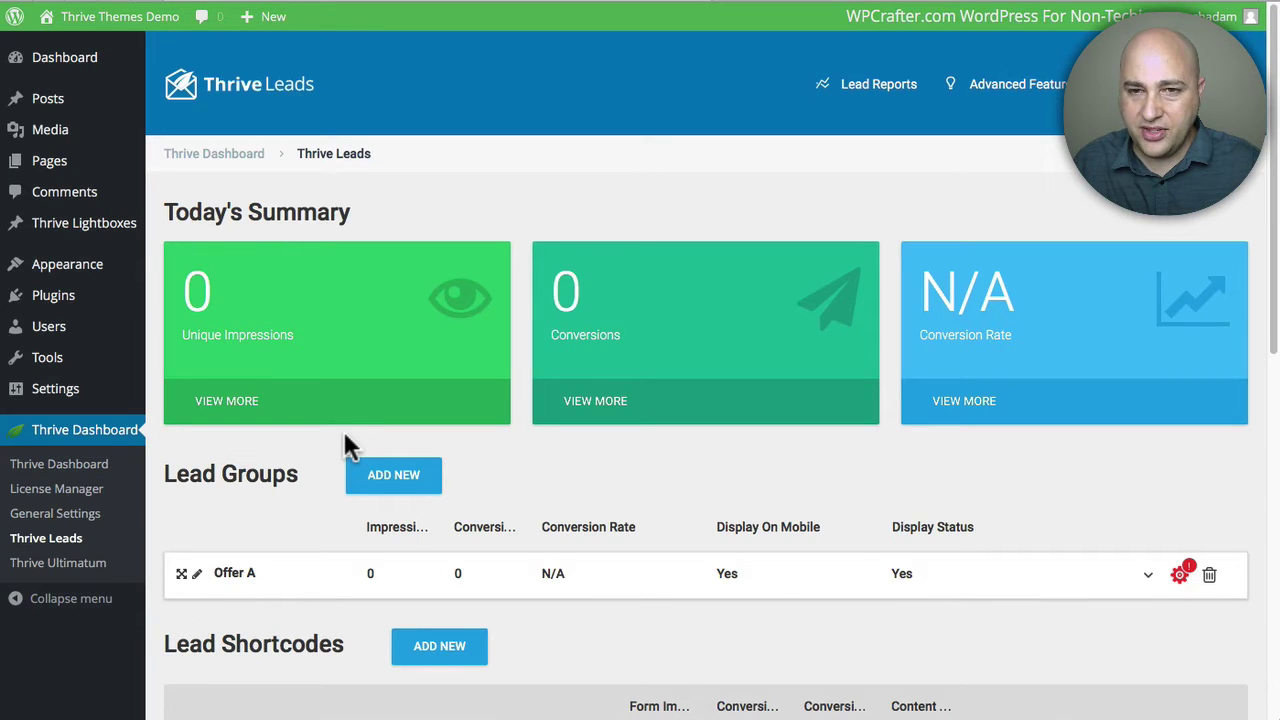
scroll(452, 450, "down", 3)
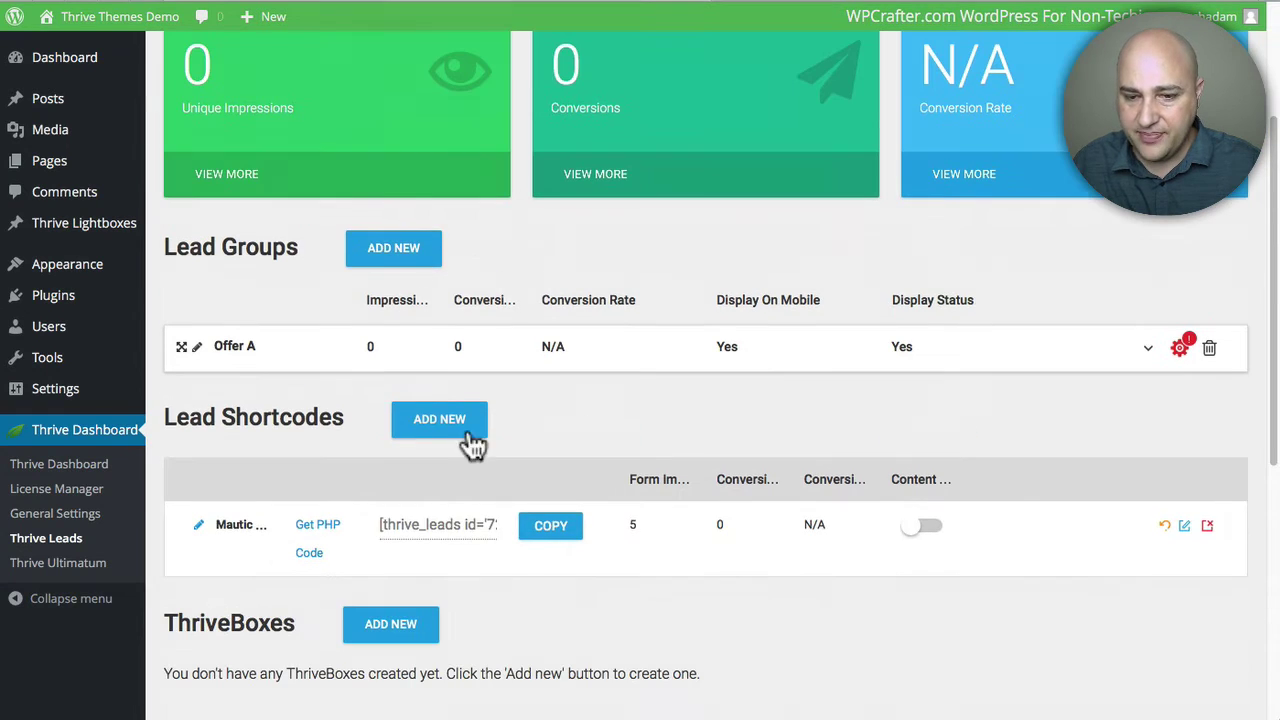
left_click(400, 252)
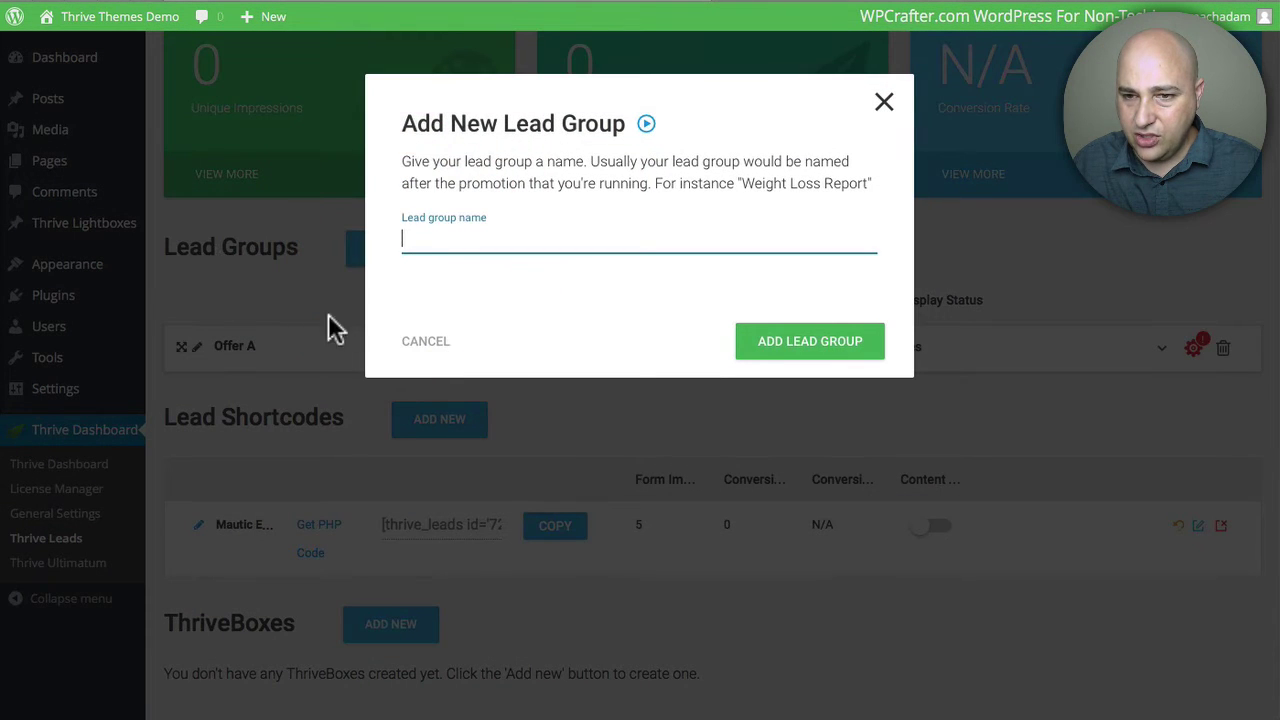
type("De")
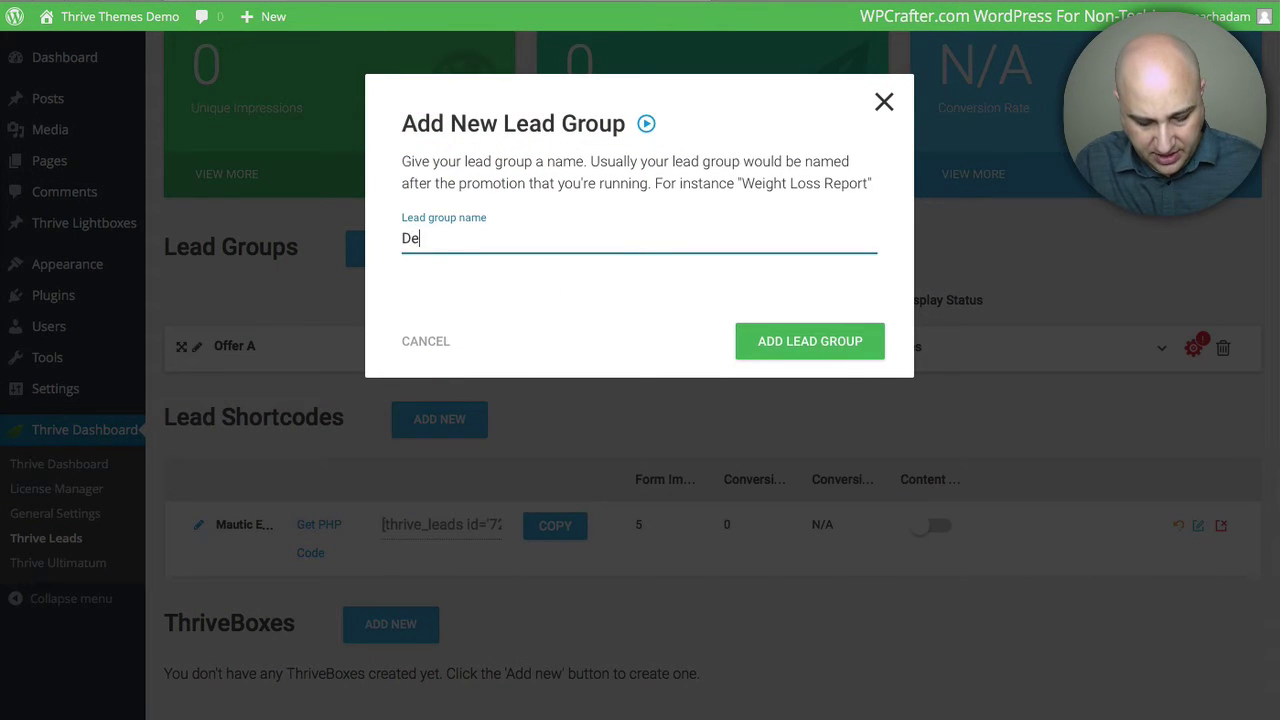
type("mo Pop")
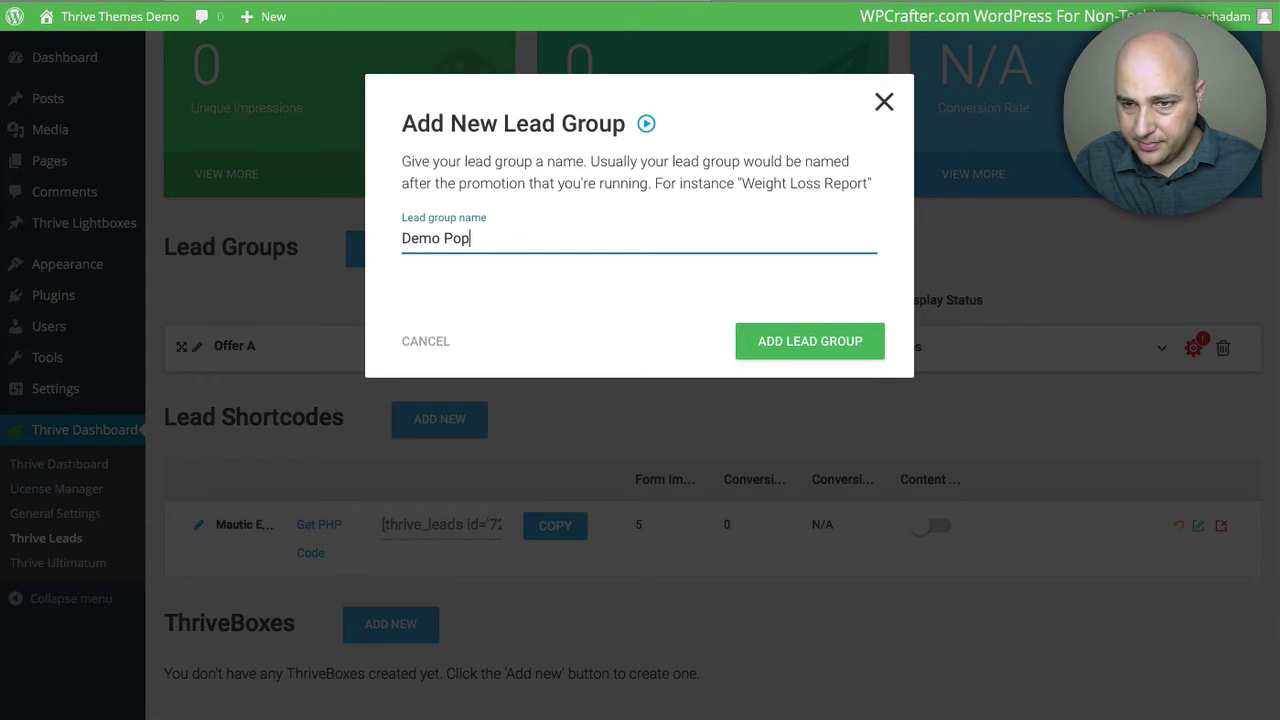
type("up")
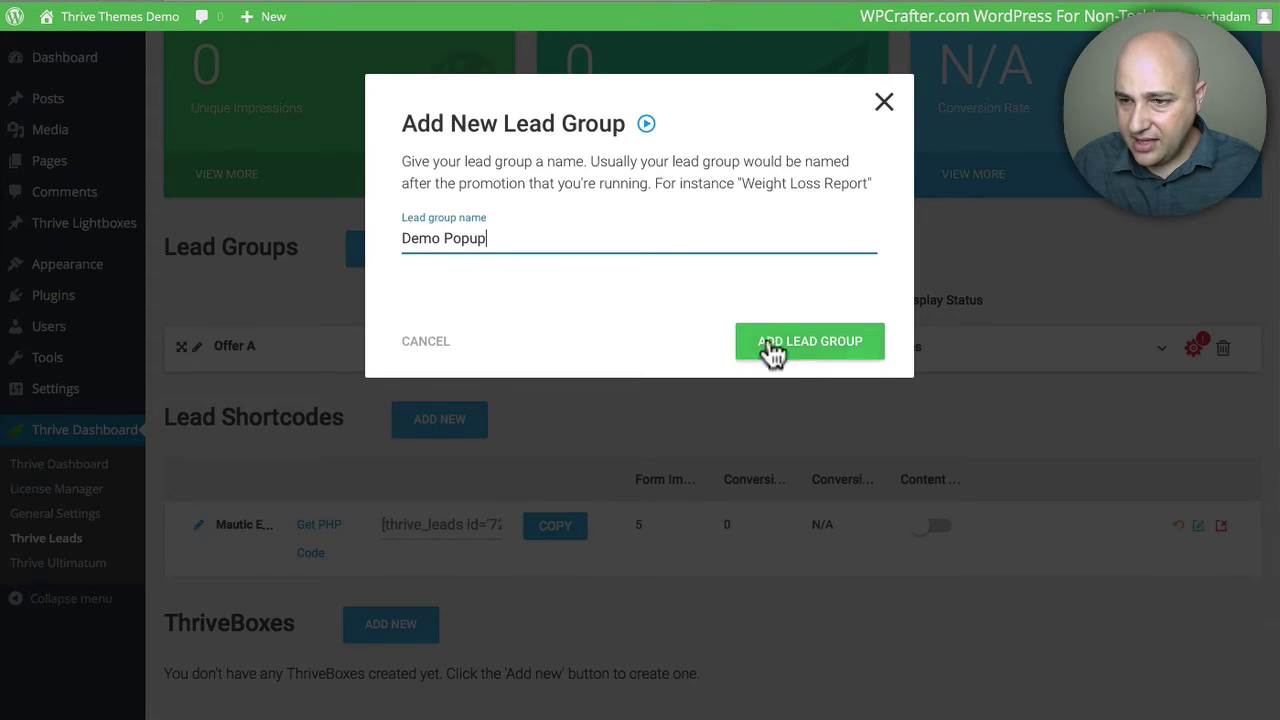
left_click(801, 348)
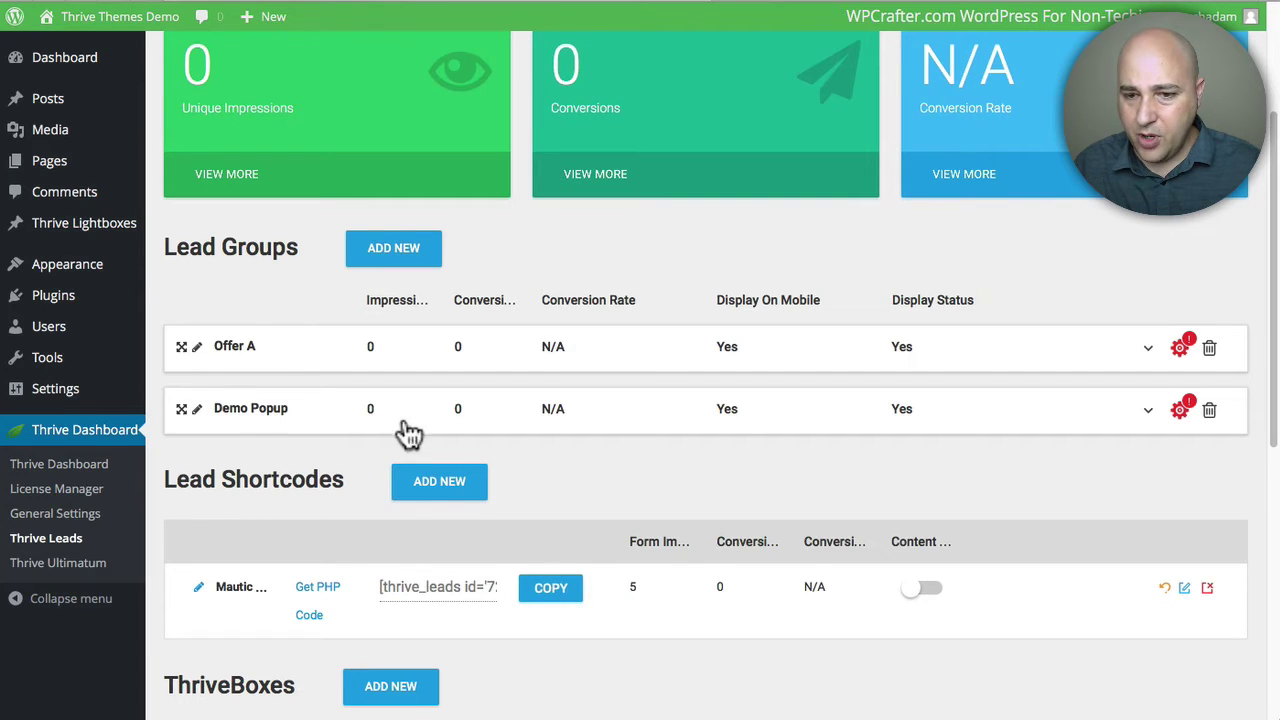
Step: Expand the Demo Popup lead group and open its Lightbox forms page
left_click(803, 421)
scroll(820, 415, "down", 2)
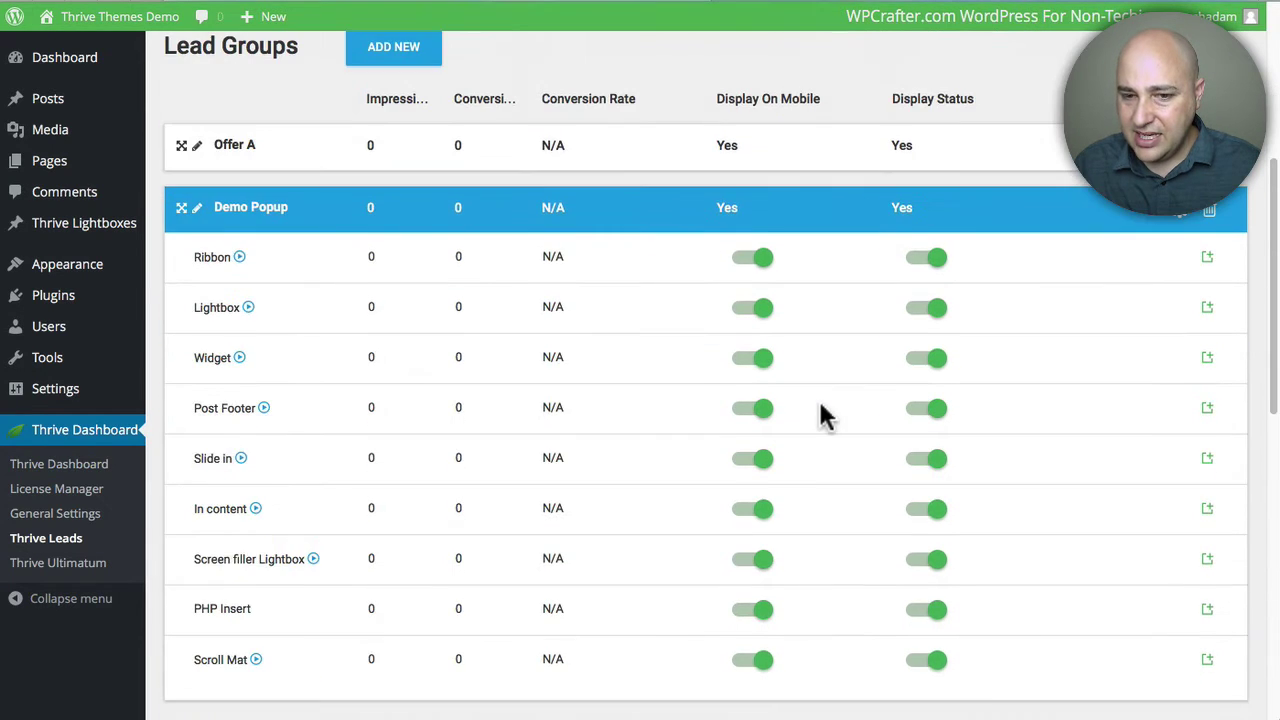
scroll(820, 407, "down", 2)
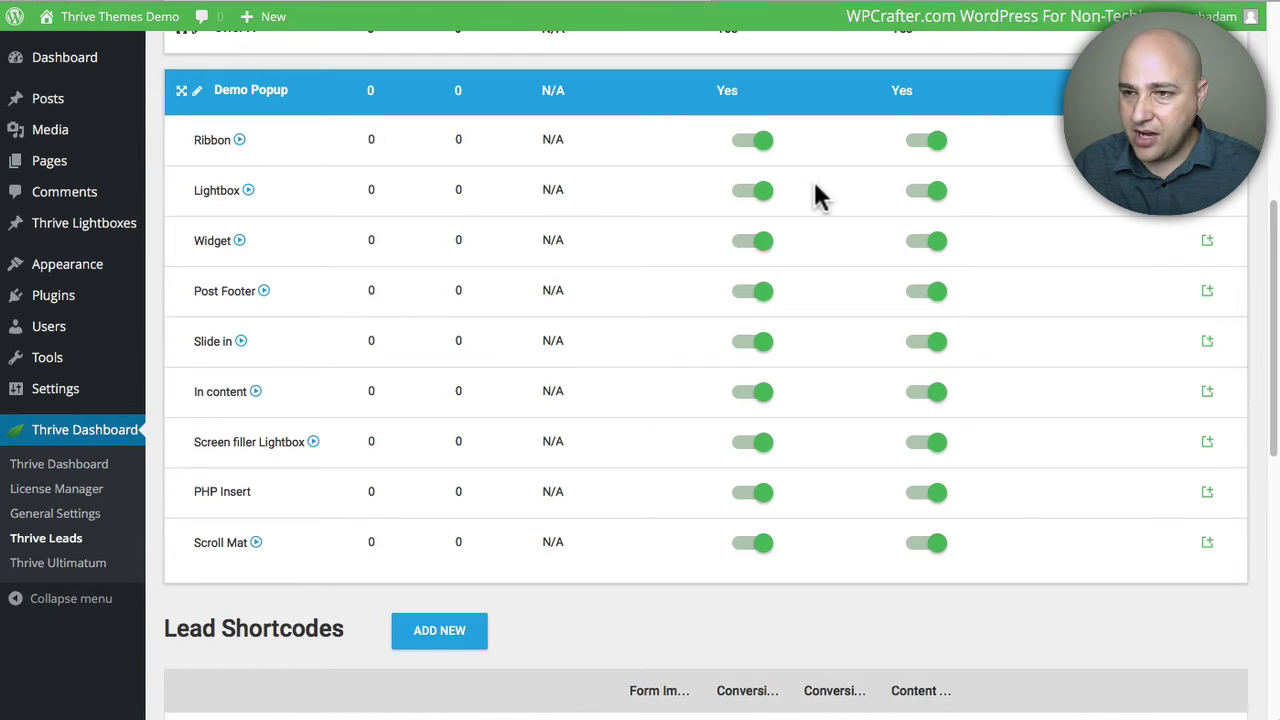
left_click(1207, 193)
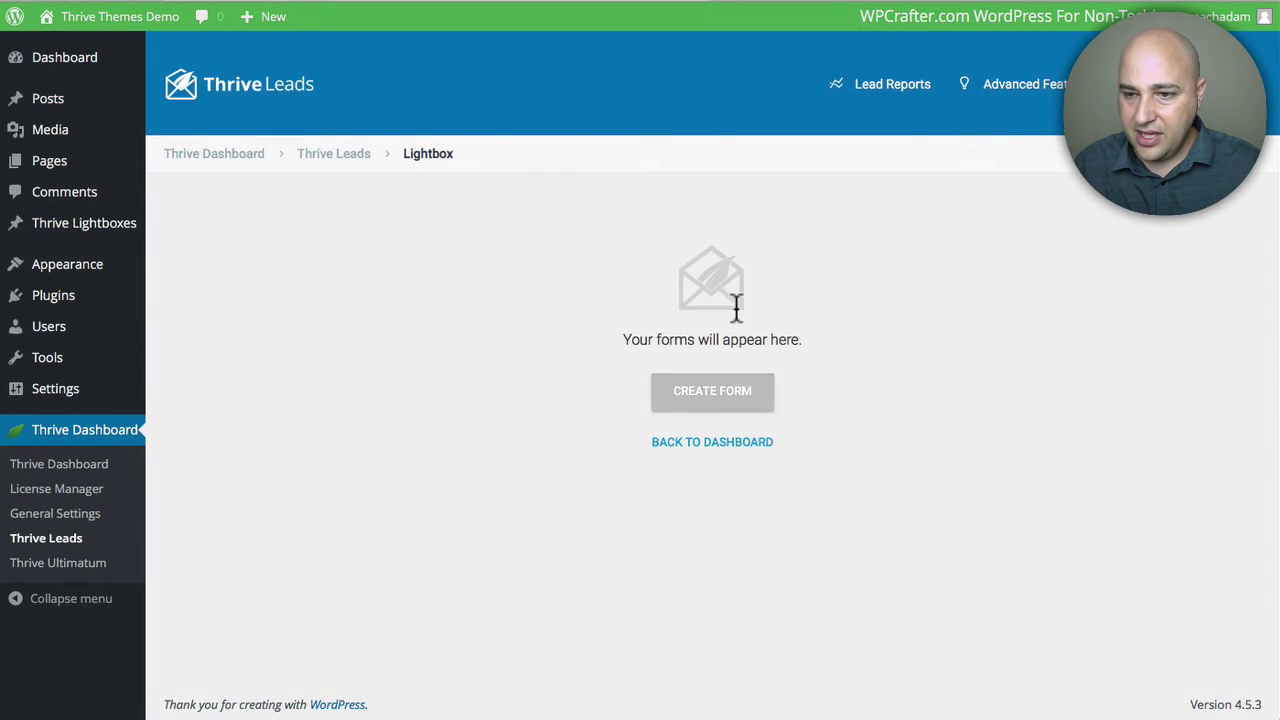
Step: Create a lightbox form named 'Option A'
left_click(712, 398)
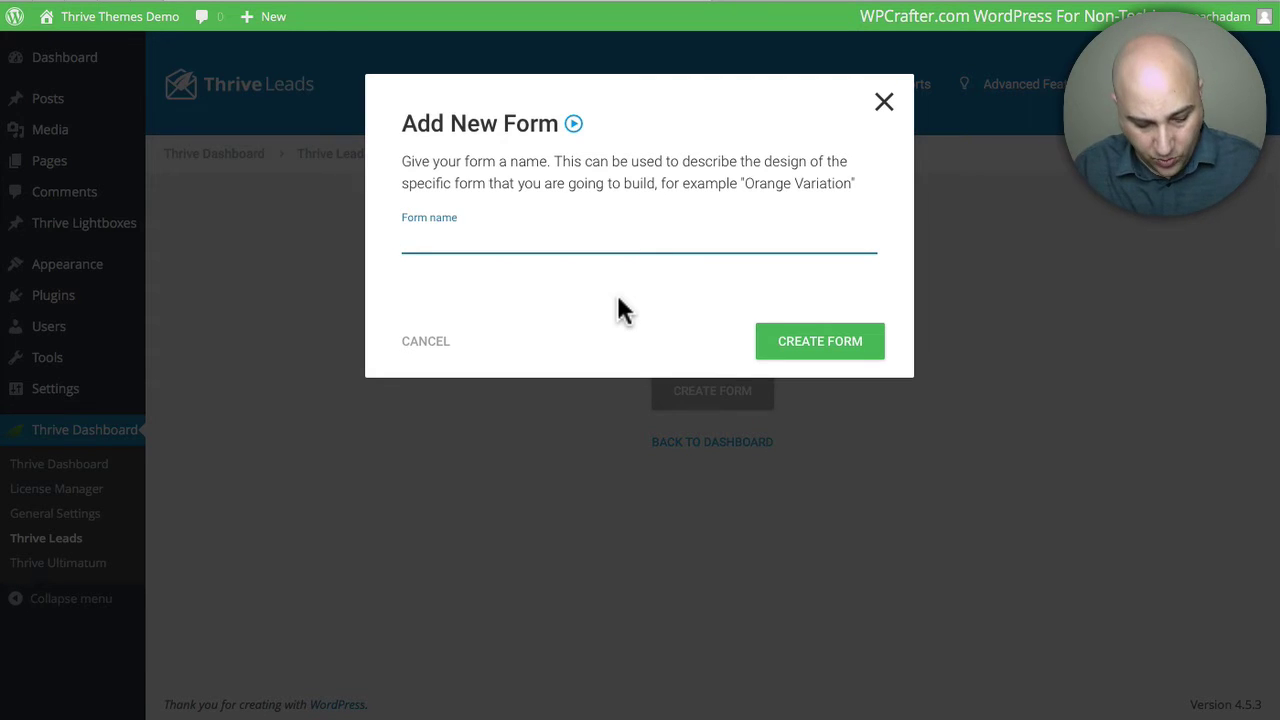
type("Option A")
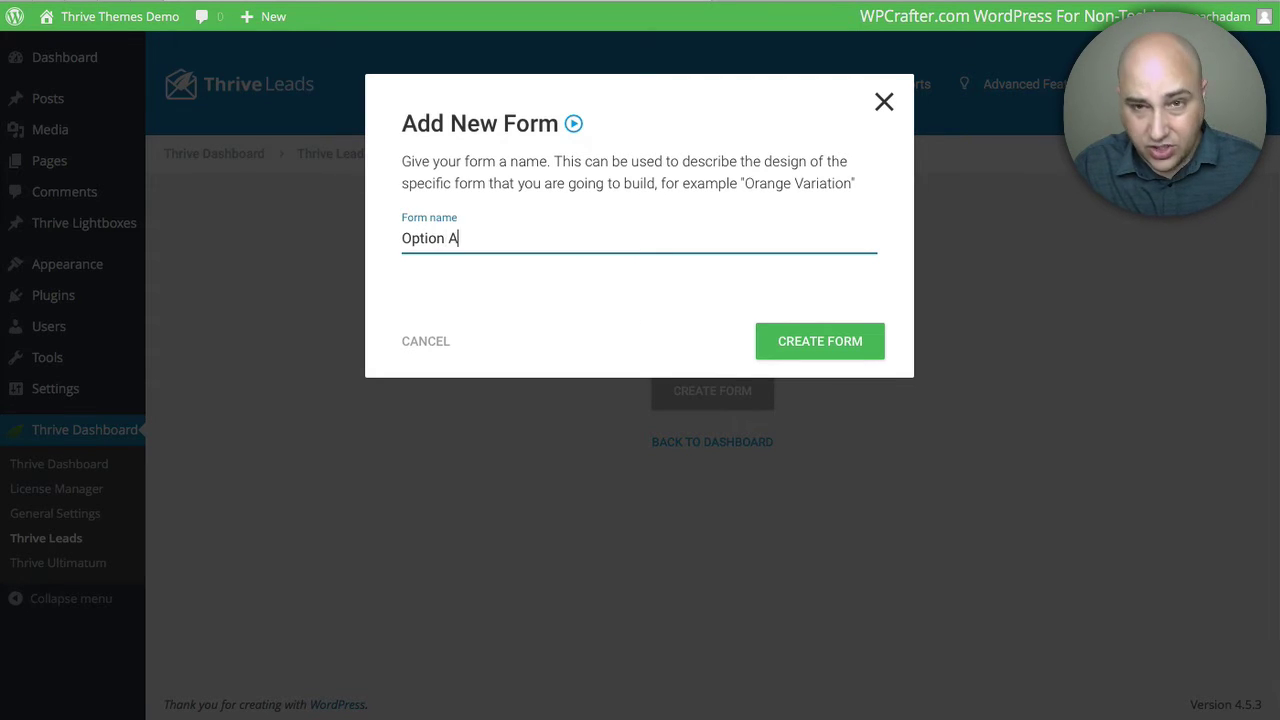
left_click(830, 348)
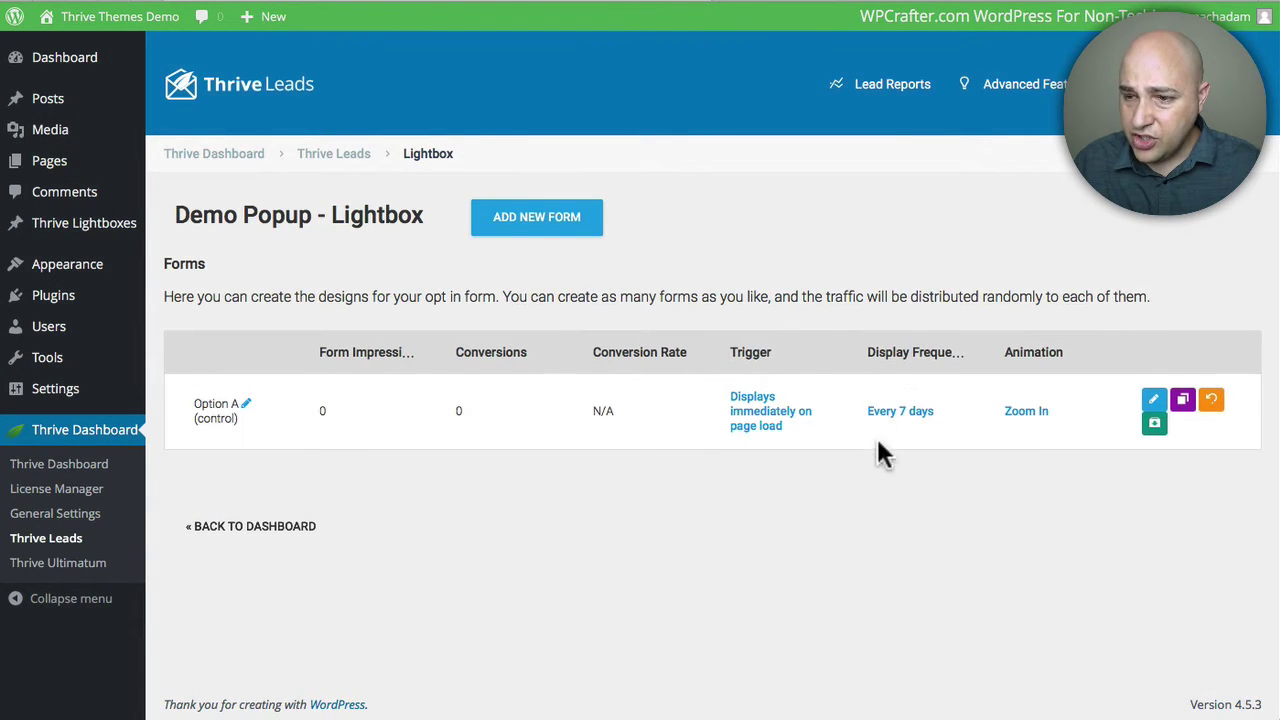
Step: Change Option A's display frequency from every 7 days to 0 days (All the time)
left_click(902, 420)
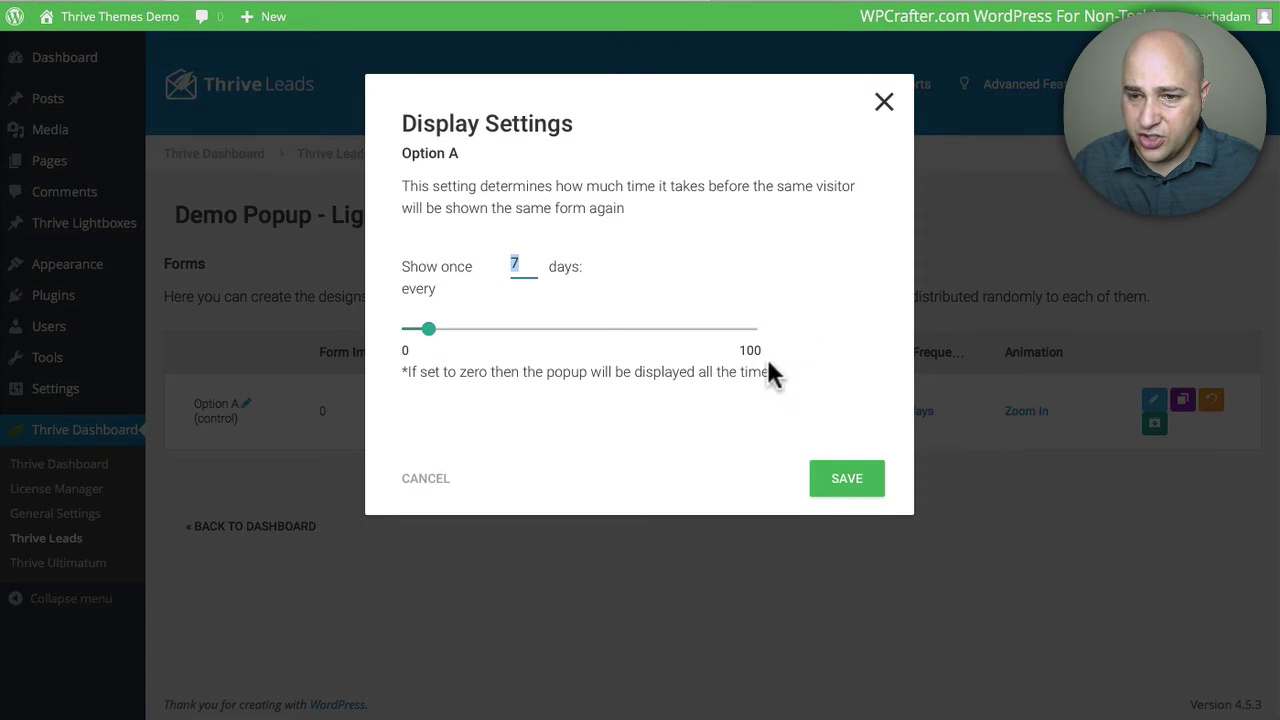
left_click_drag(427, 328, 385, 331)
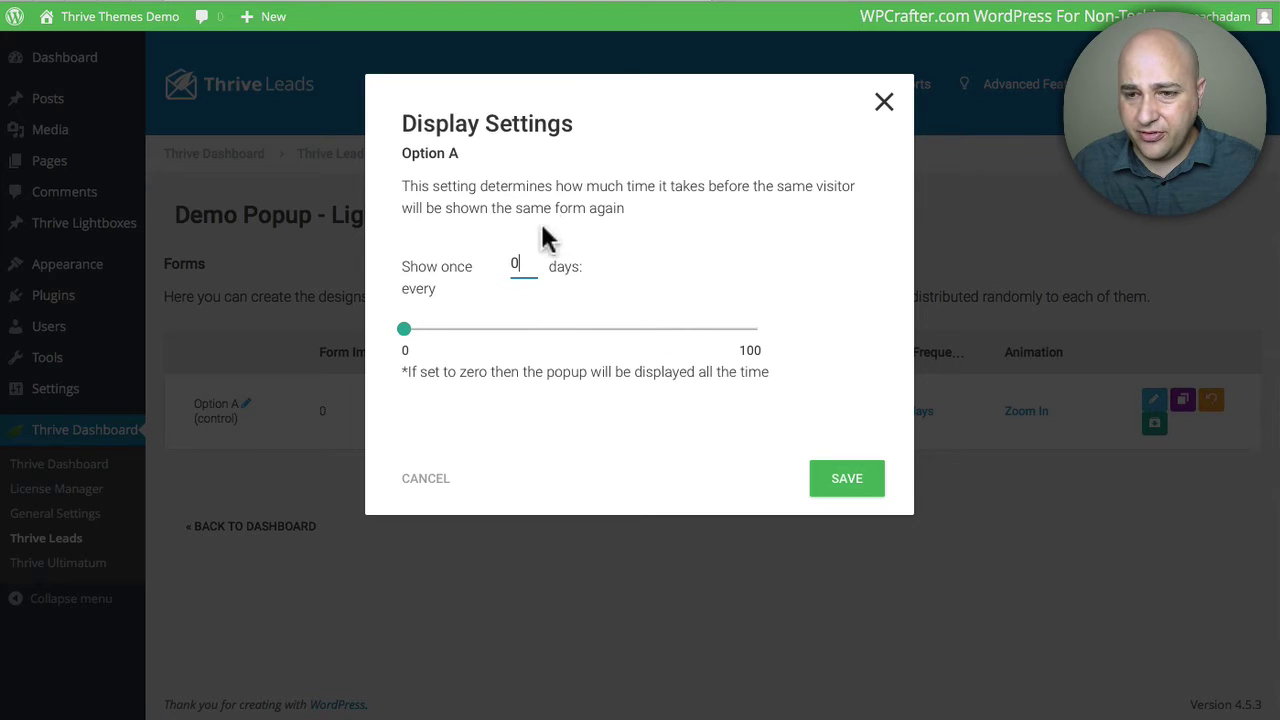
left_click(852, 483)
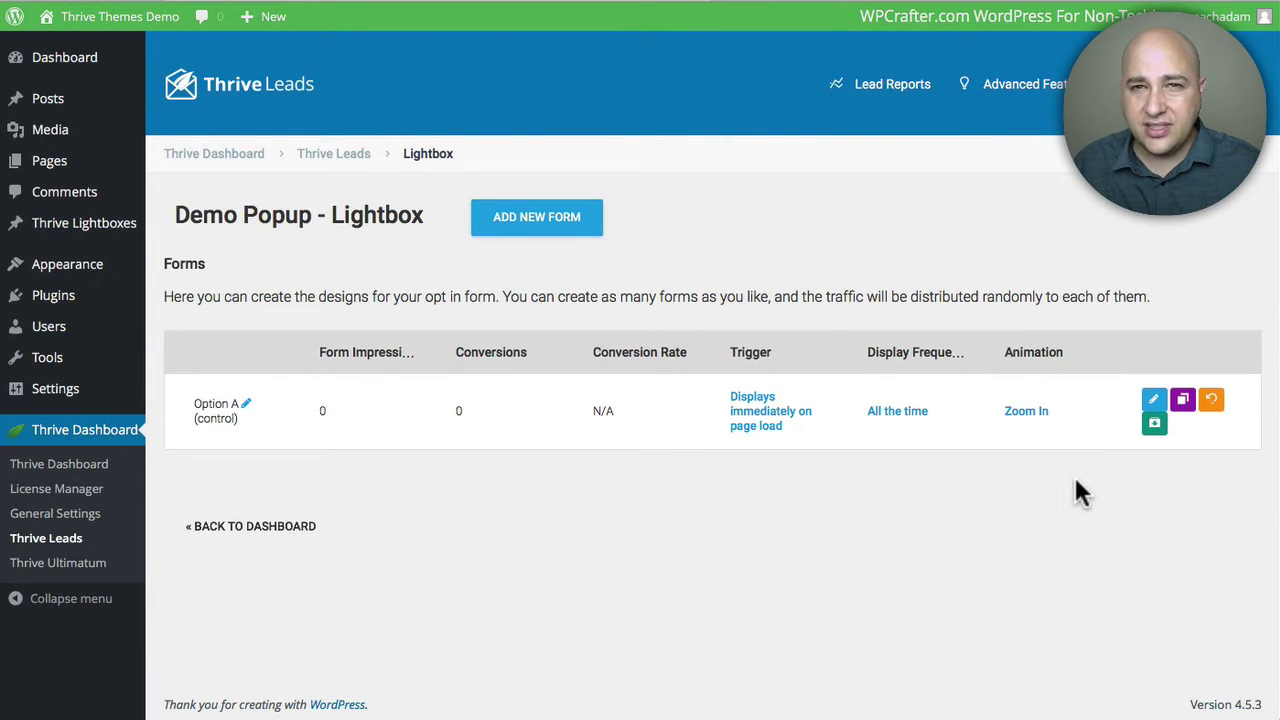
Step: Open Option A's template chooser and show the Thrive Template Cloud templates
left_click(1155, 405)
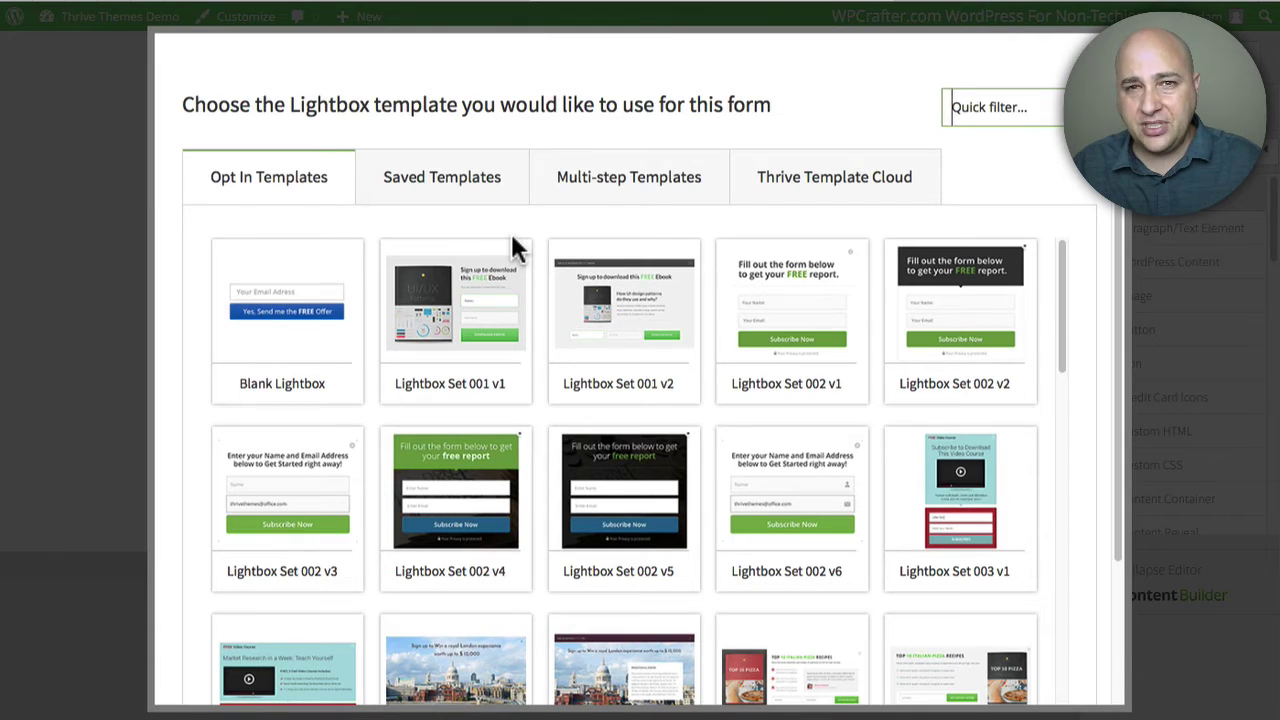
left_click(828, 190)
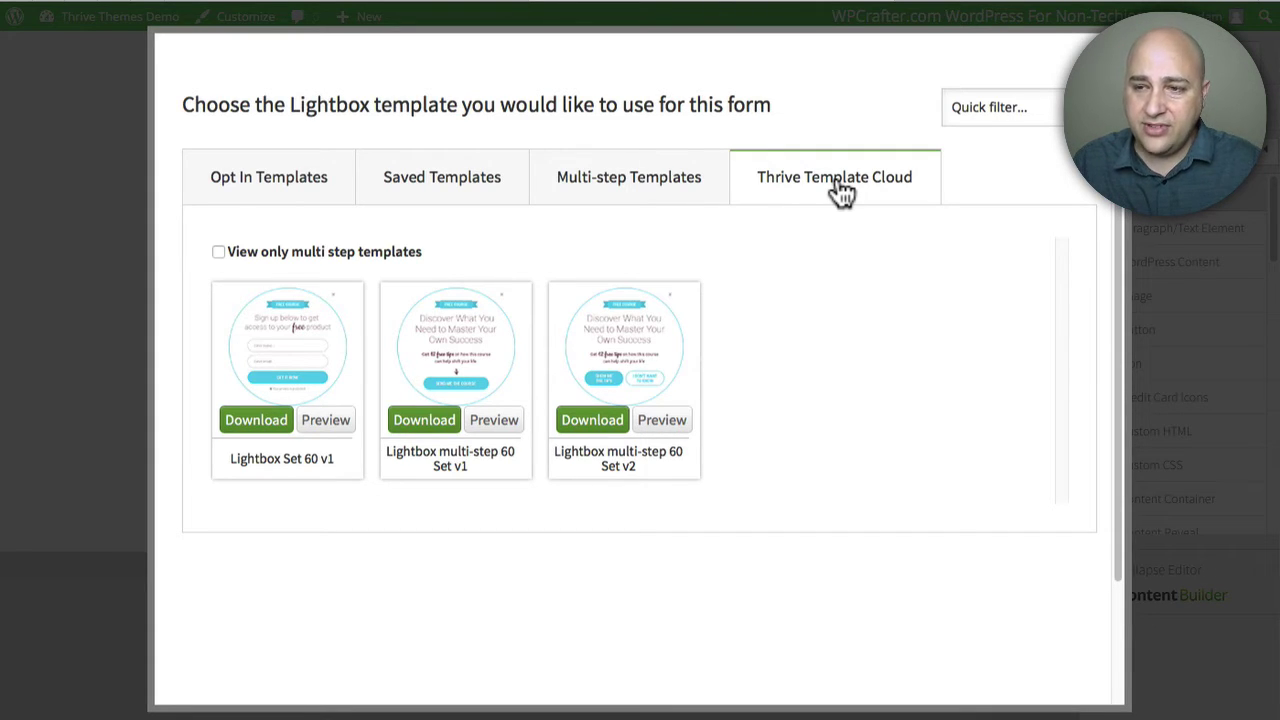
Step: Browse the Opt In and Multi-step templates, then download and open Lightbox Set 60 v1
left_click(270, 188)
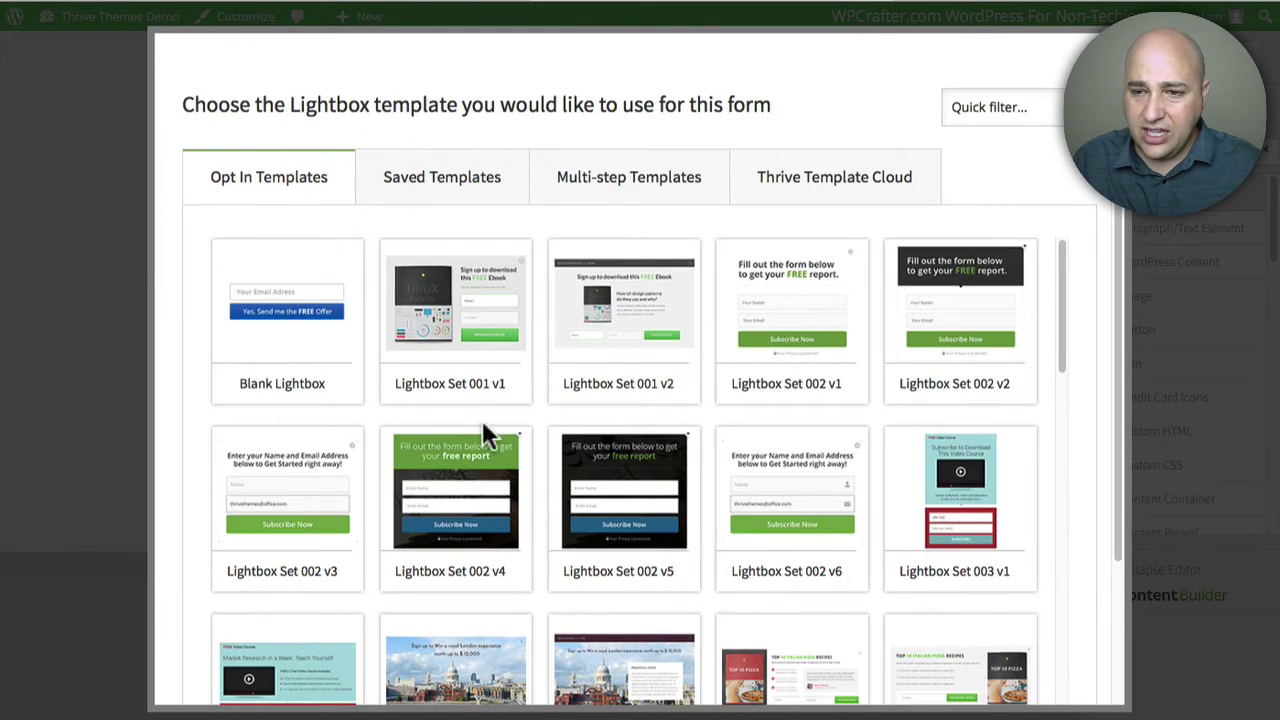
scroll(482, 420, "down", 15)
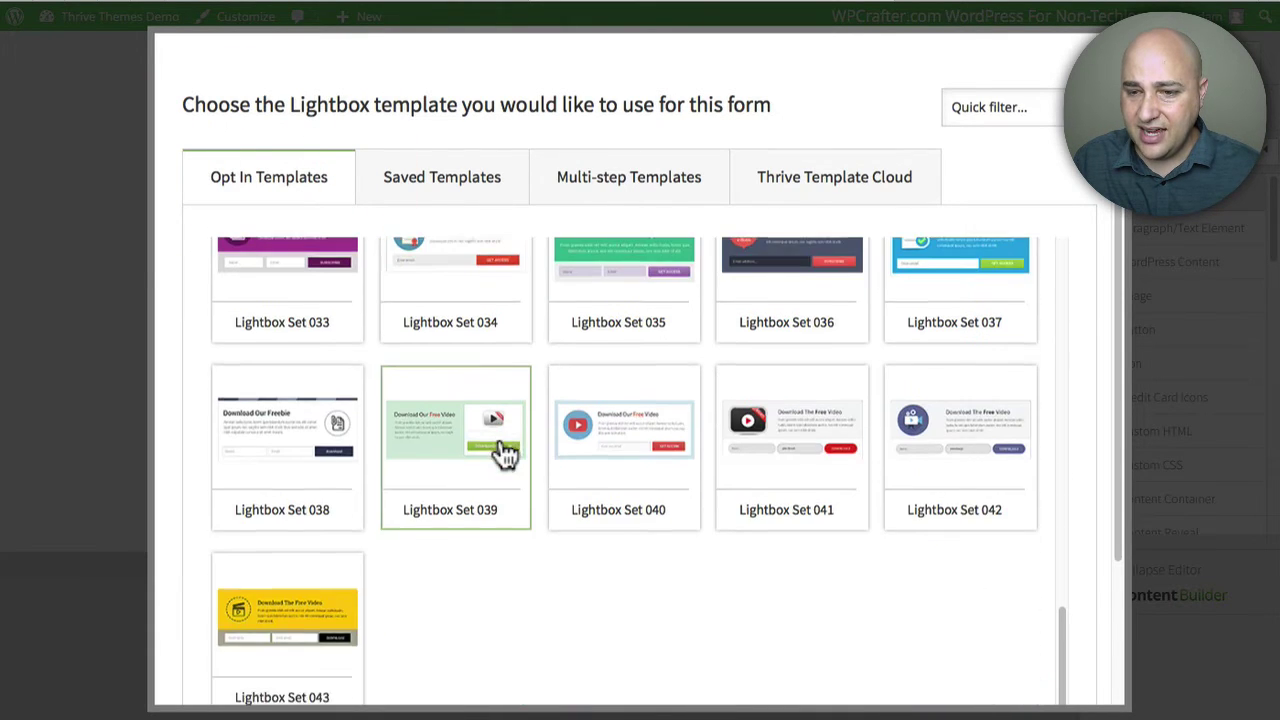
scroll(500, 449, "down", 2)
scroll(514, 449, "up", 15)
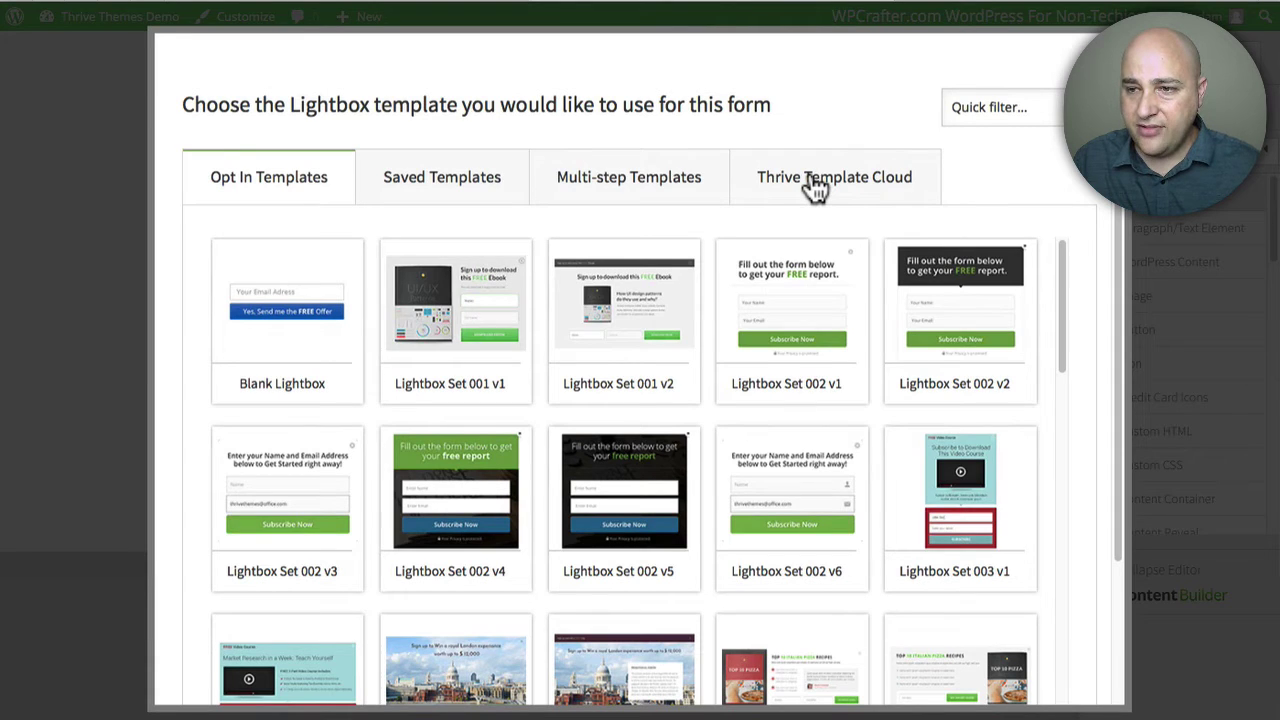
left_click(612, 194)
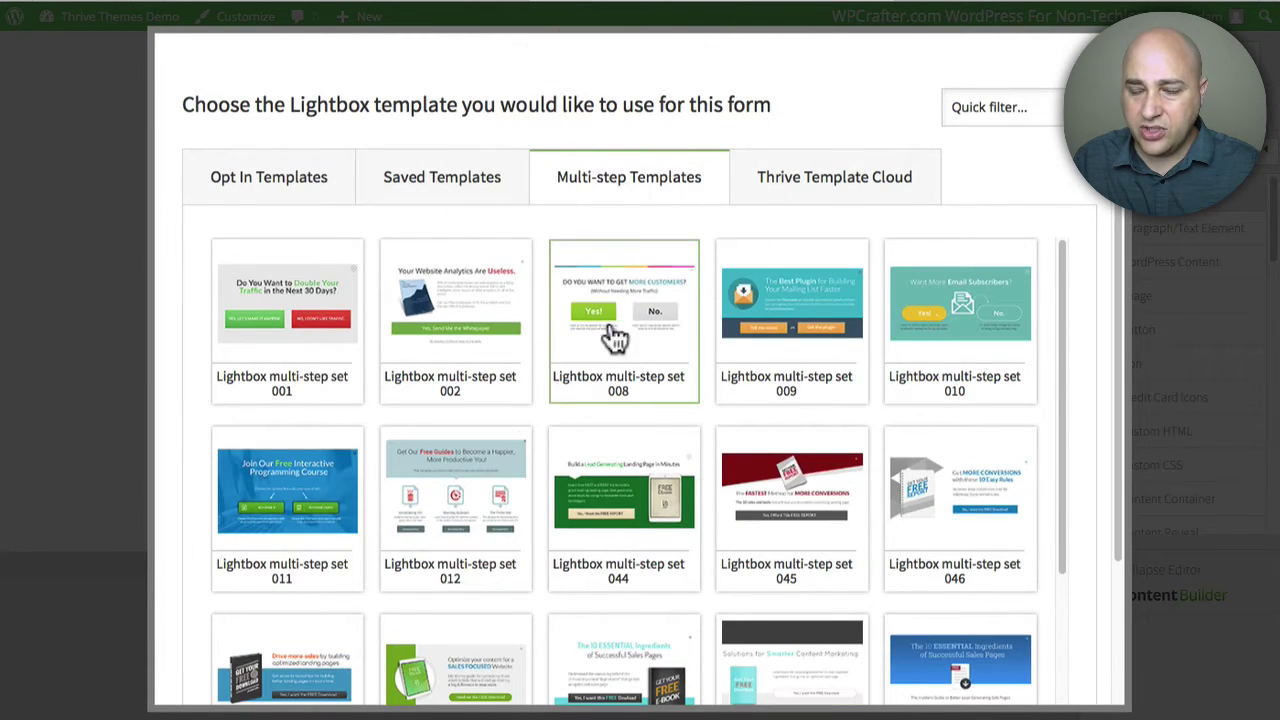
scroll(614, 338, "down", 5)
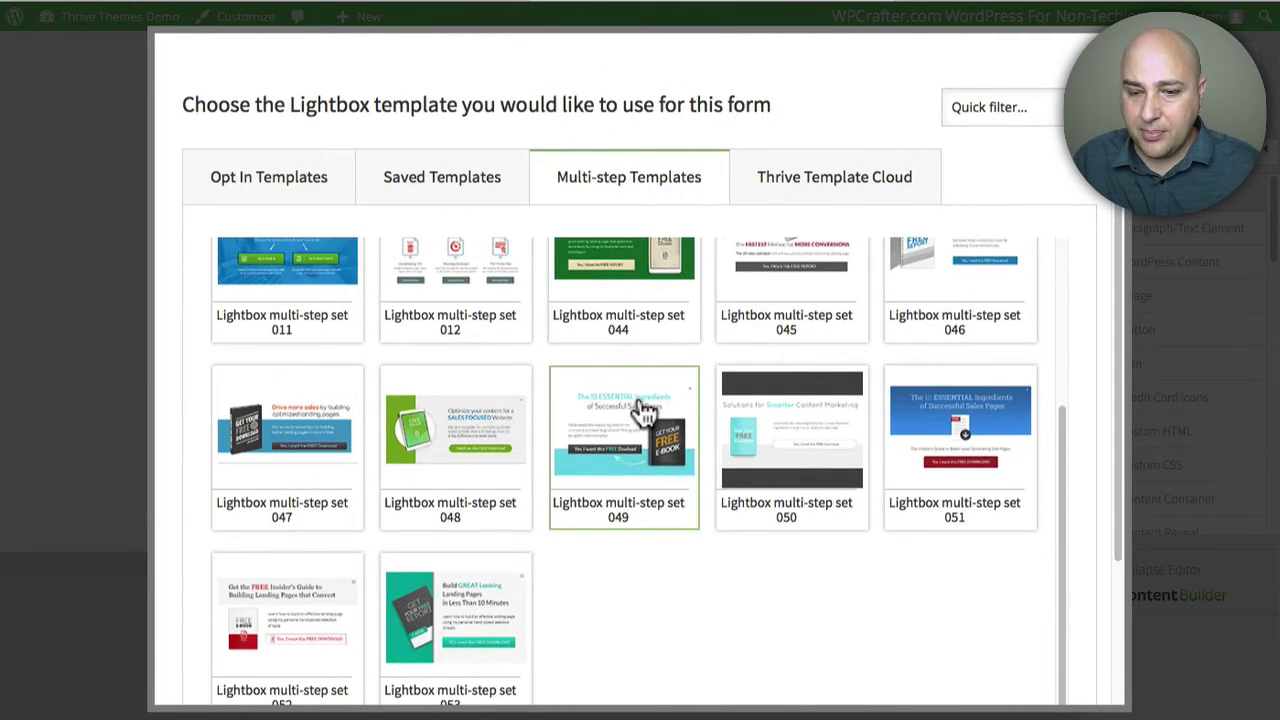
scroll(645, 410, "up", 5)
left_click(812, 180)
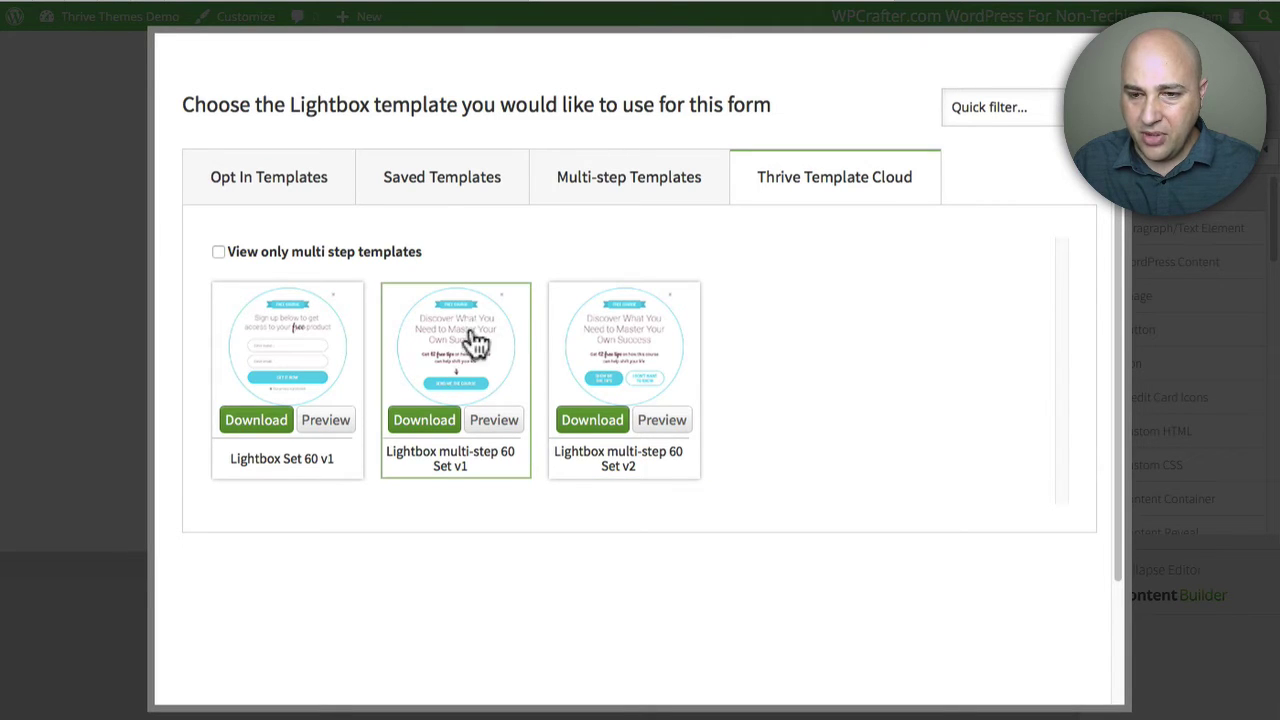
left_click(264, 426)
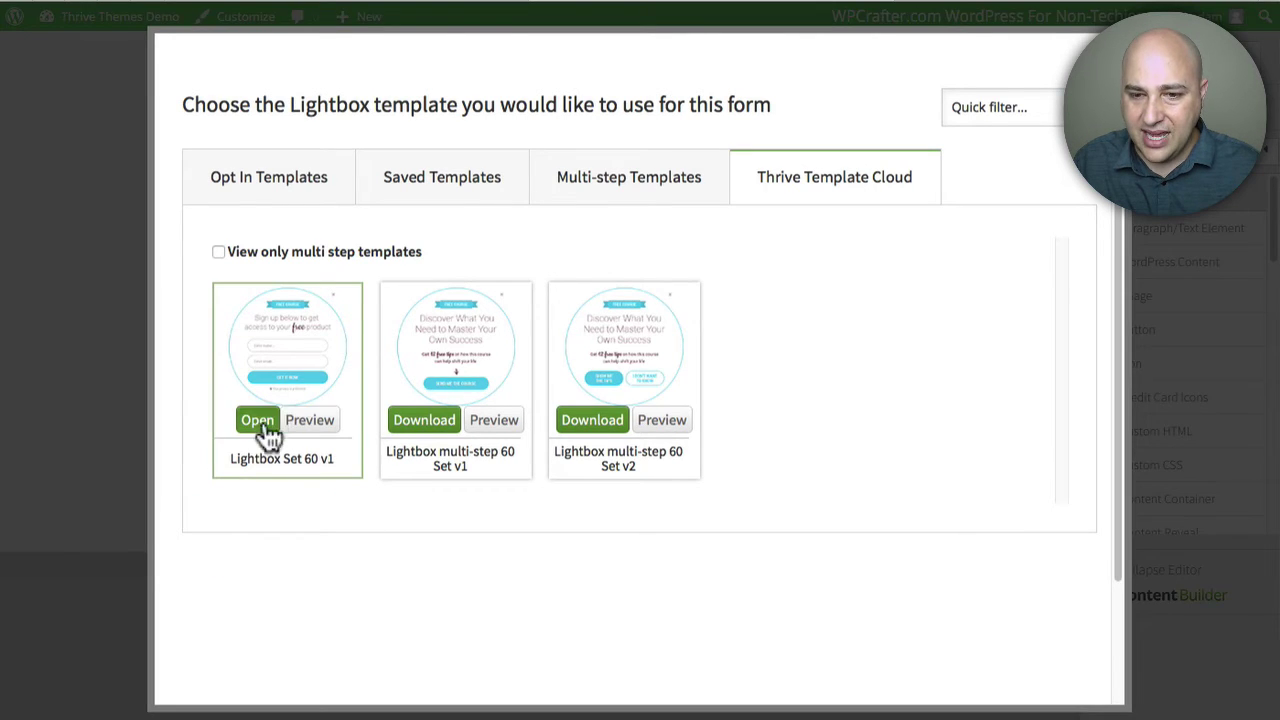
left_click(262, 420)
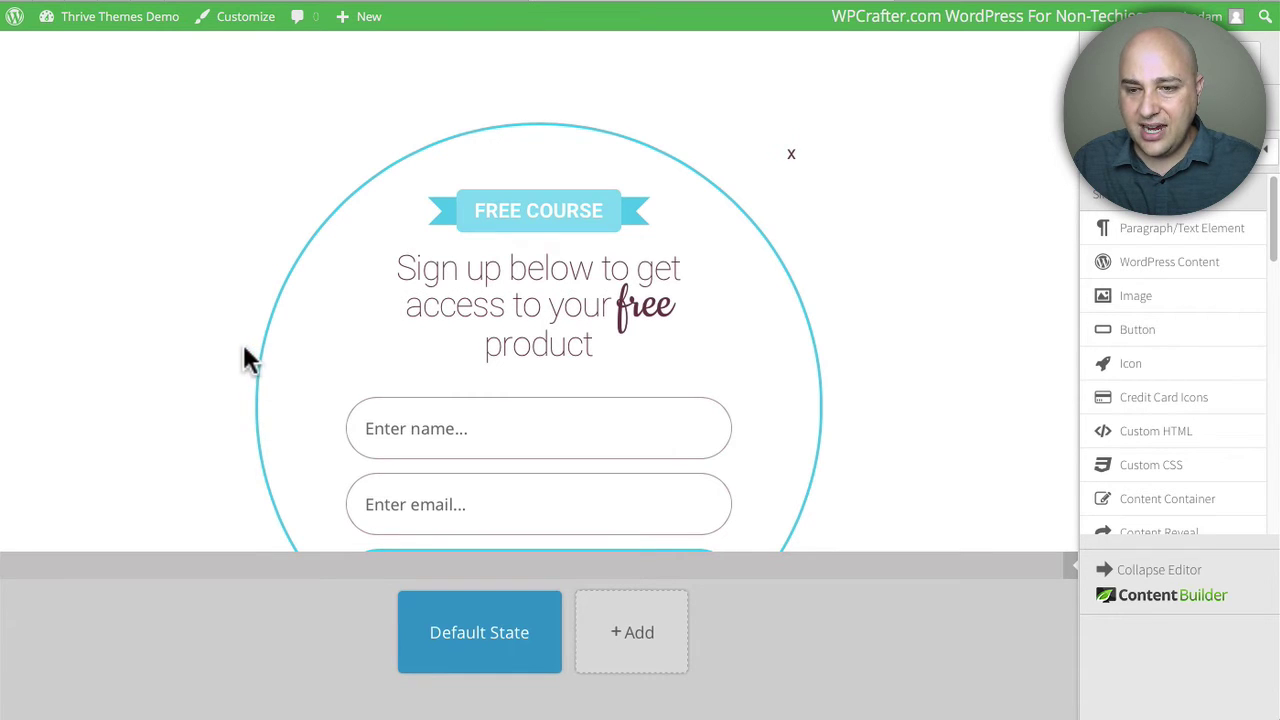
Step: Replace COURSE with GIVEAWAY so the lightbox ribbon reads 'FREE GIVEAWAY'
left_click(926, 328)
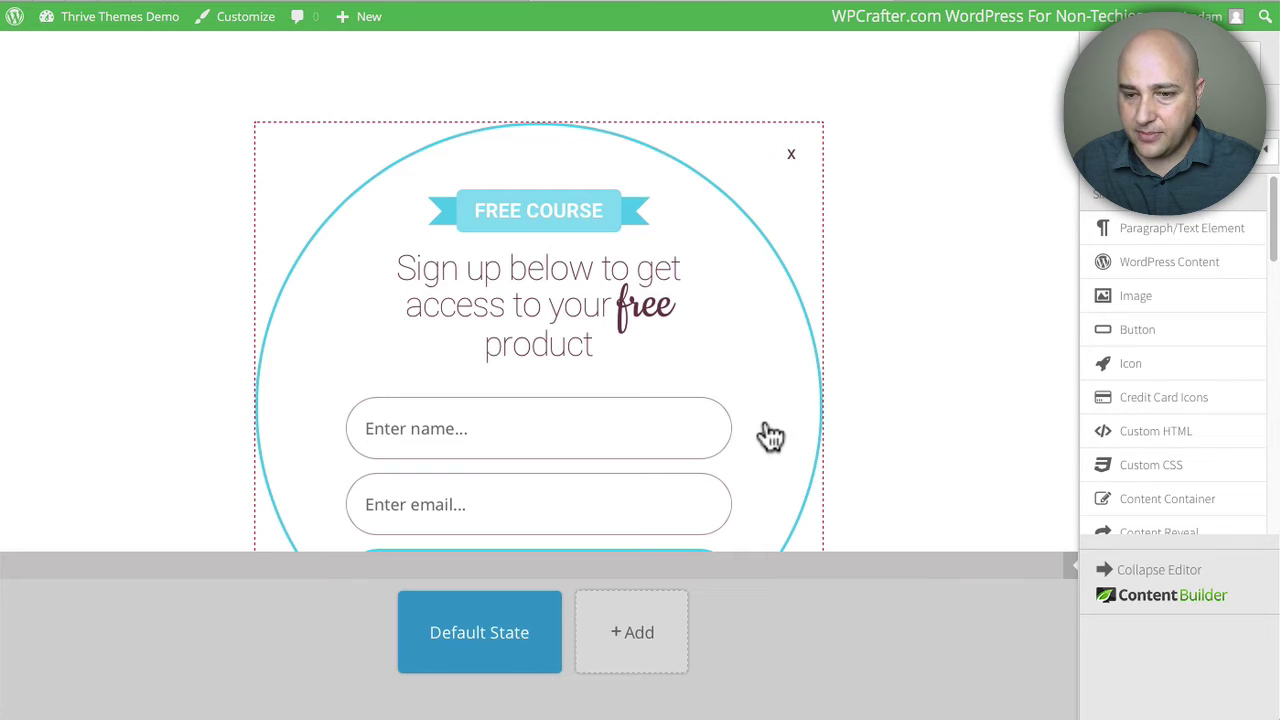
left_click(530, 207)
left_click_drag(530, 207, 603, 212)
type("G")
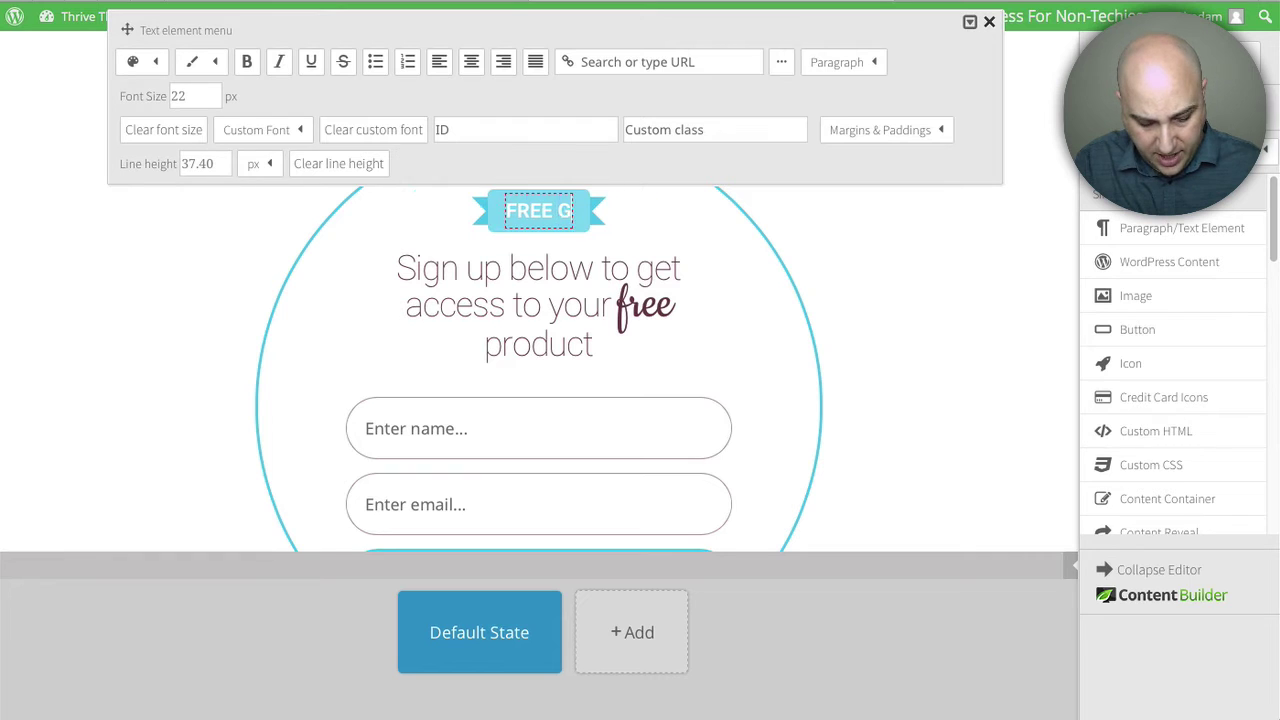
type("IVEWAY")
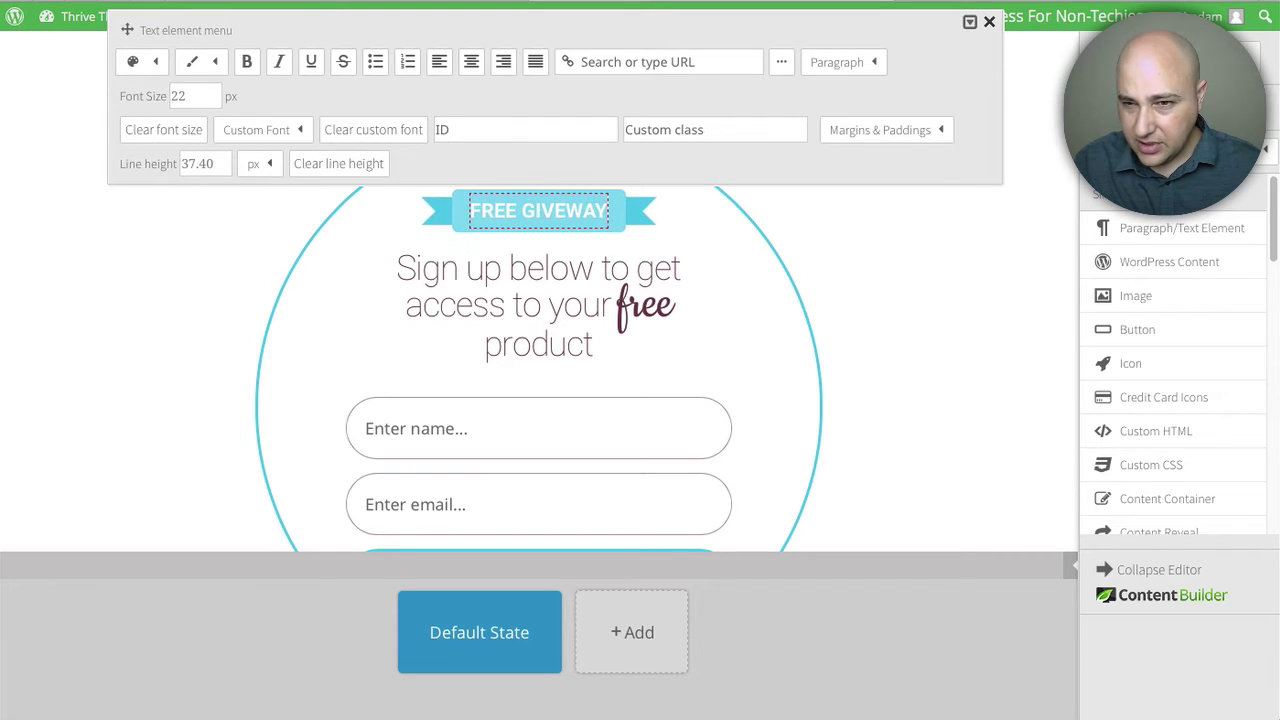
left_click(564, 232)
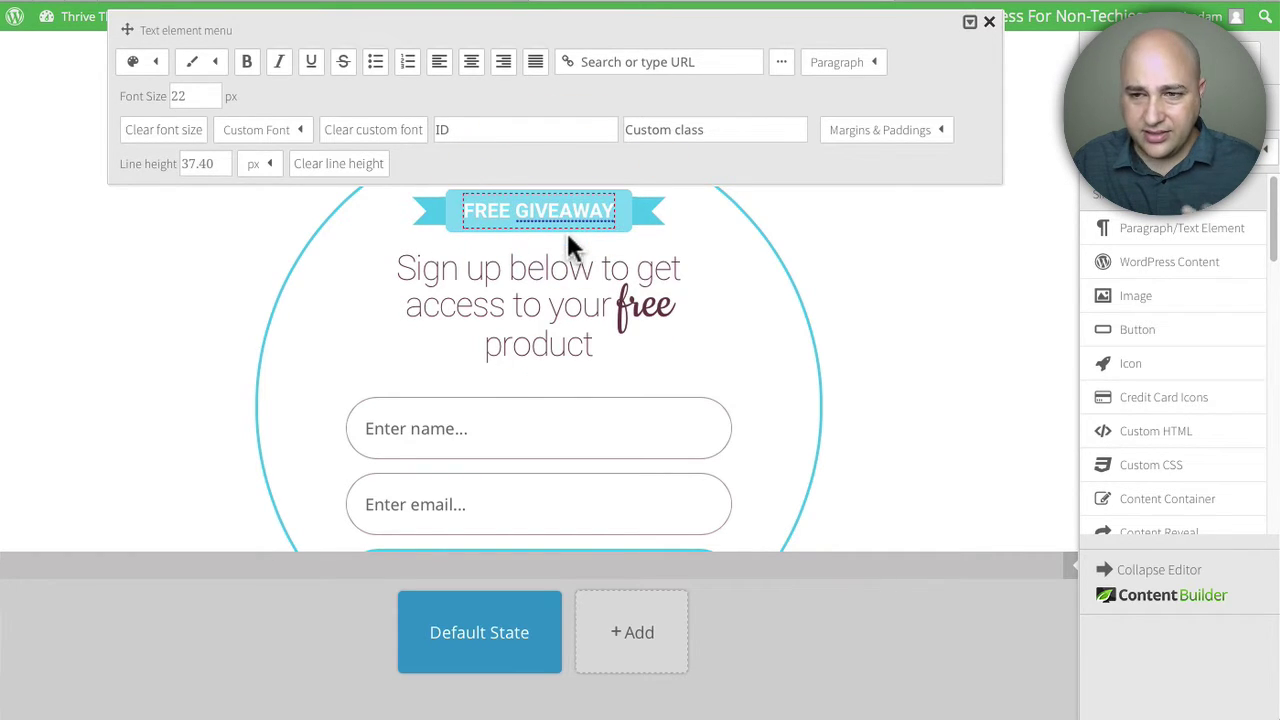
left_click(741, 272)
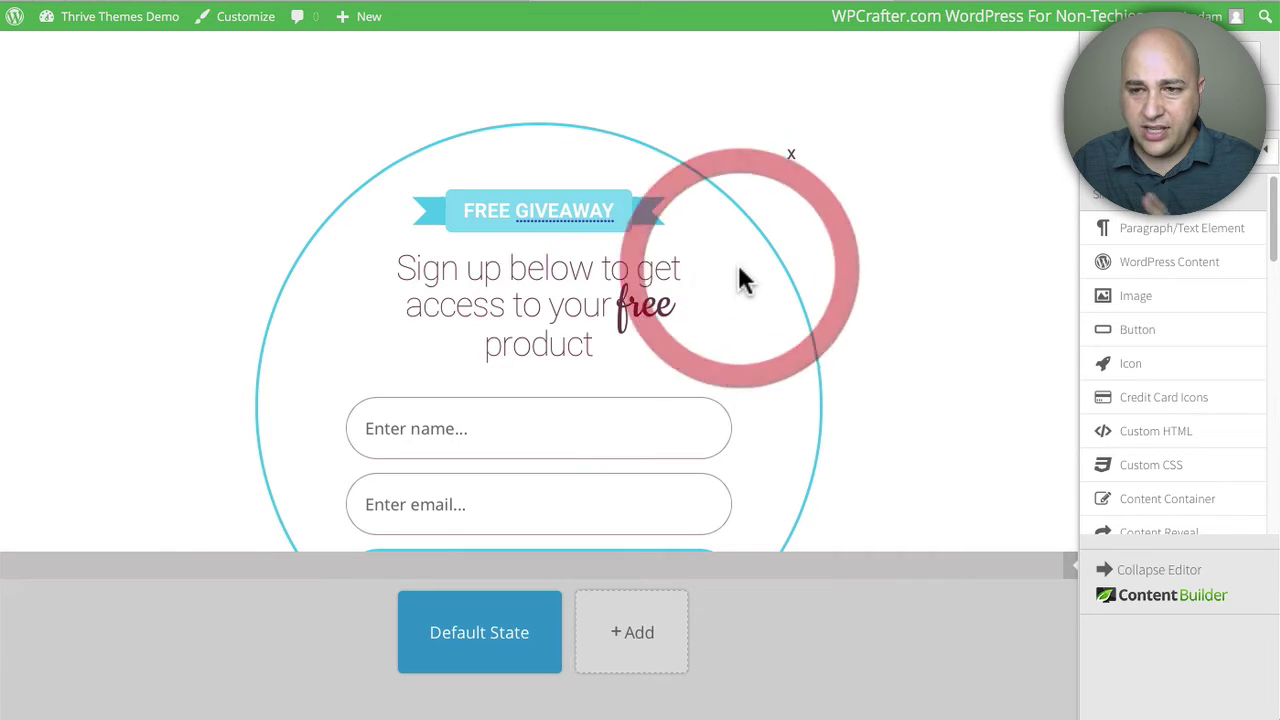
left_click(562, 312)
left_click(963, 337)
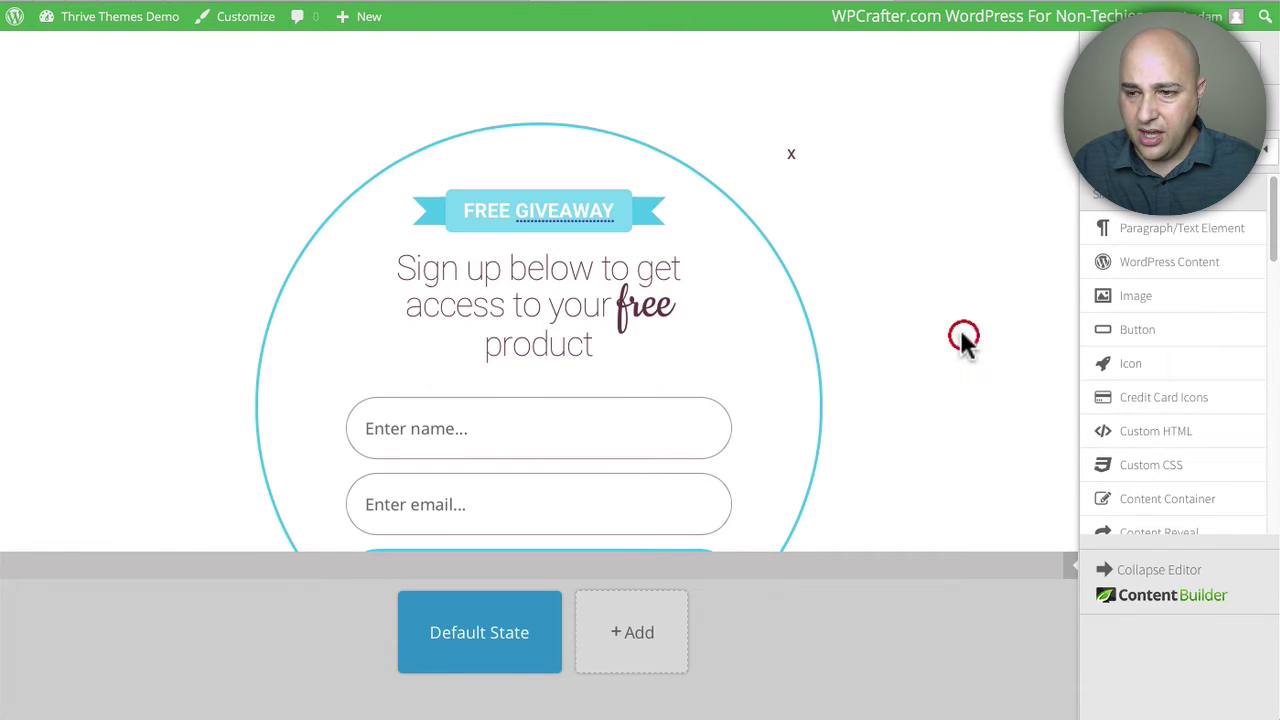
Step: Start a new API-type service connection for the sign-up form
left_click(570, 468)
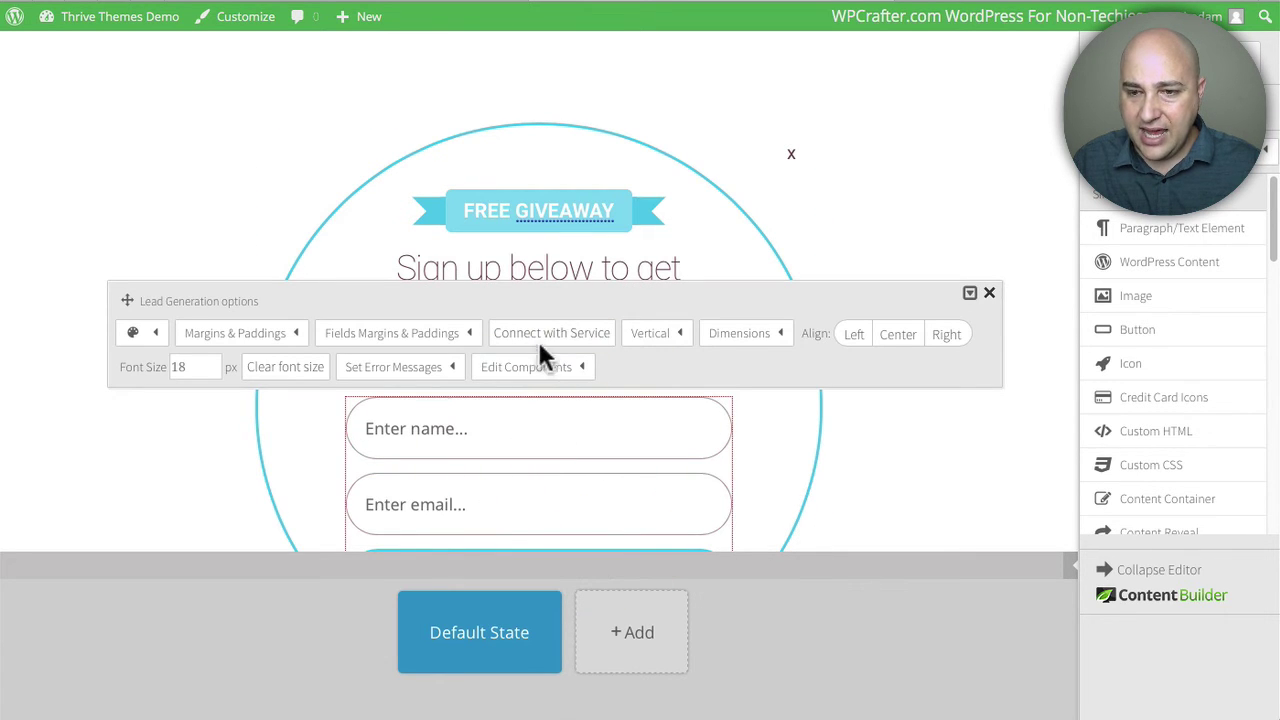
left_click(545, 340)
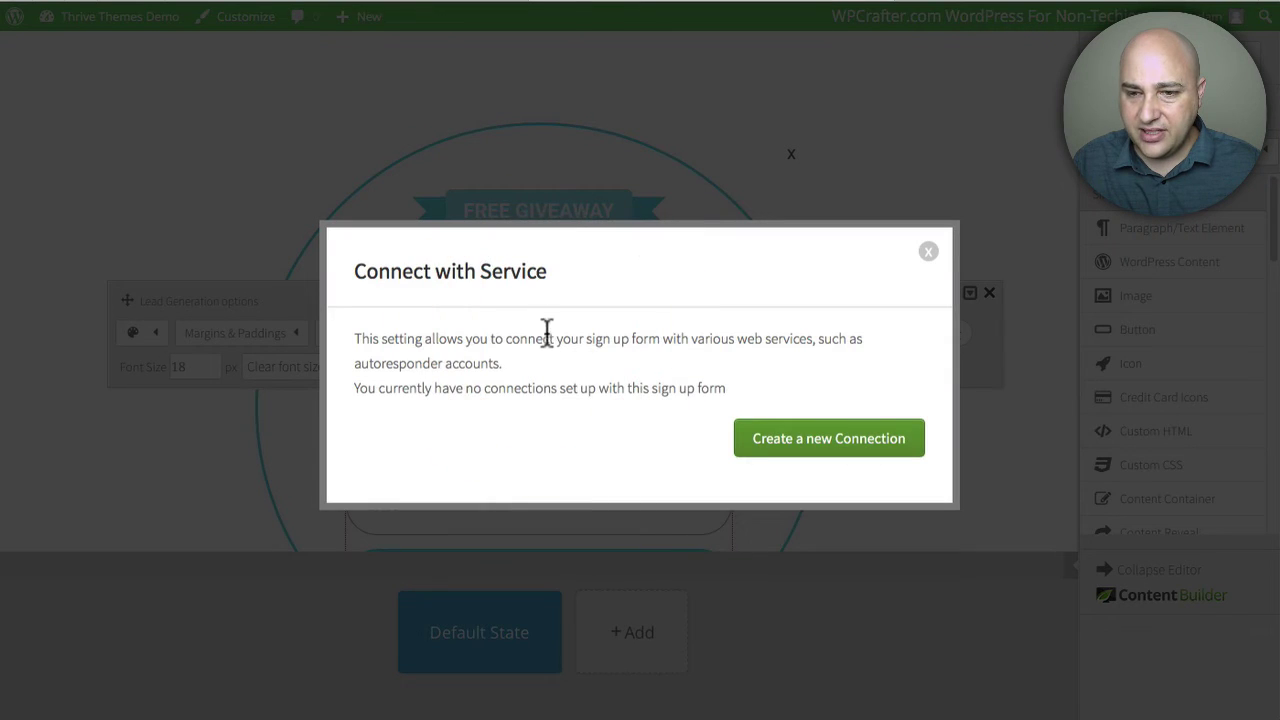
left_click(828, 457)
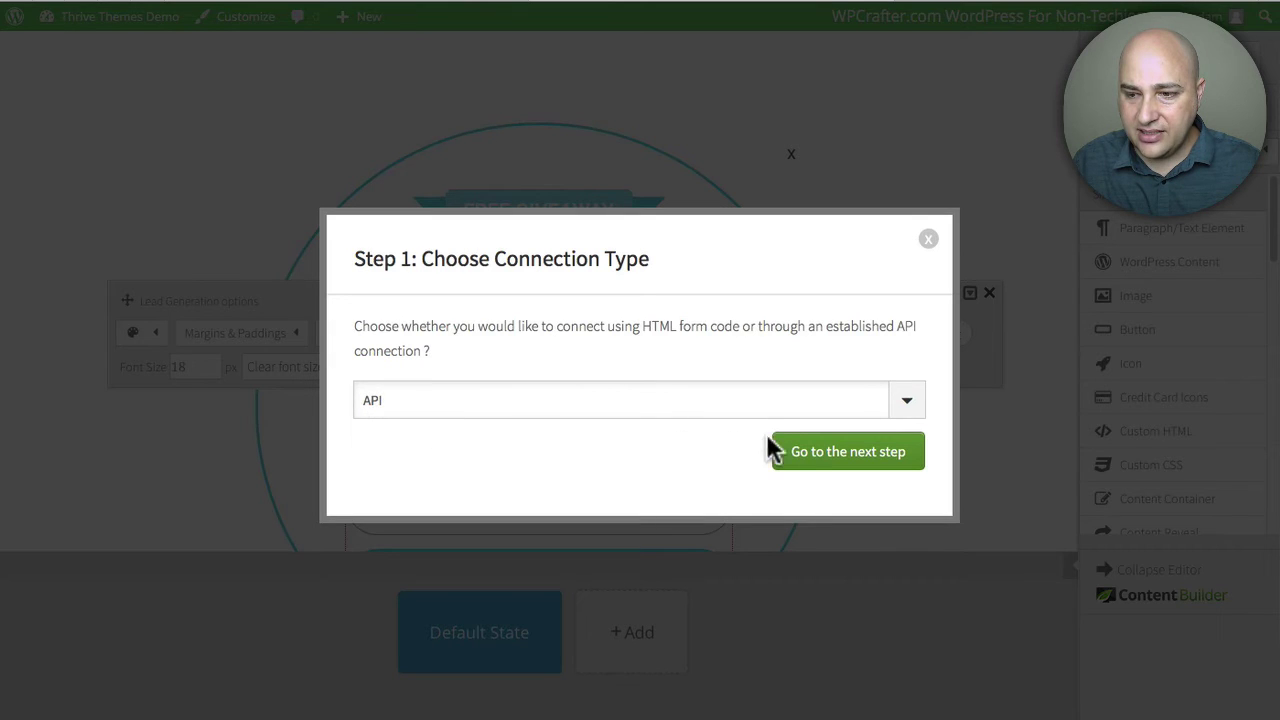
left_click(905, 400)
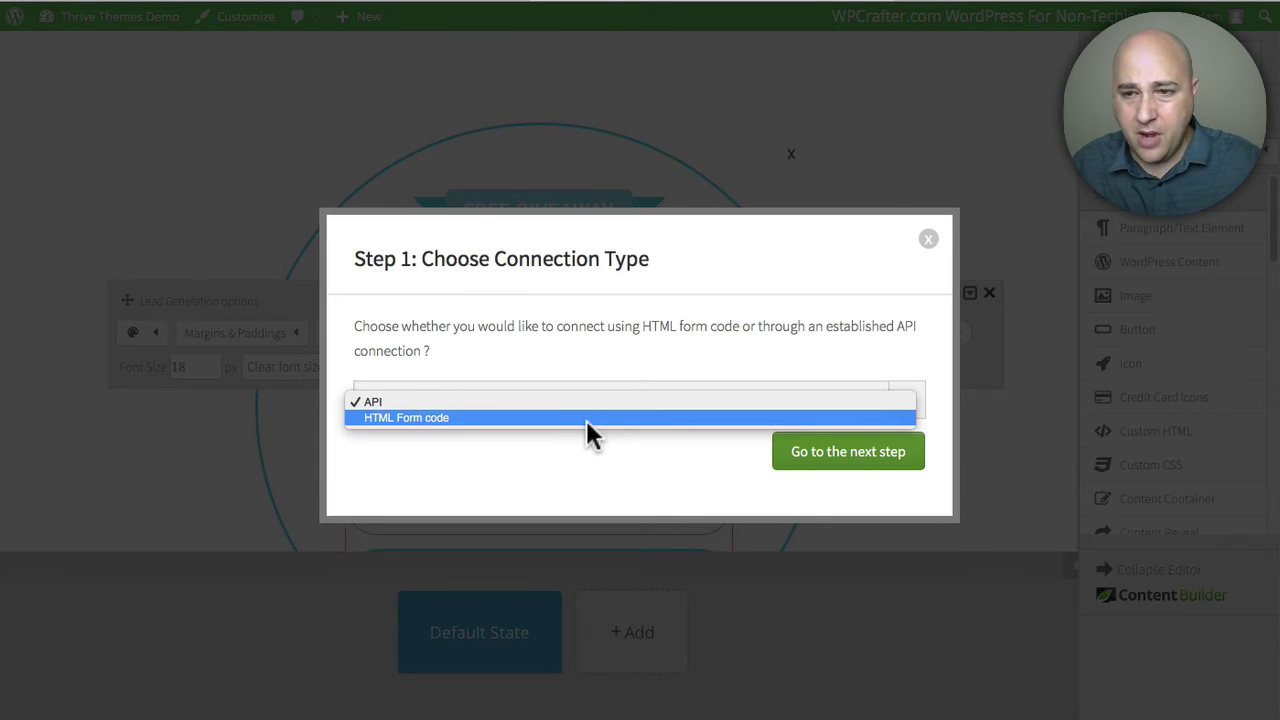
left_click(599, 473)
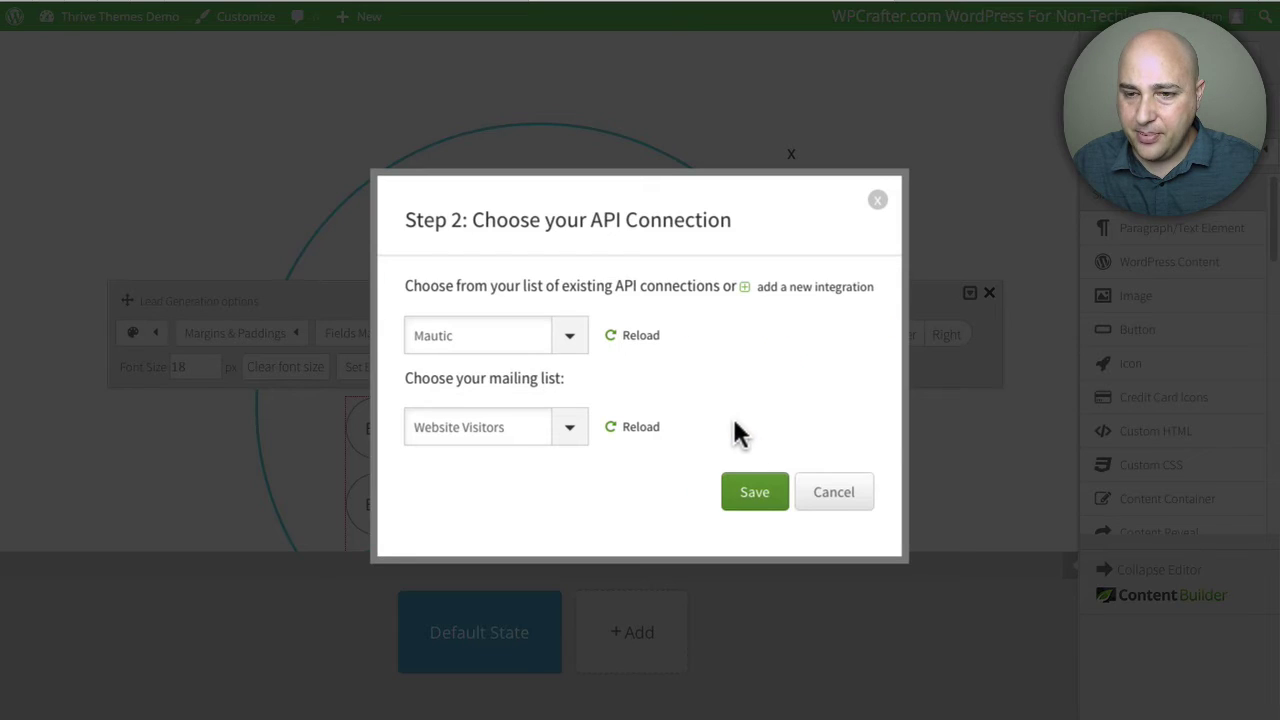
Step: Choose Mautic as the API connection, with the Website Visitors mailing list
left_click(577, 345)
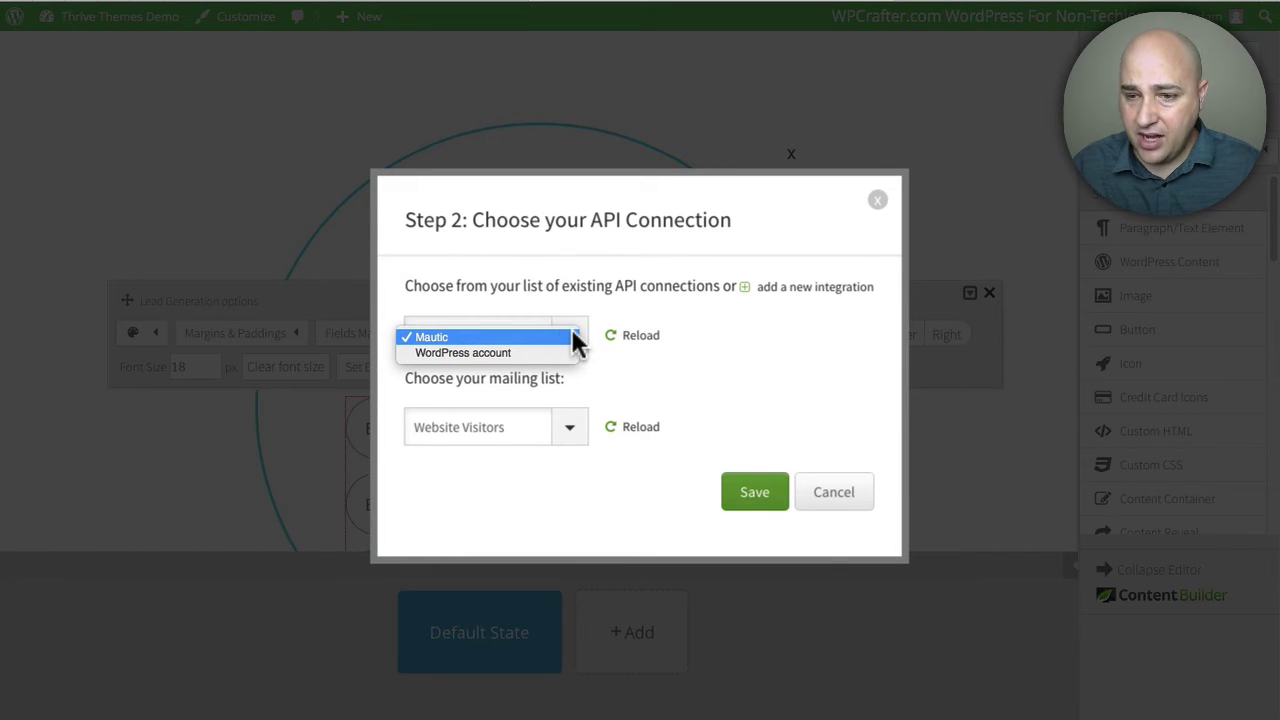
left_click(574, 339)
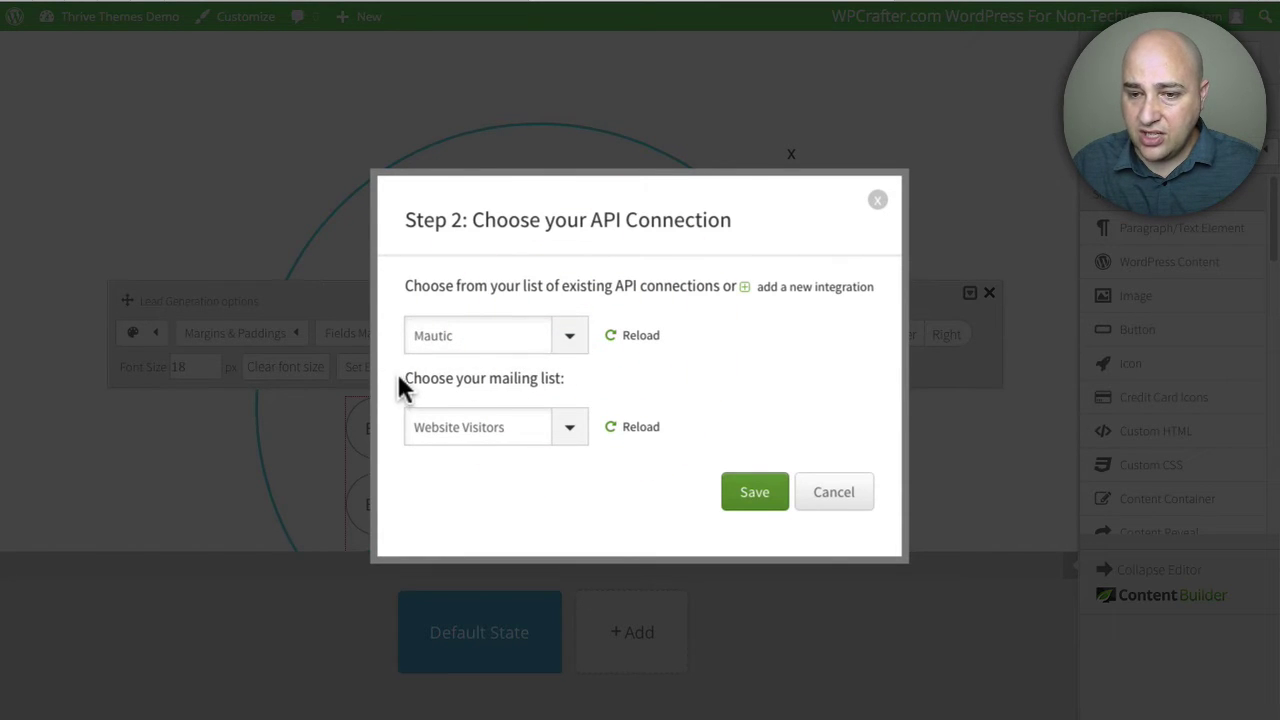
left_click_drag(402, 380, 566, 378)
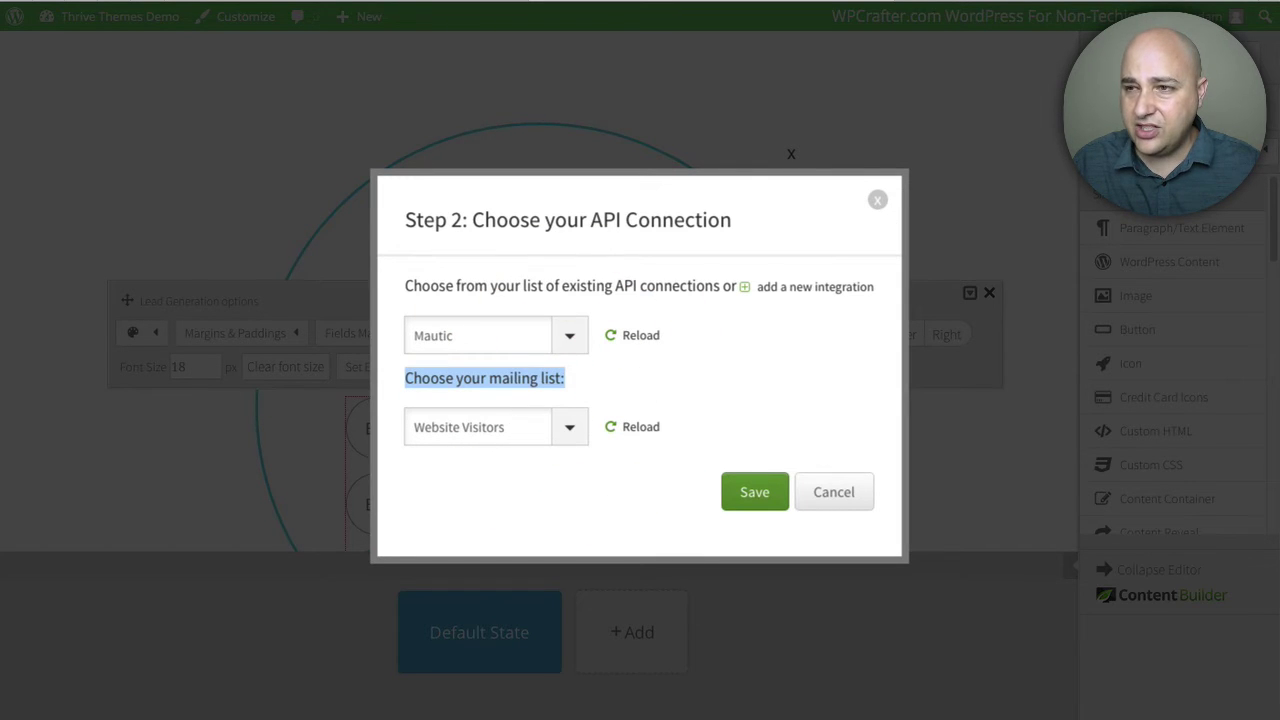
Step: Go back to Mautic and open its contact Segments list
left_click(1082, 8)
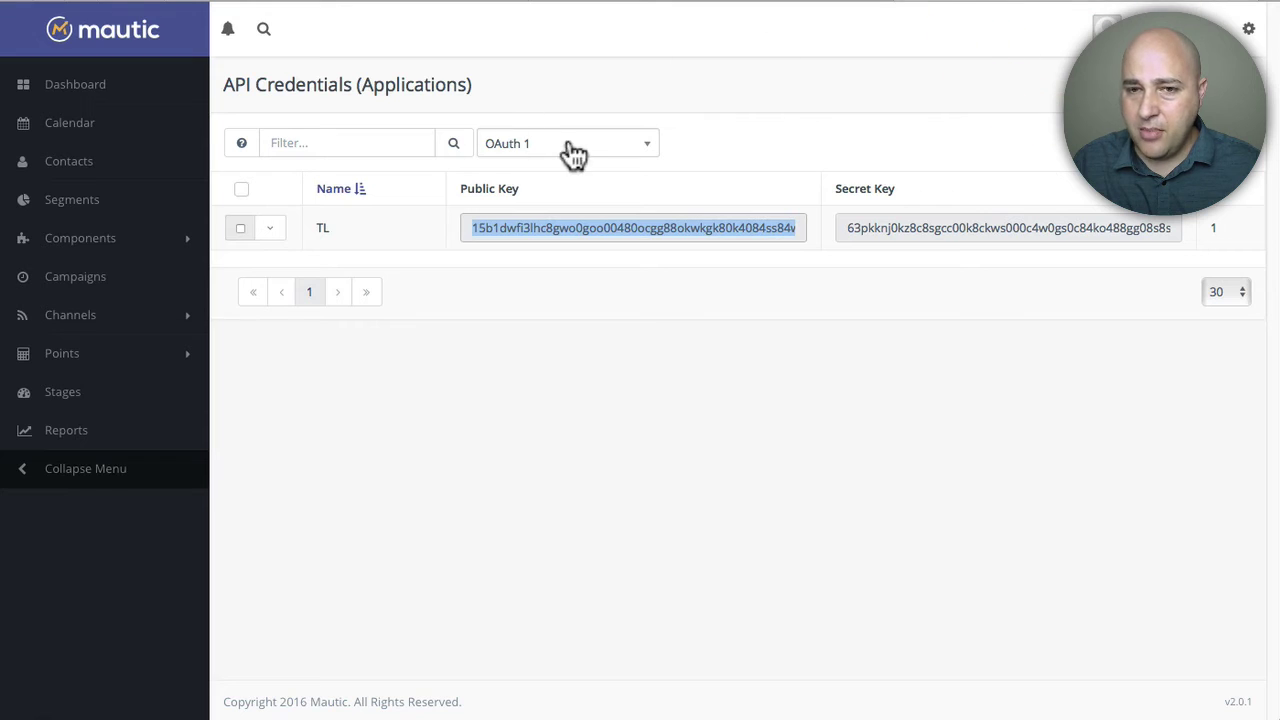
left_click(68, 210)
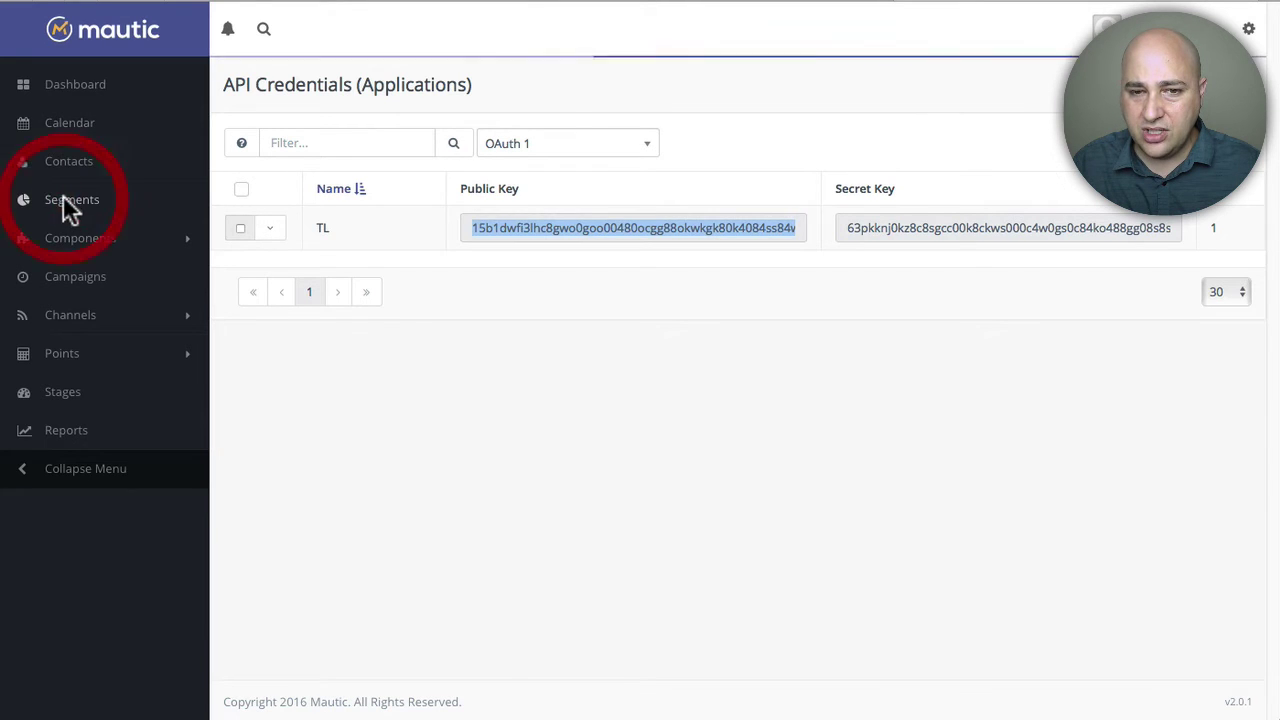
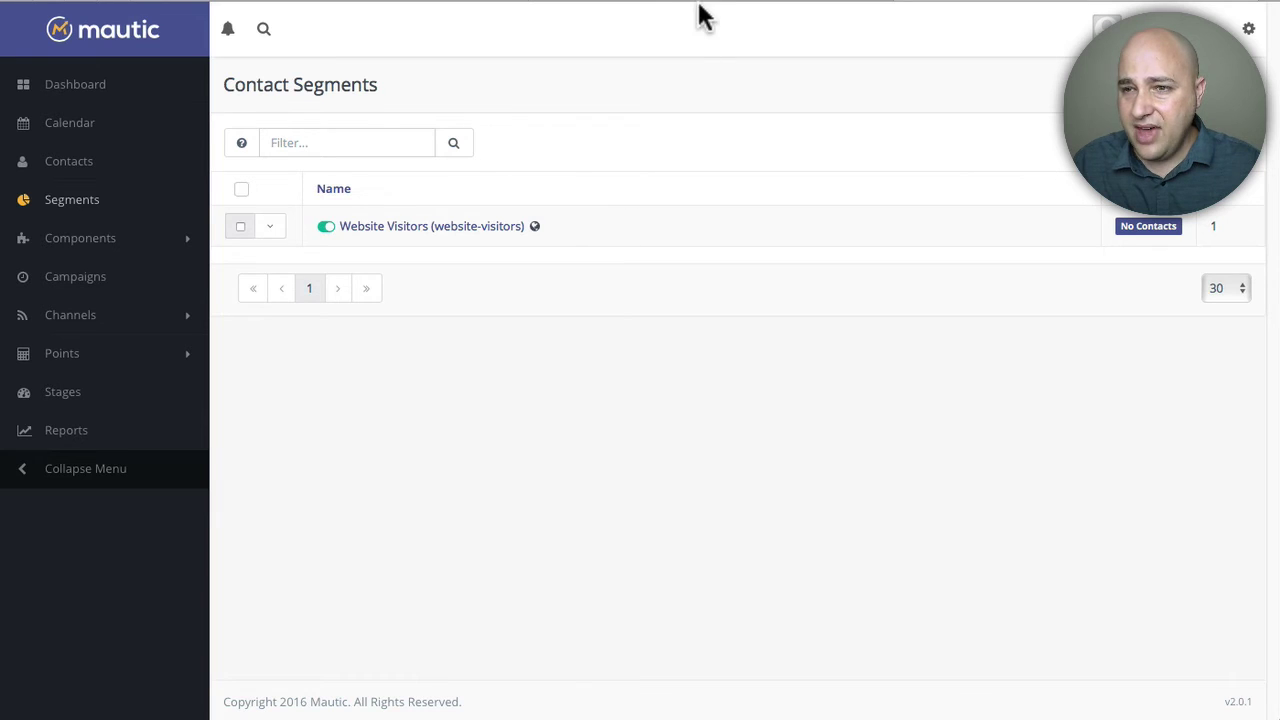
Step: Keep Mautic as the API connection and choose Website Visitors as the mailing list
left_click(626, 2)
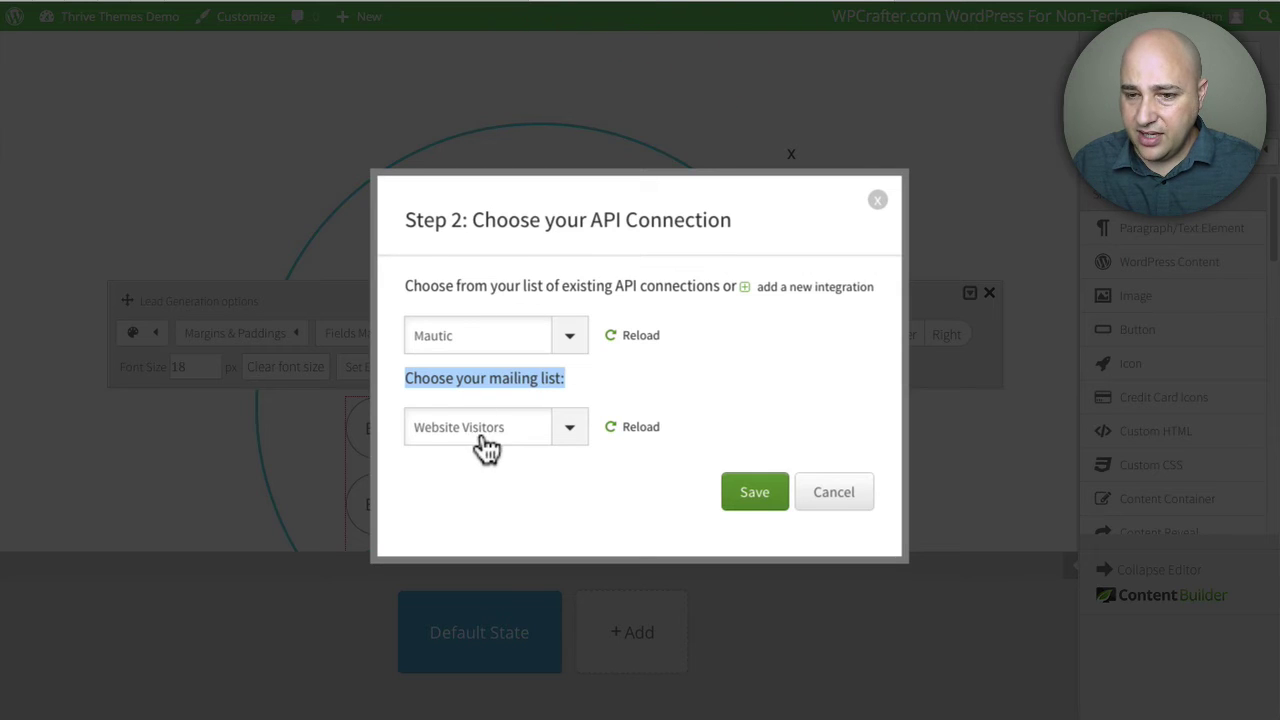
left_click(568, 427)
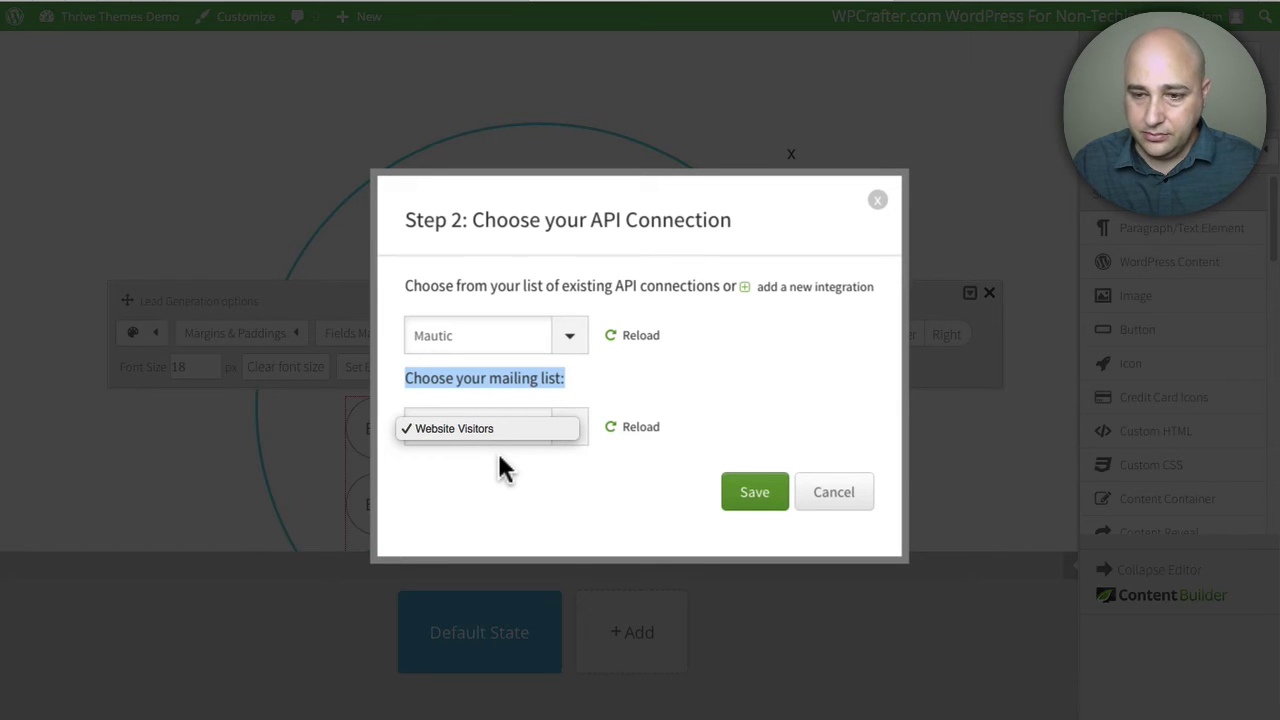
left_click(612, 442)
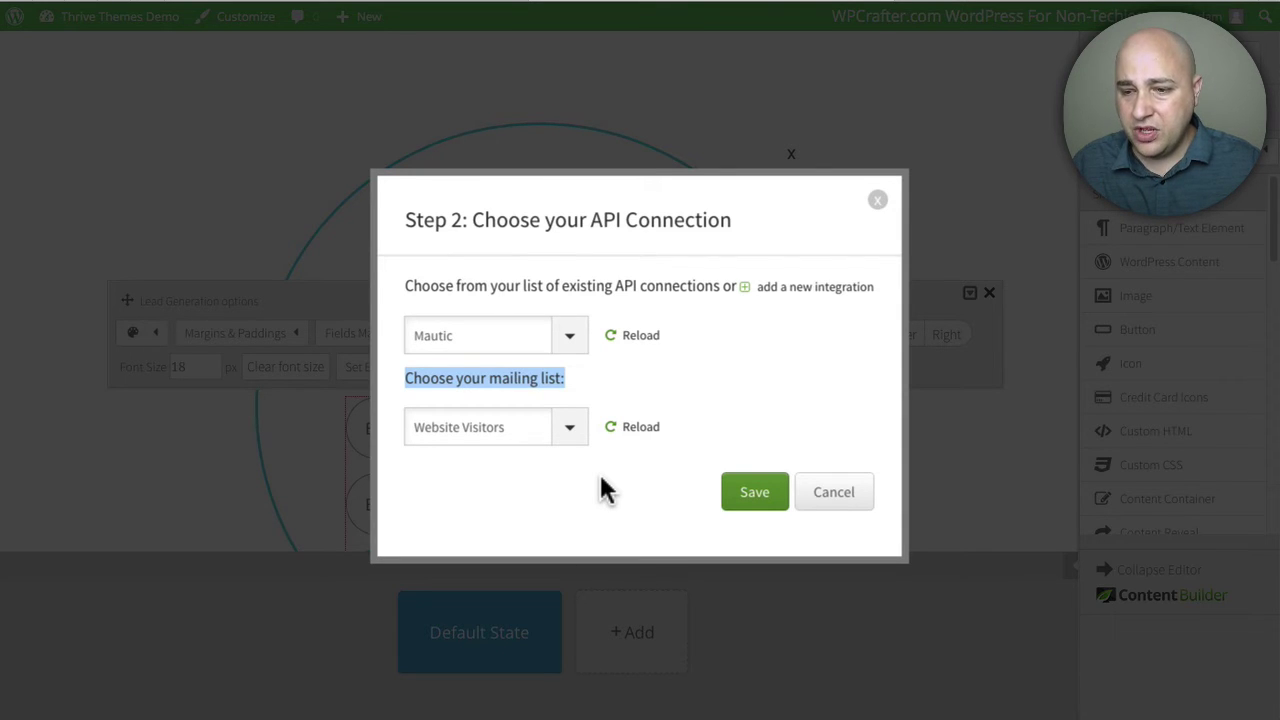
Step: Save the Mautic connection for the opt-in form
left_click(755, 495)
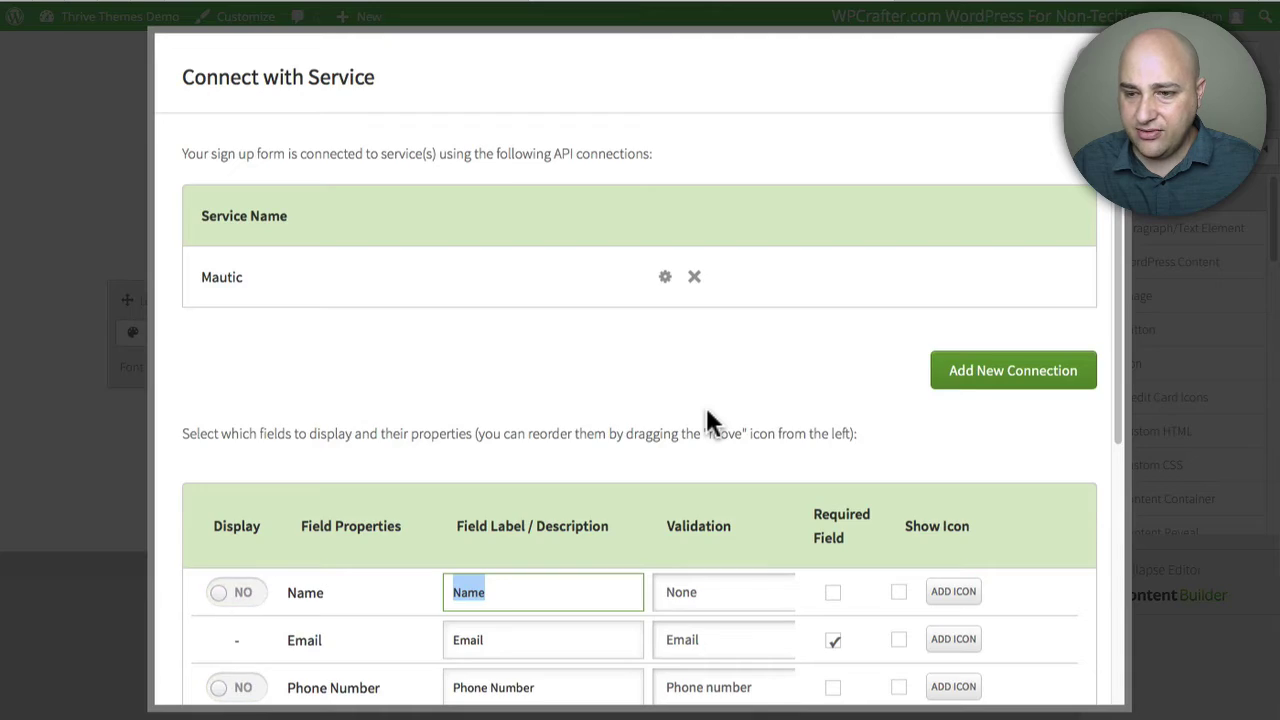
scroll(609, 349, "down", 4)
scroll(362, 228, "up", 1)
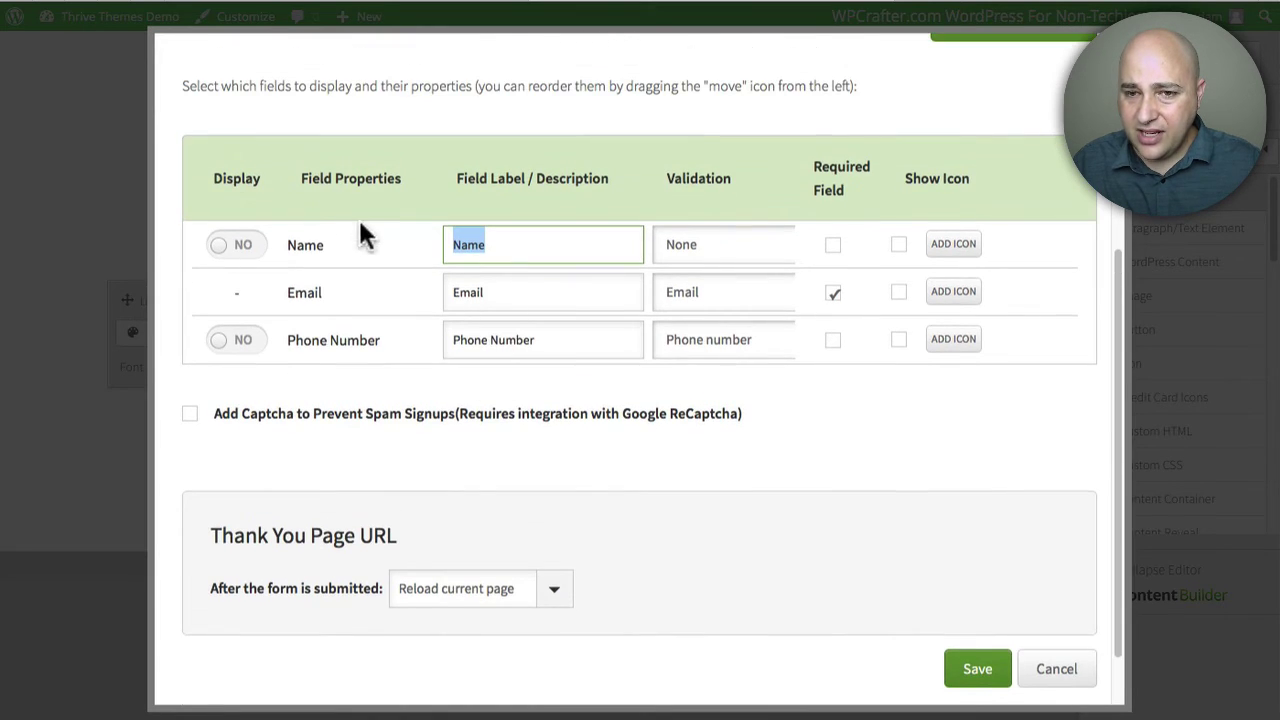
scroll(353, 257, "up", 3)
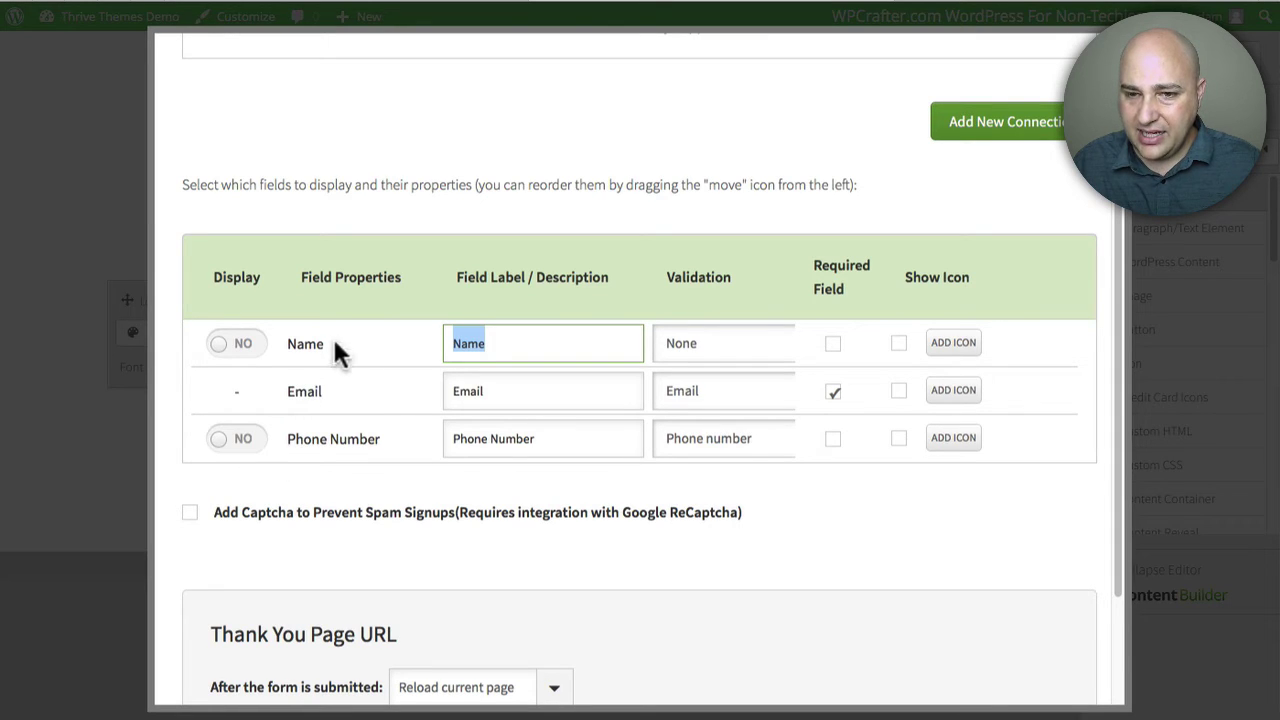
Step: Display the Name field and relabel the fields 'Enter your name' and 'Enter your email'
left_click(234, 346)
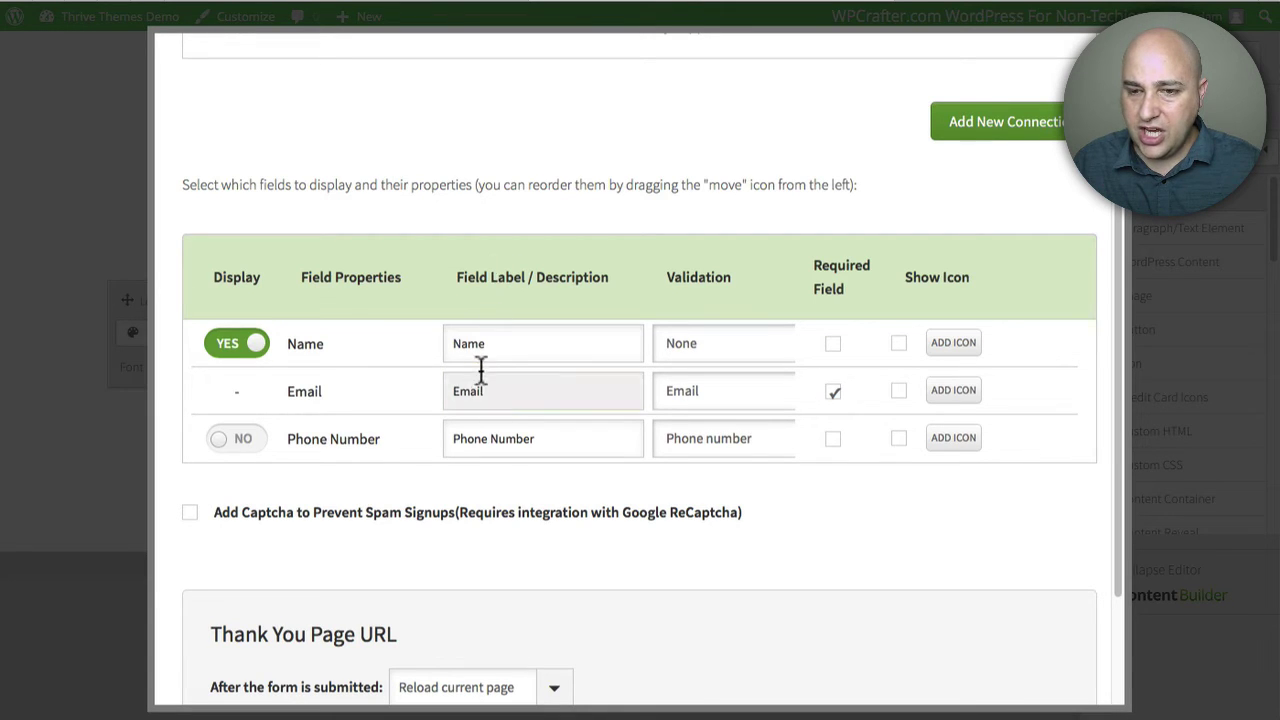
double_click(503, 343)
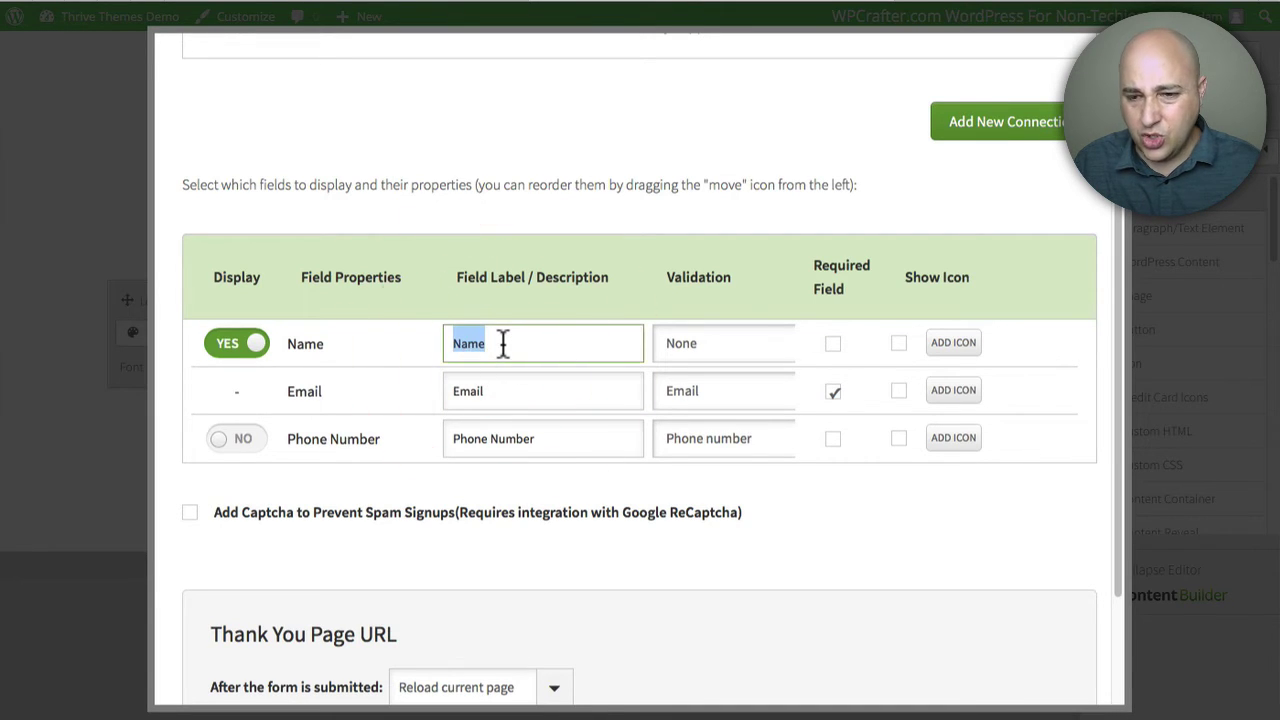
type("Enter your n")
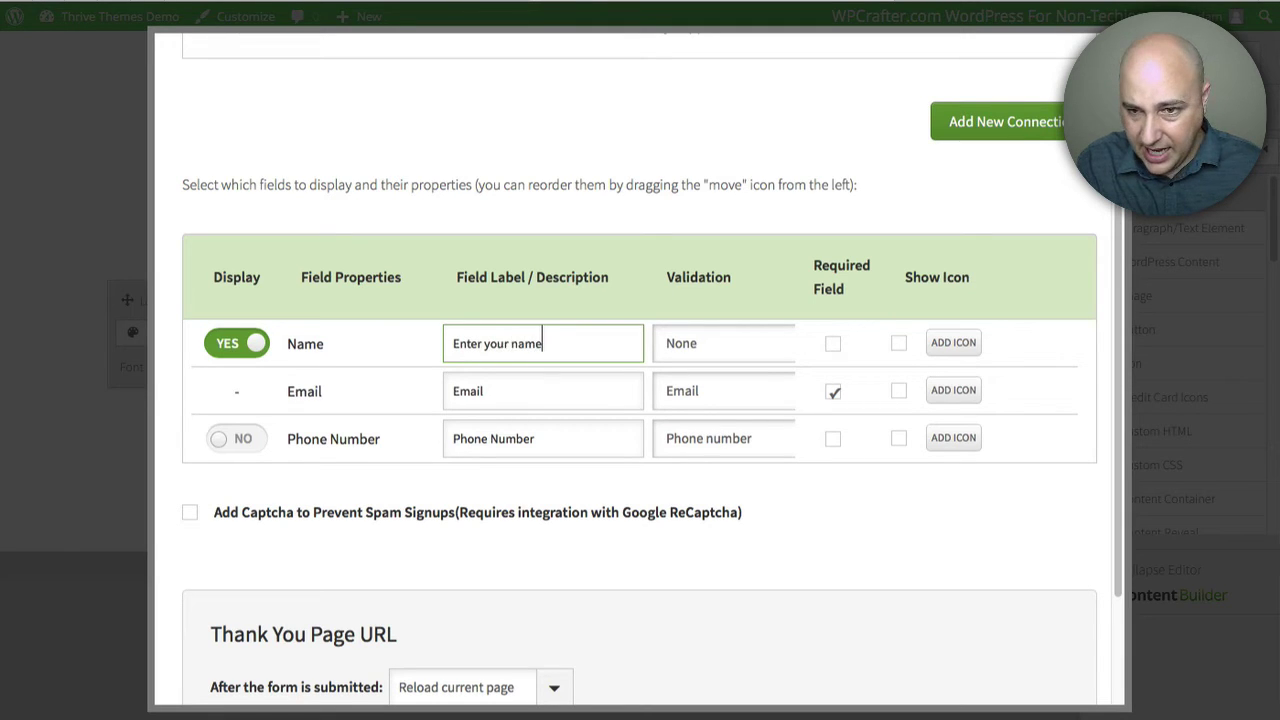
left_click_drag(506, 391, 409, 391)
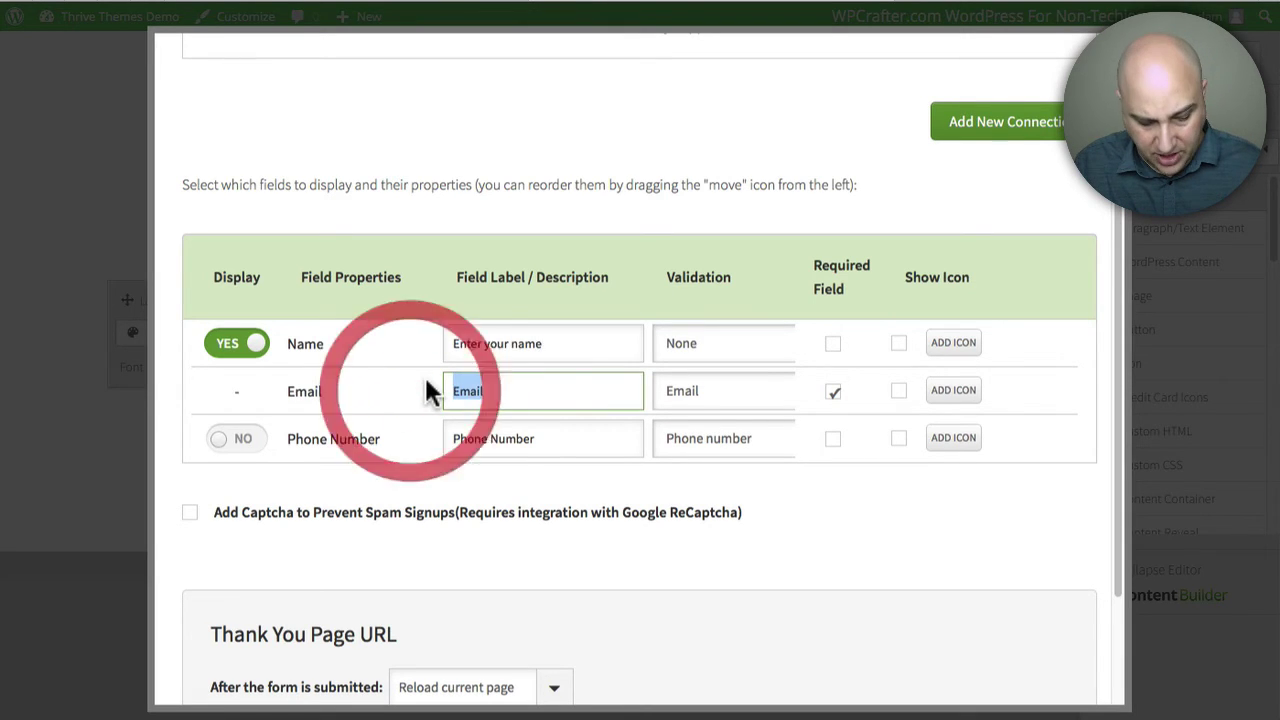
type("Enter your e")
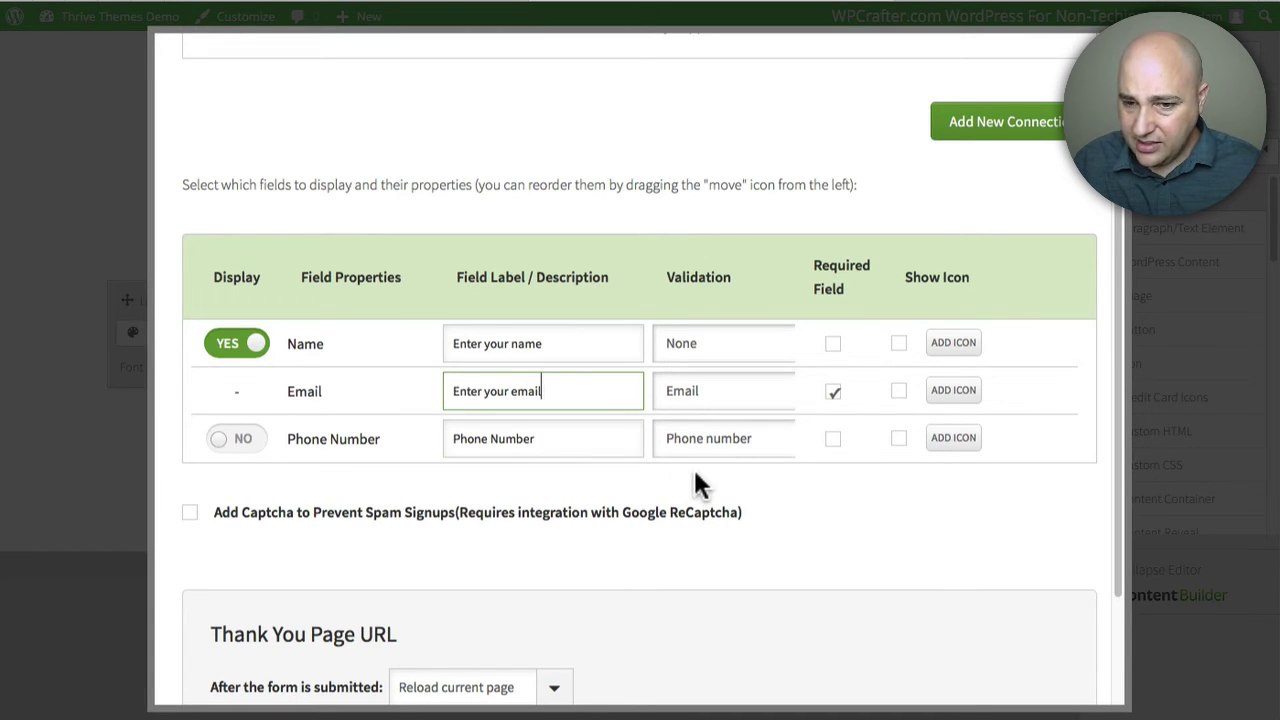
scroll(693, 467, "down", 3)
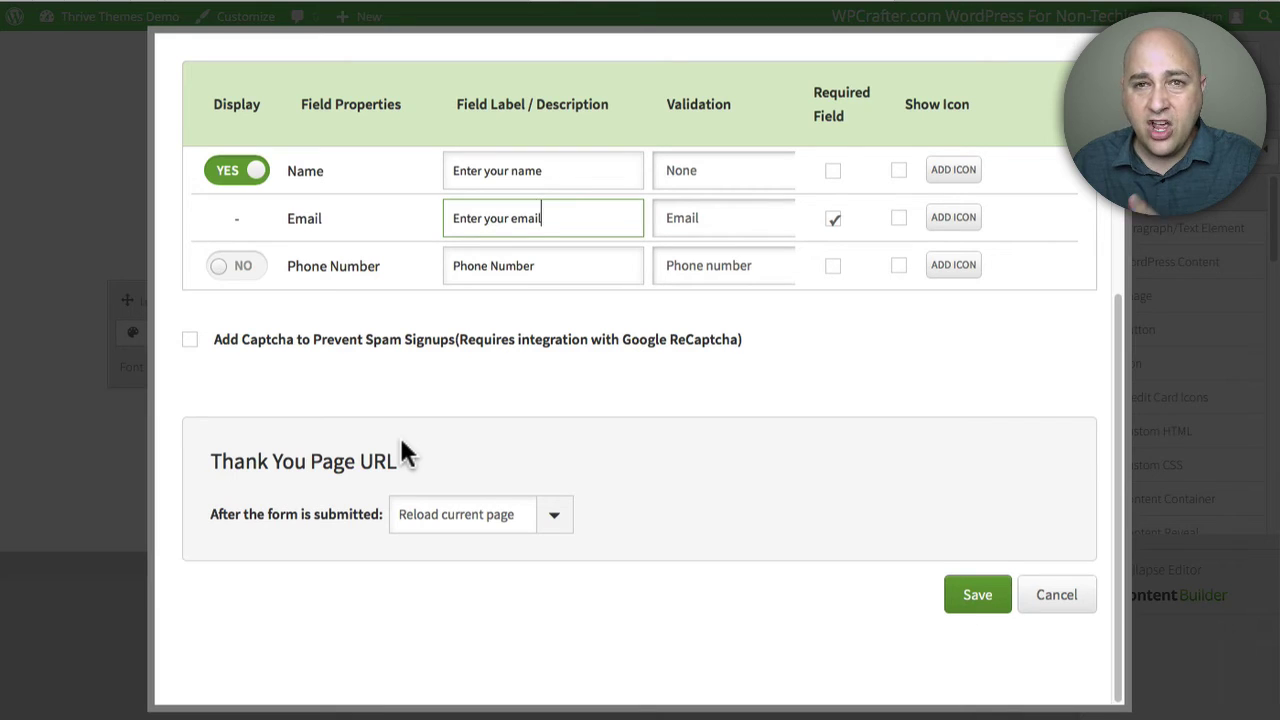
Step: Keep 'Reload current page' as the after-submission action and save the form settings
left_click(566, 526)
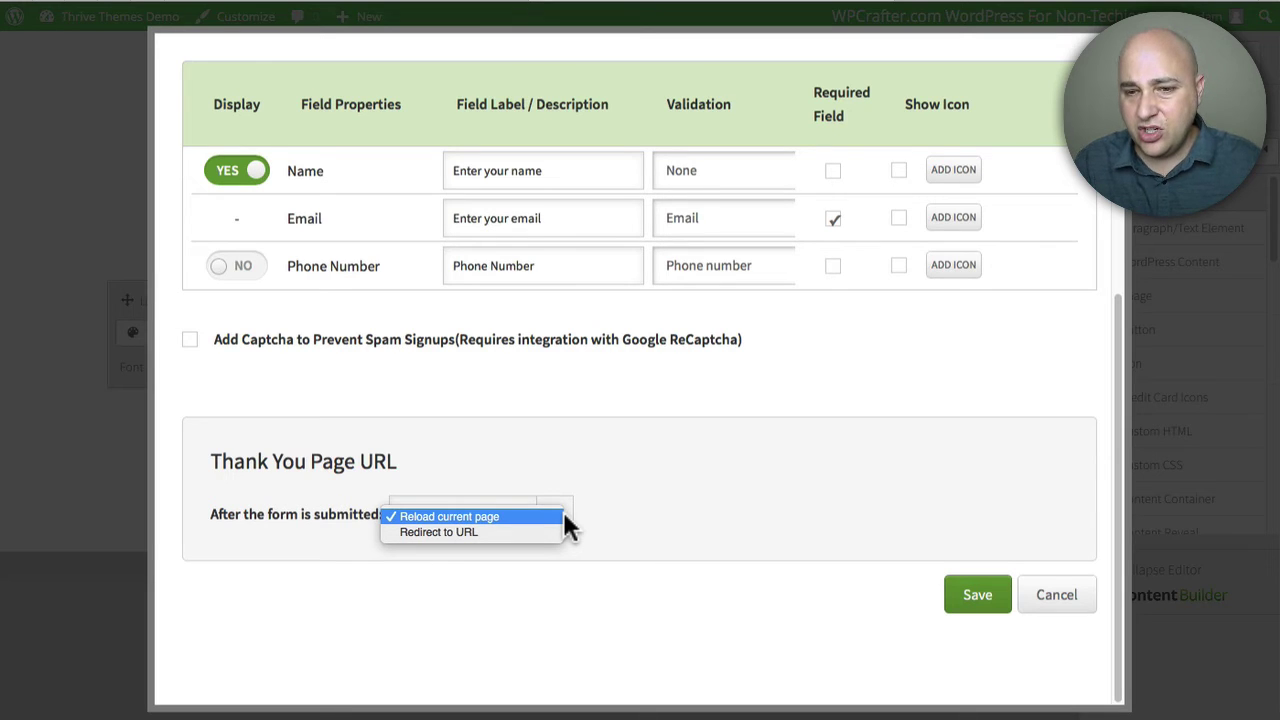
left_click(641, 443)
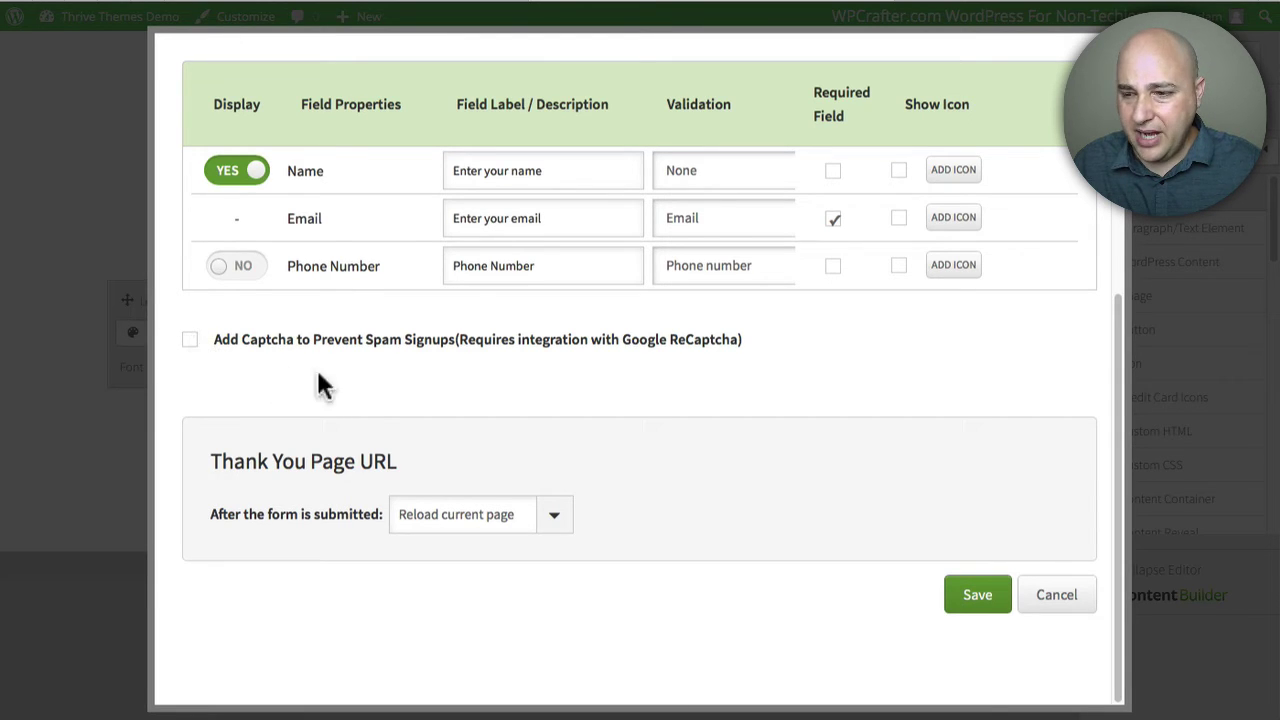
left_click(978, 596)
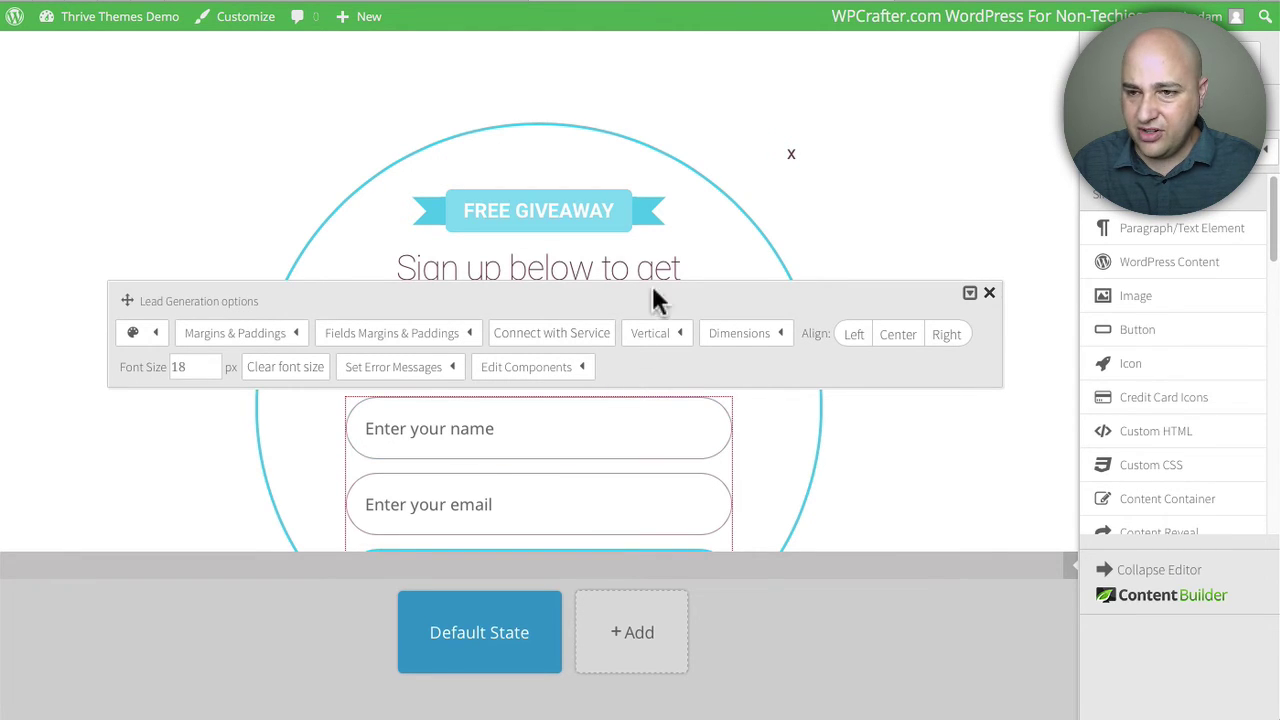
Step: Change the lightbox's border colour from light blue to green
left_click(960, 160)
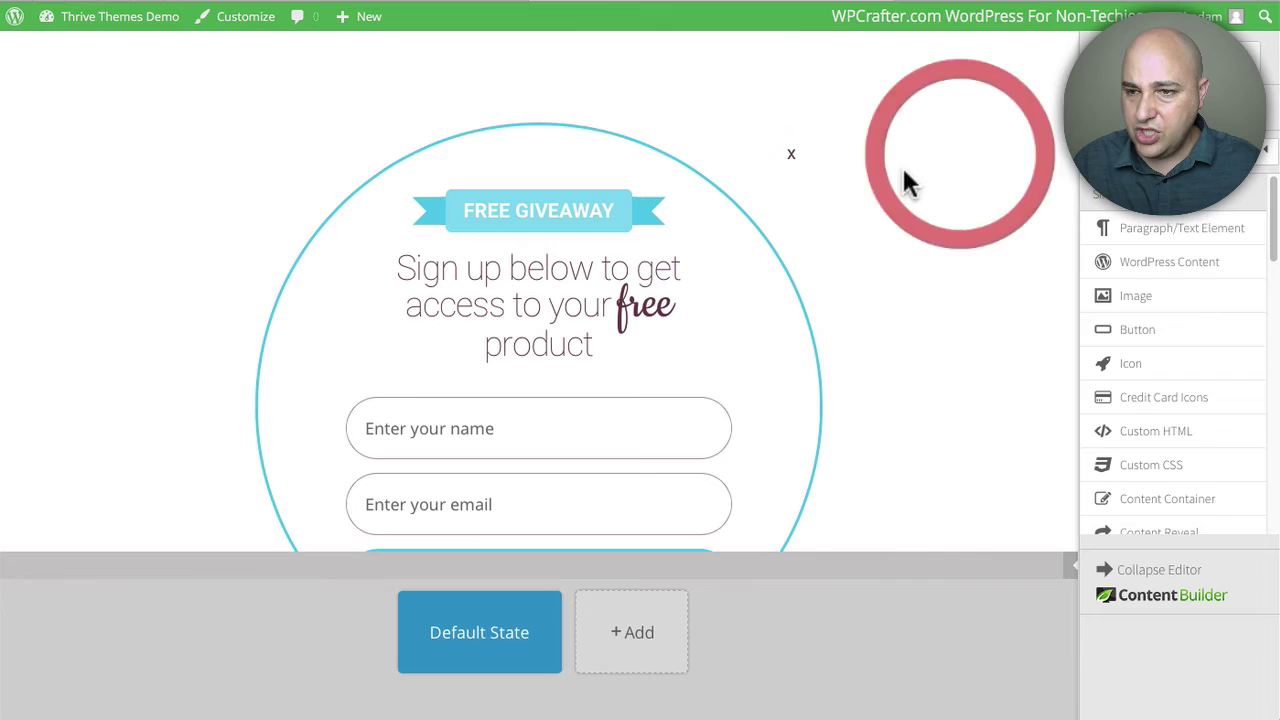
left_click(780, 264)
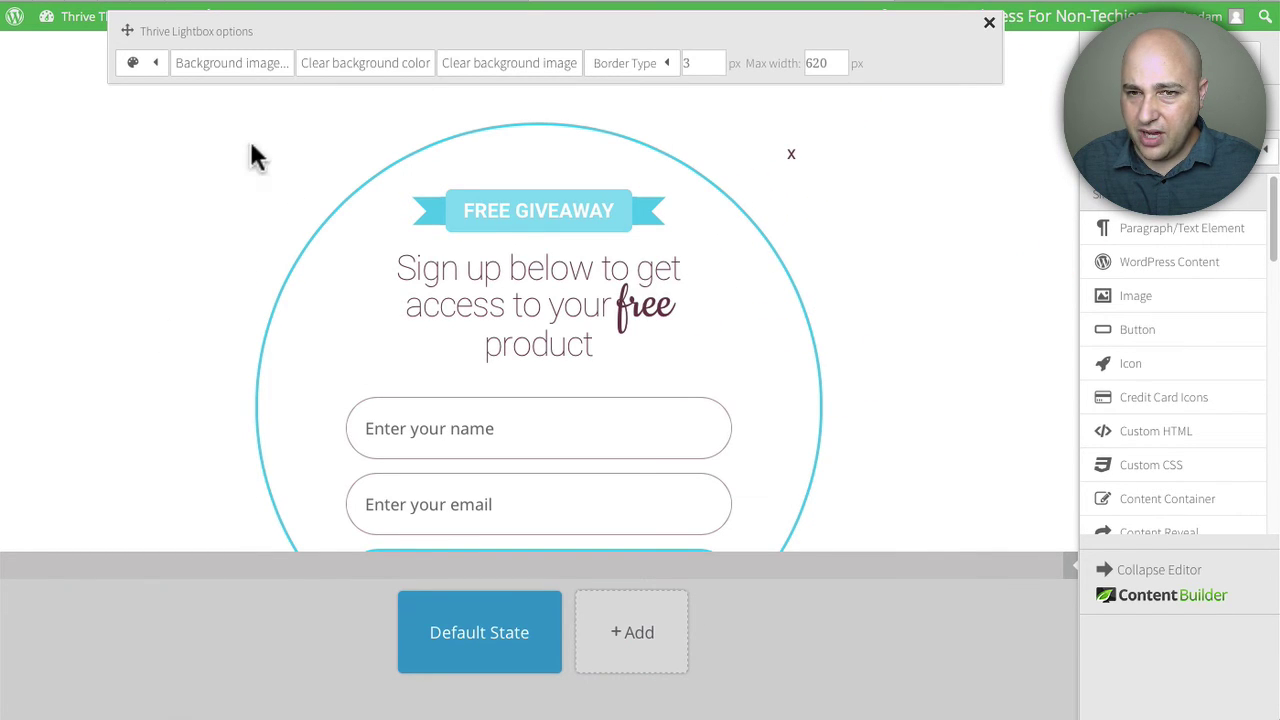
left_click(155, 68)
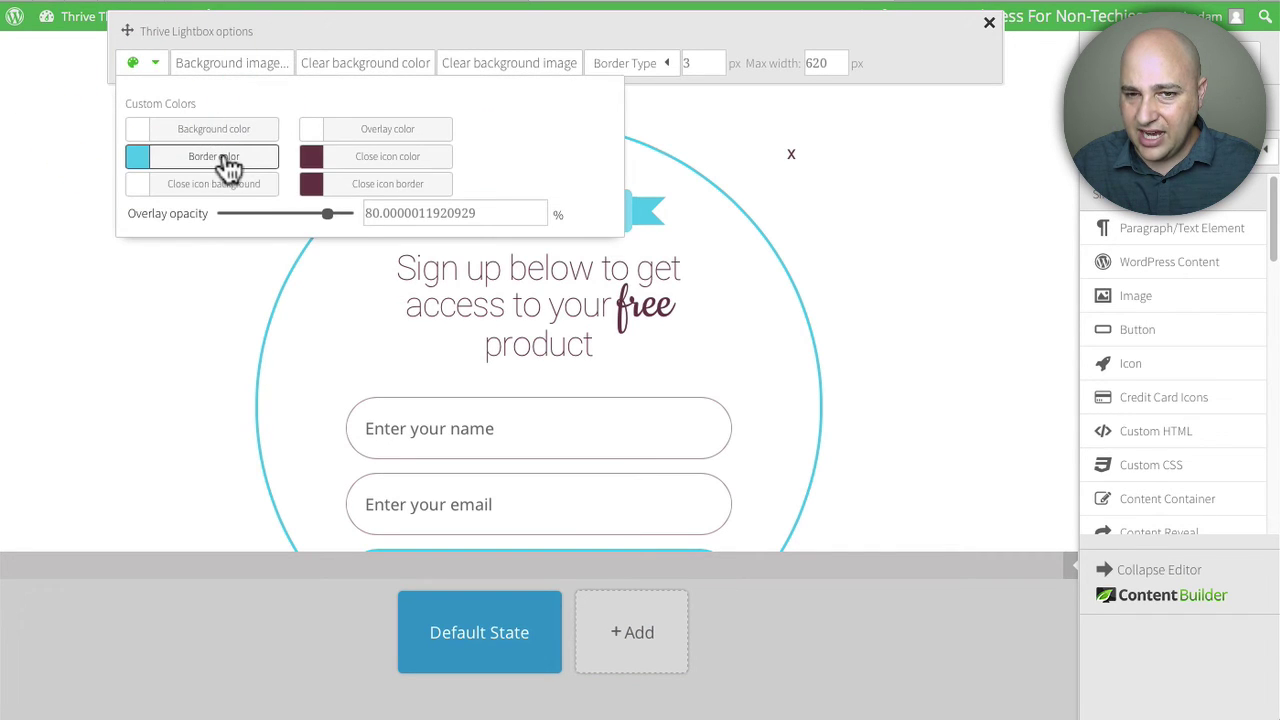
left_click(226, 166)
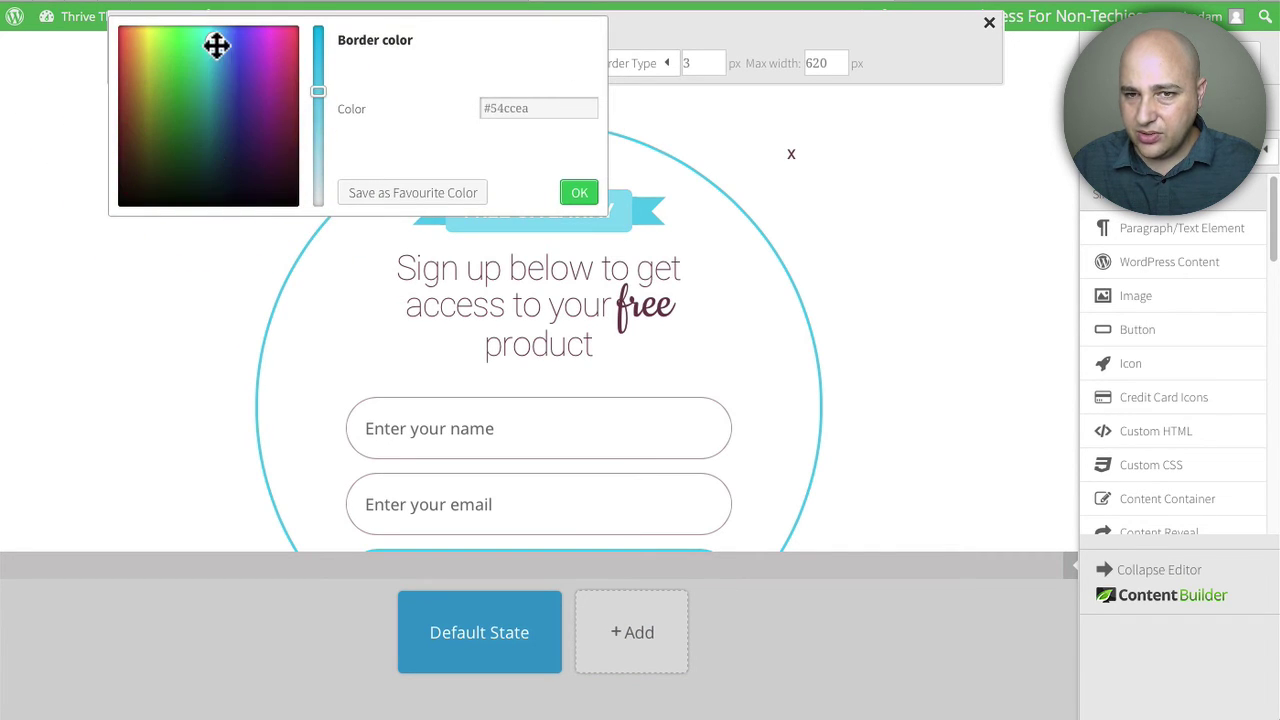
left_click_drag(216, 45, 163, 94)
left_click(578, 193)
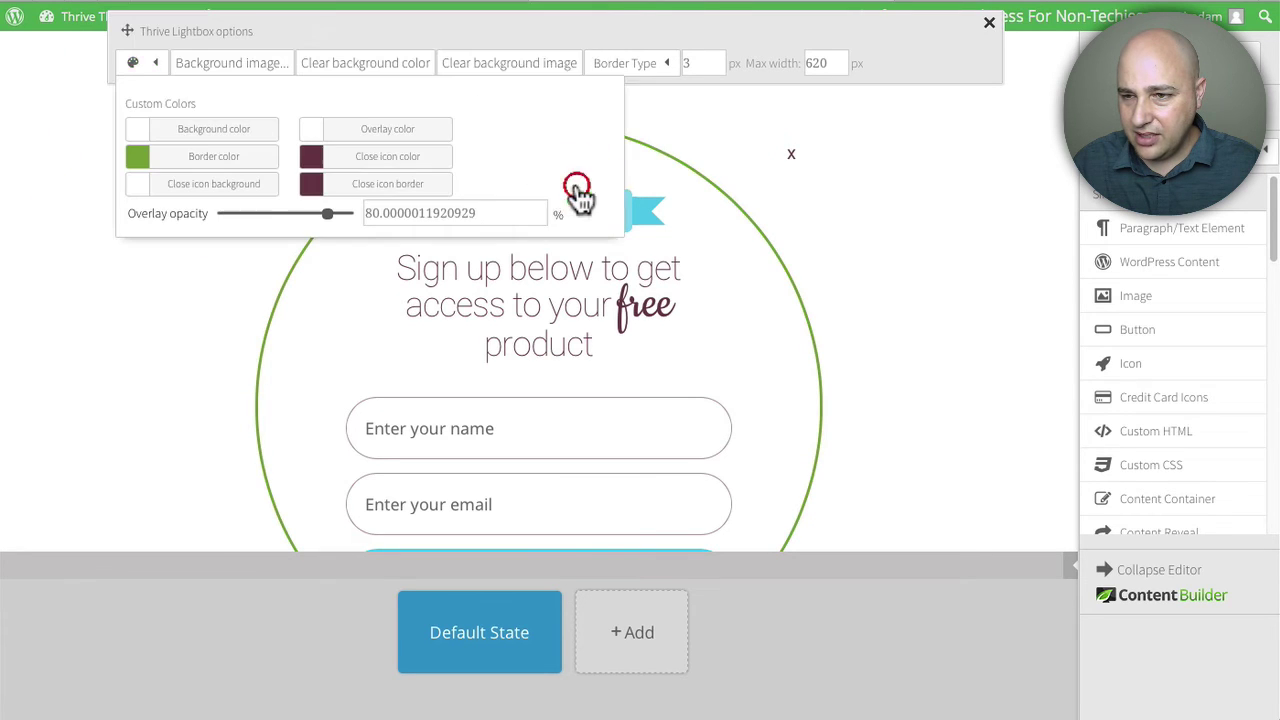
left_click(944, 277)
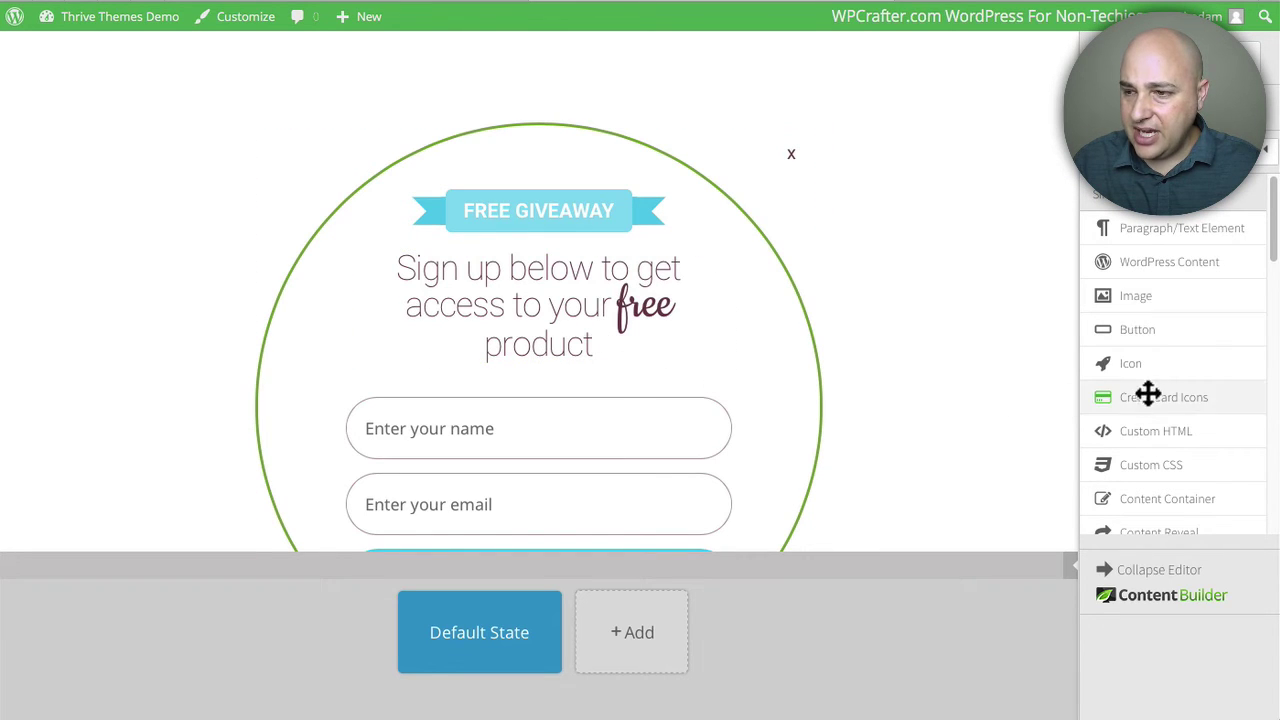
Step: Return to the Thrive Leads dashboard and locate the Demo Popup lead group
scroll(1160, 380, "down", 3)
scroll(1168, 382, "down", 3)
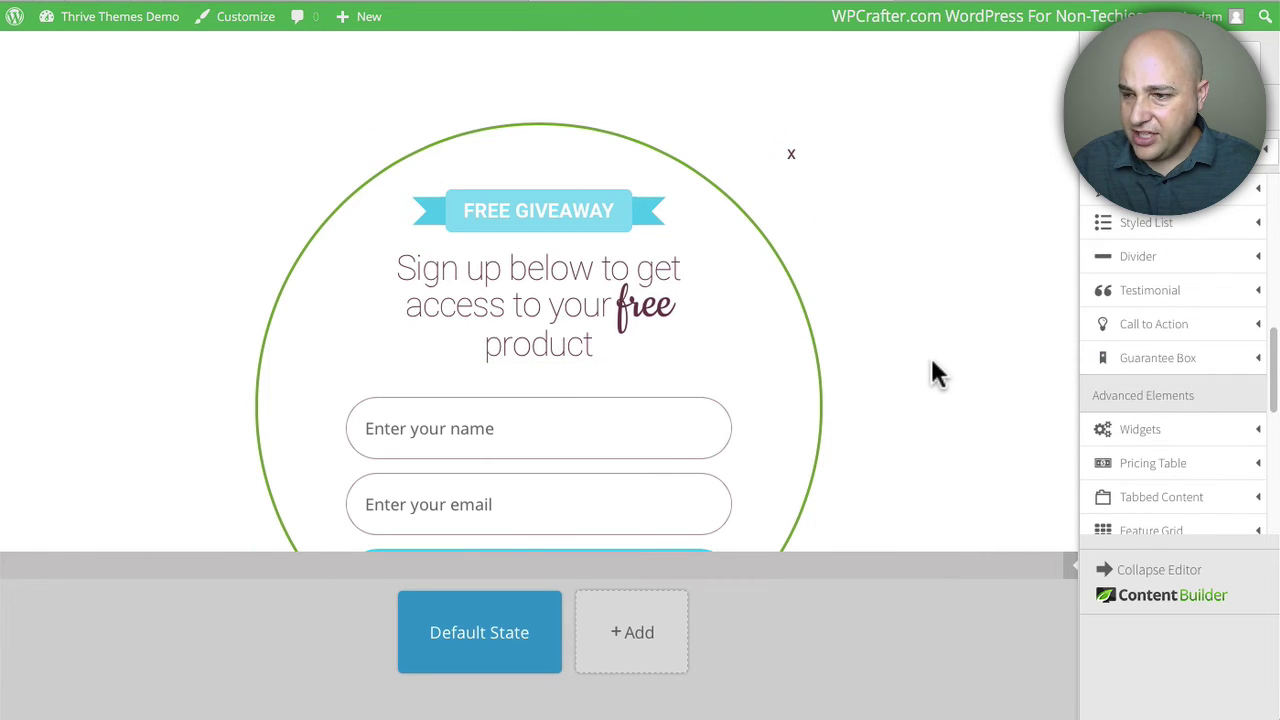
scroll(1128, 366, "up", 6)
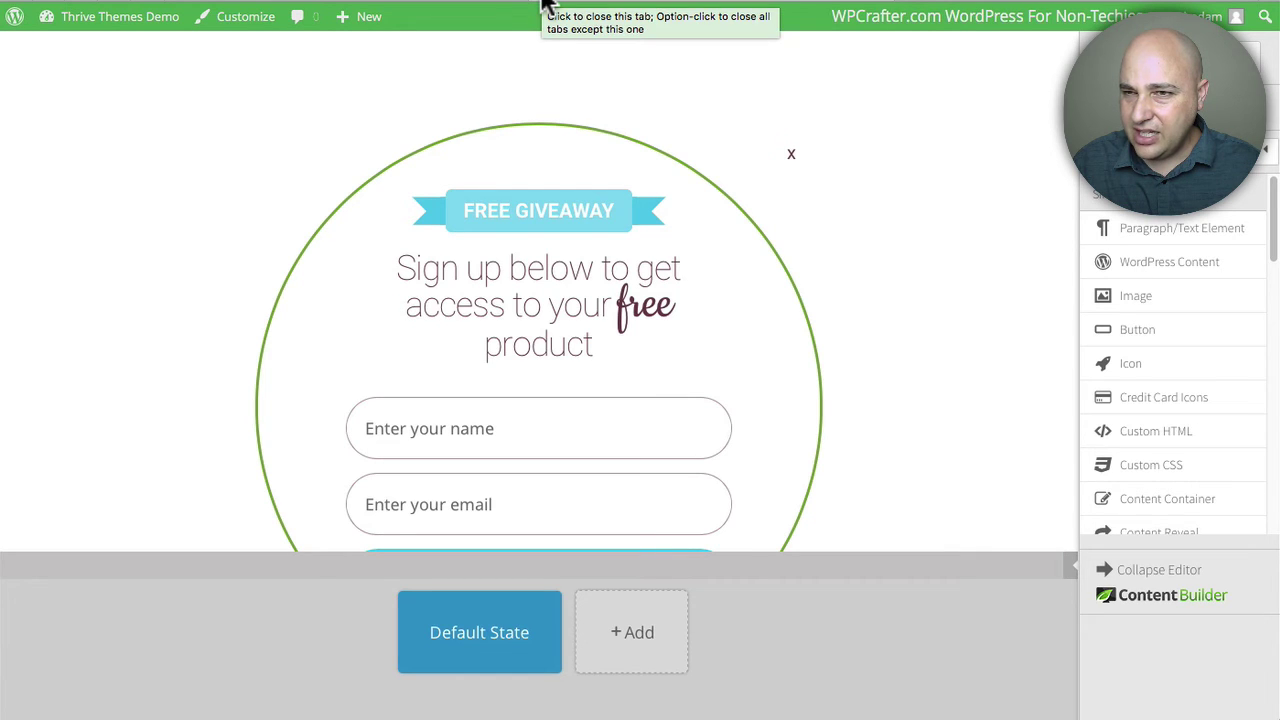
left_click(545, 5)
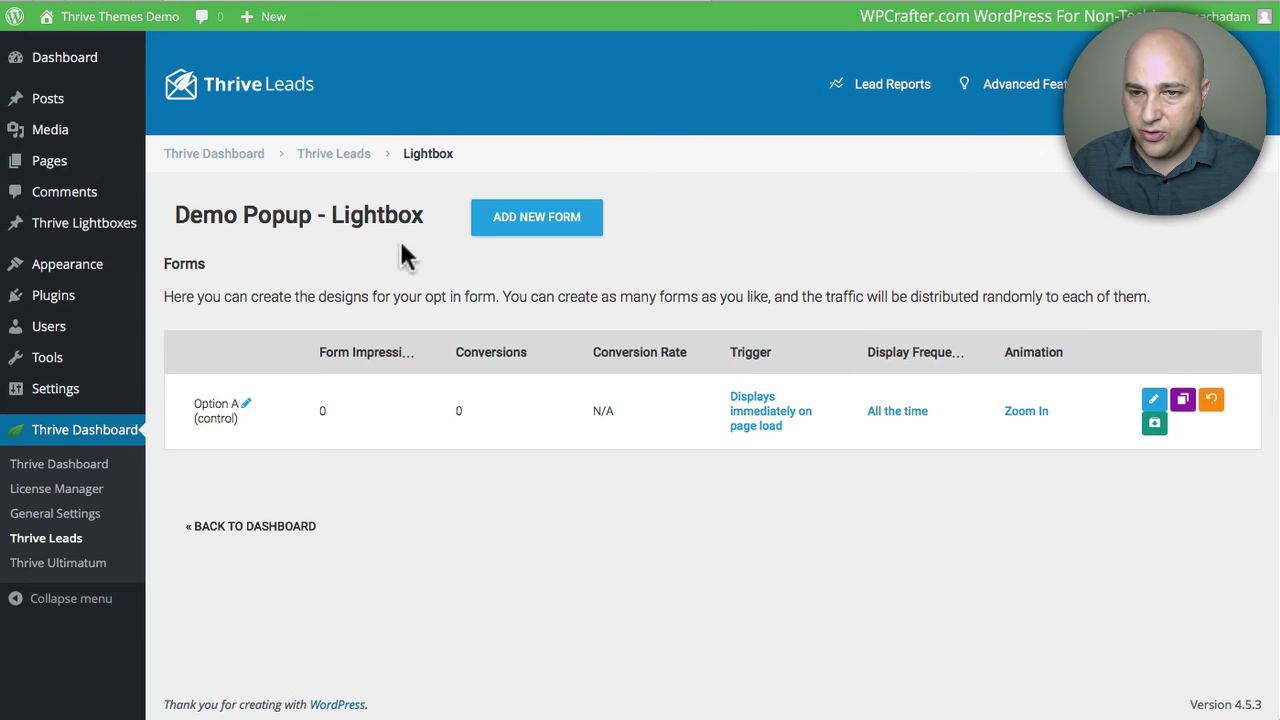
left_click(331, 153)
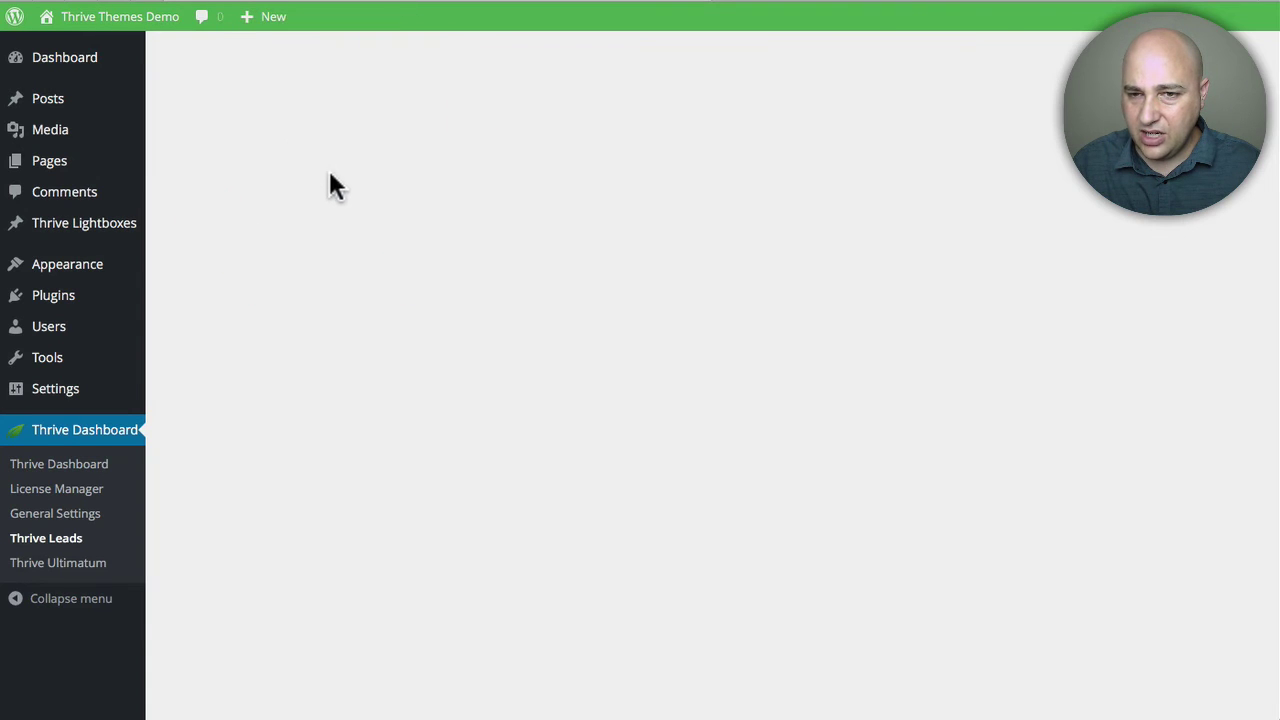
scroll(274, 504, "down", 2)
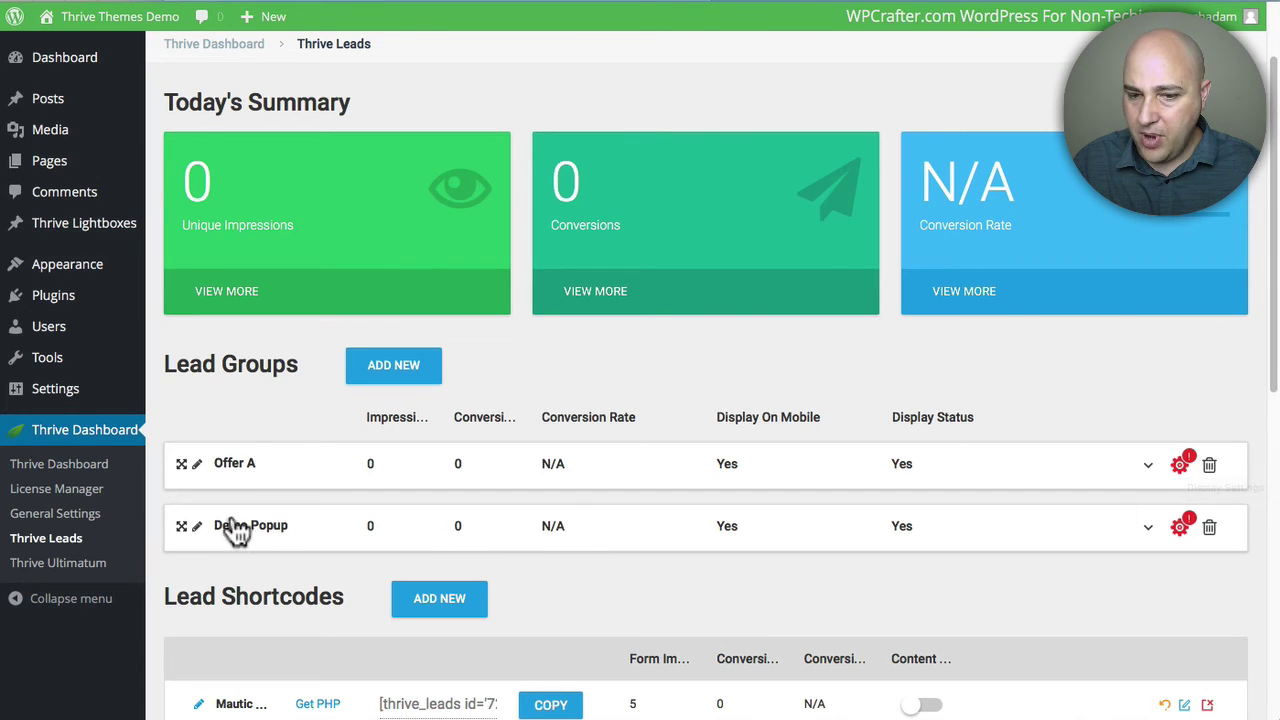
Step: Set Demo Popup to display on all basic page types via Select All and save
left_click(1182, 530)
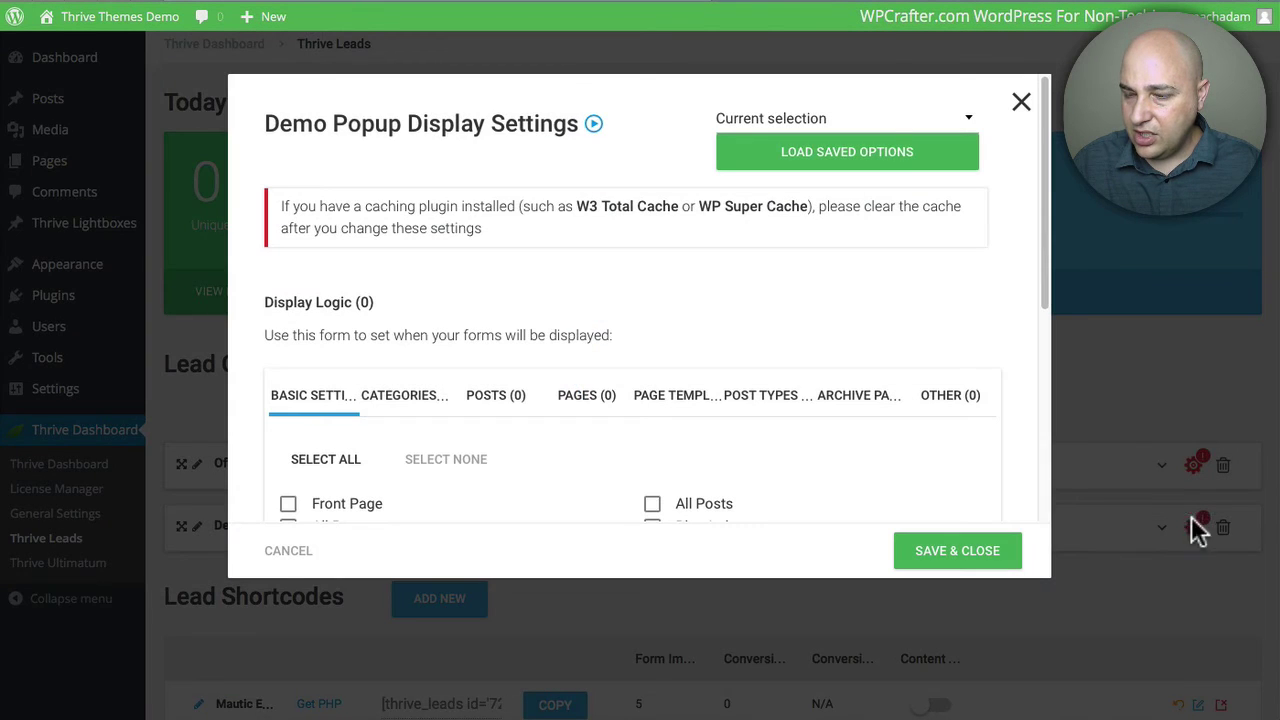
scroll(487, 391, "down", 3)
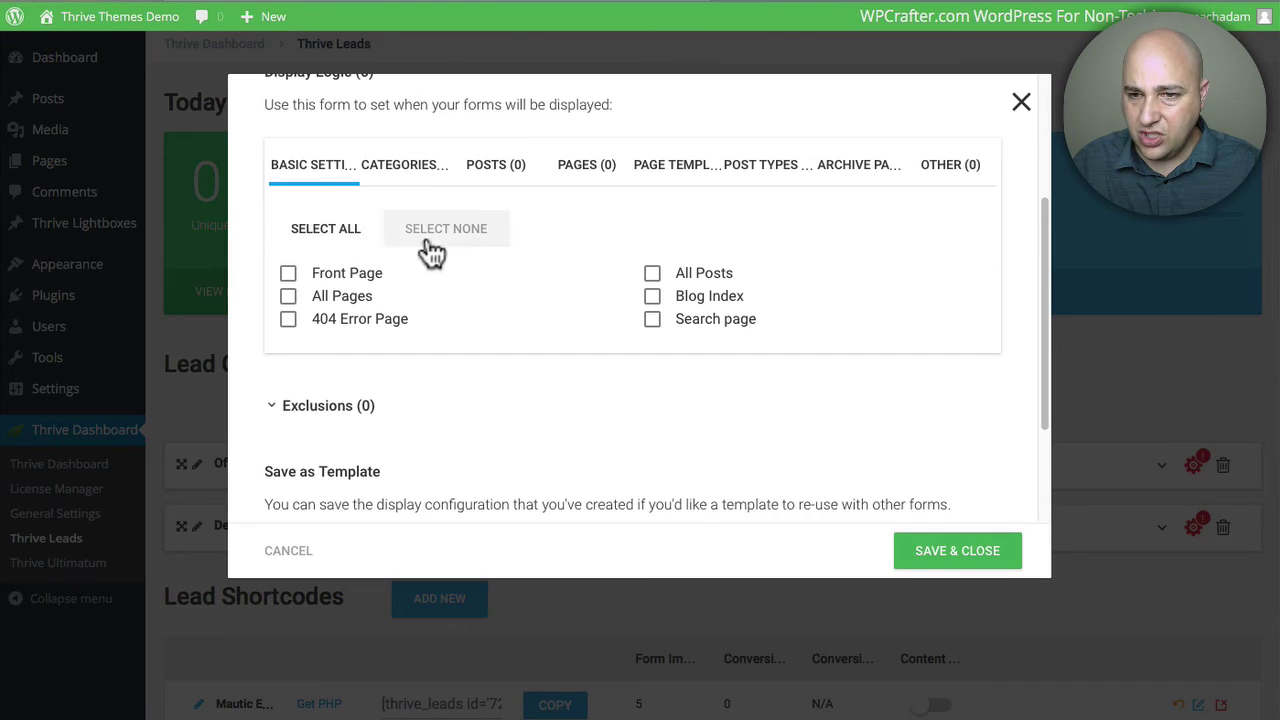
left_click(336, 230)
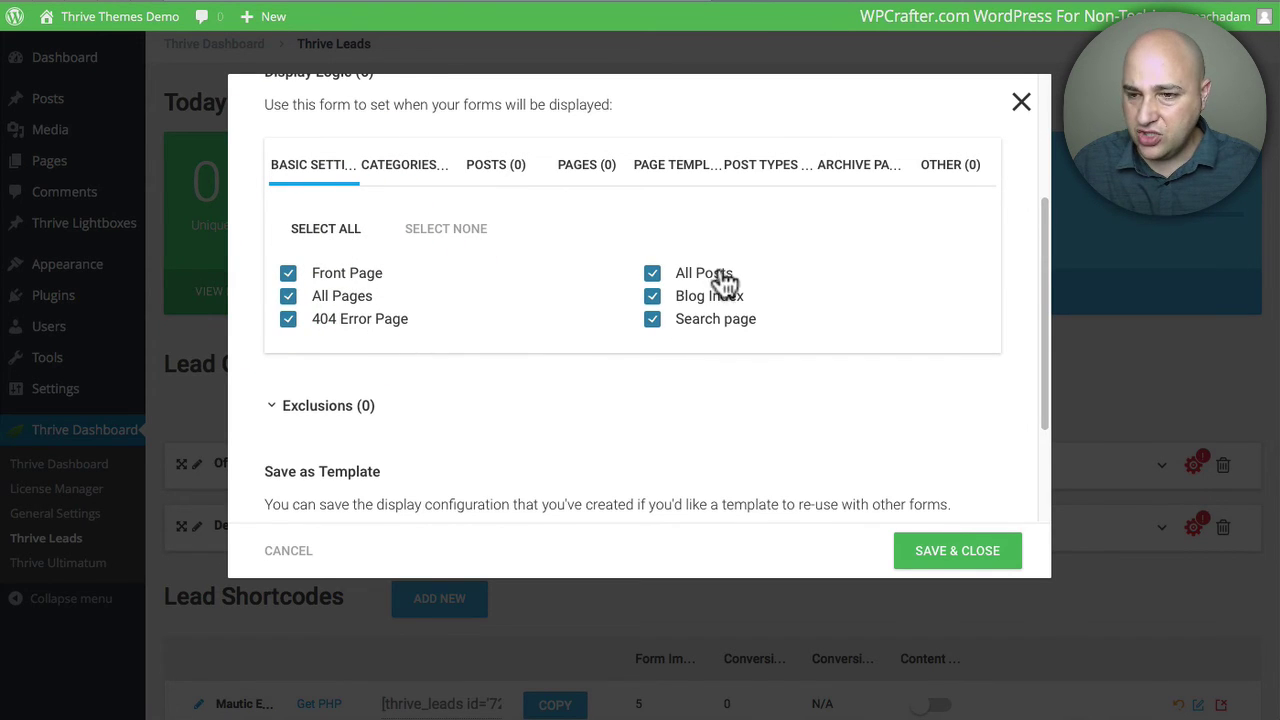
scroll(410, 407, "down", 1)
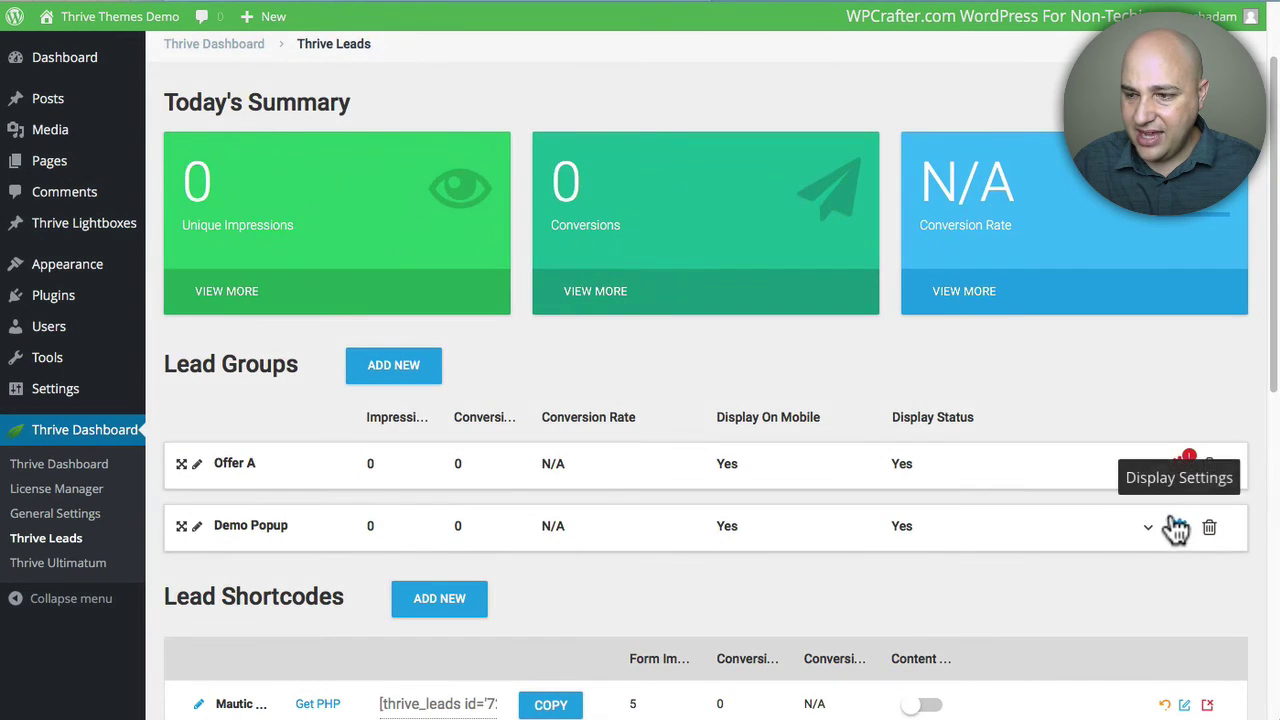
scroll(764, 508, "up", 2)
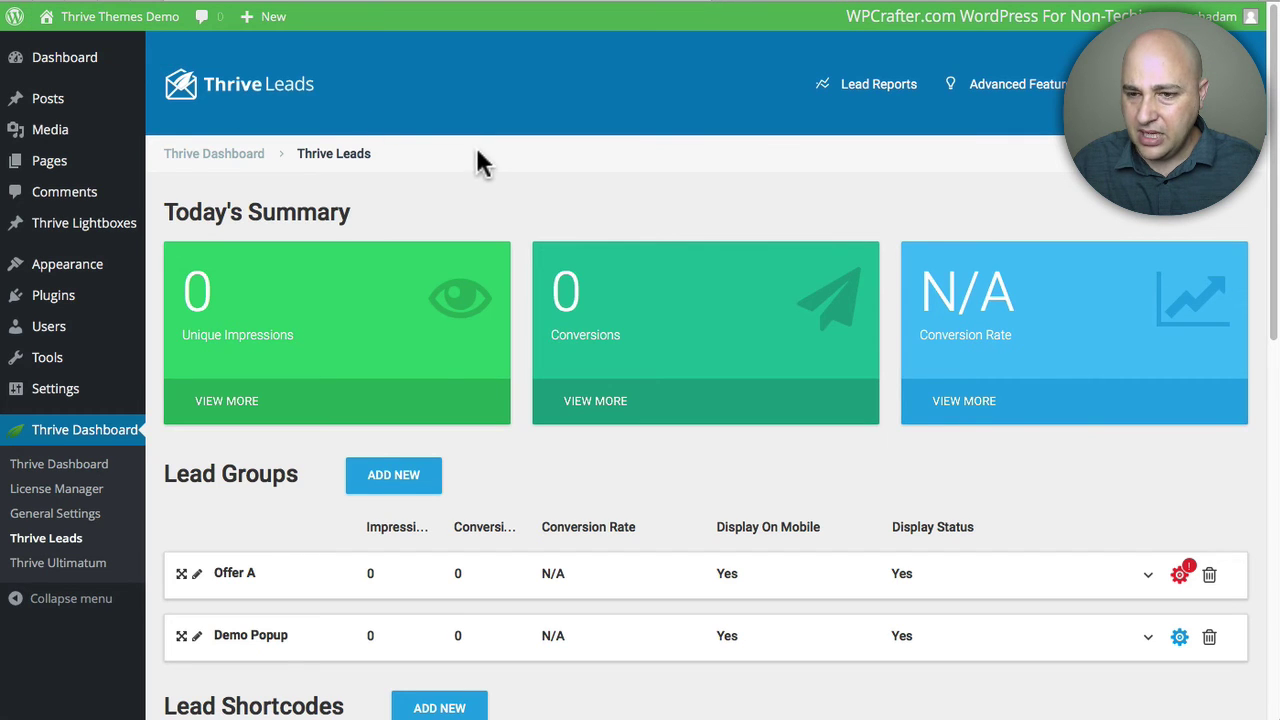
Step: Expand the Demo Popup group and open its Lightbox forms
scroll(690, 425, "down", 5)
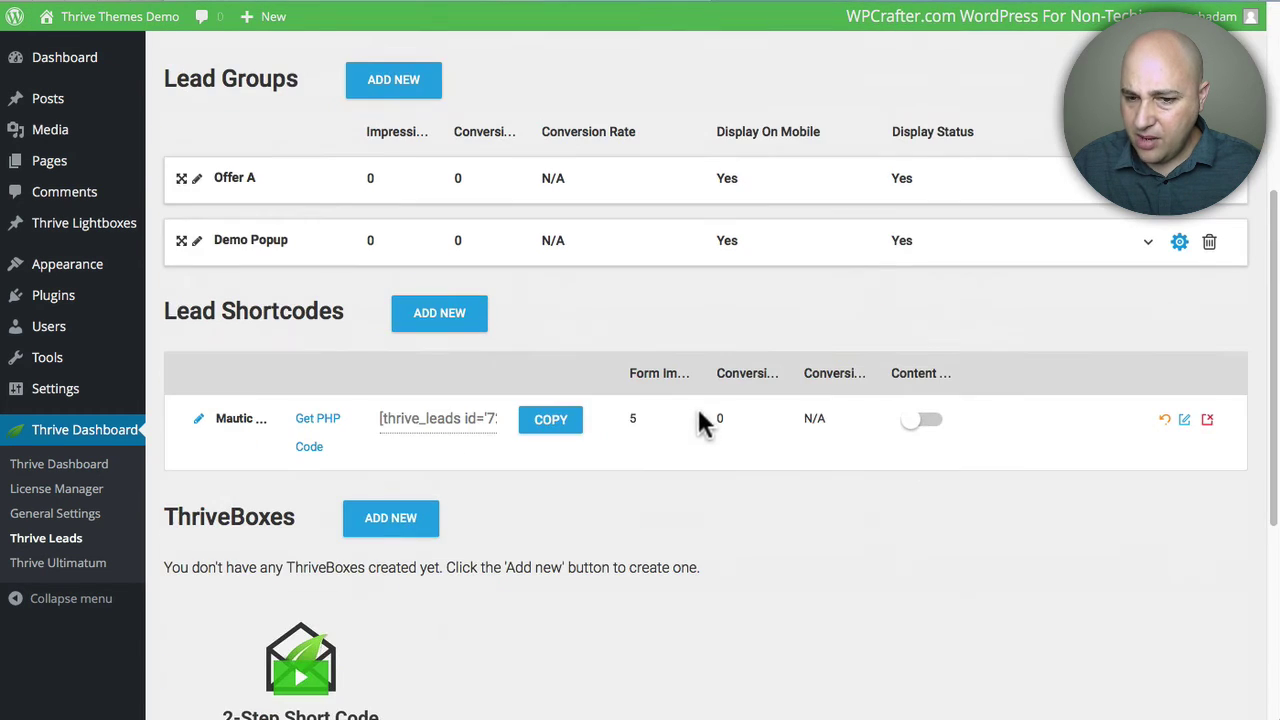
left_click(300, 250)
scroll(280, 251, "down", 6)
scroll(283, 248, "up", 3)
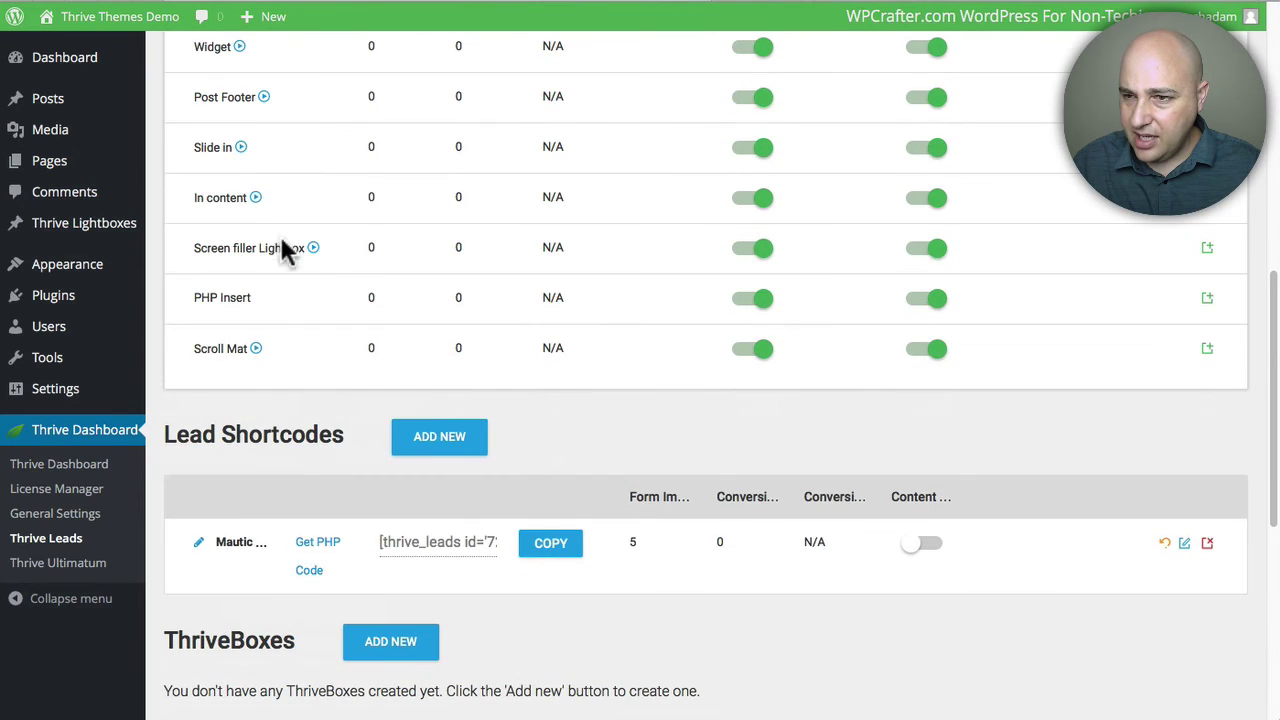
scroll(429, 329, "up", 4)
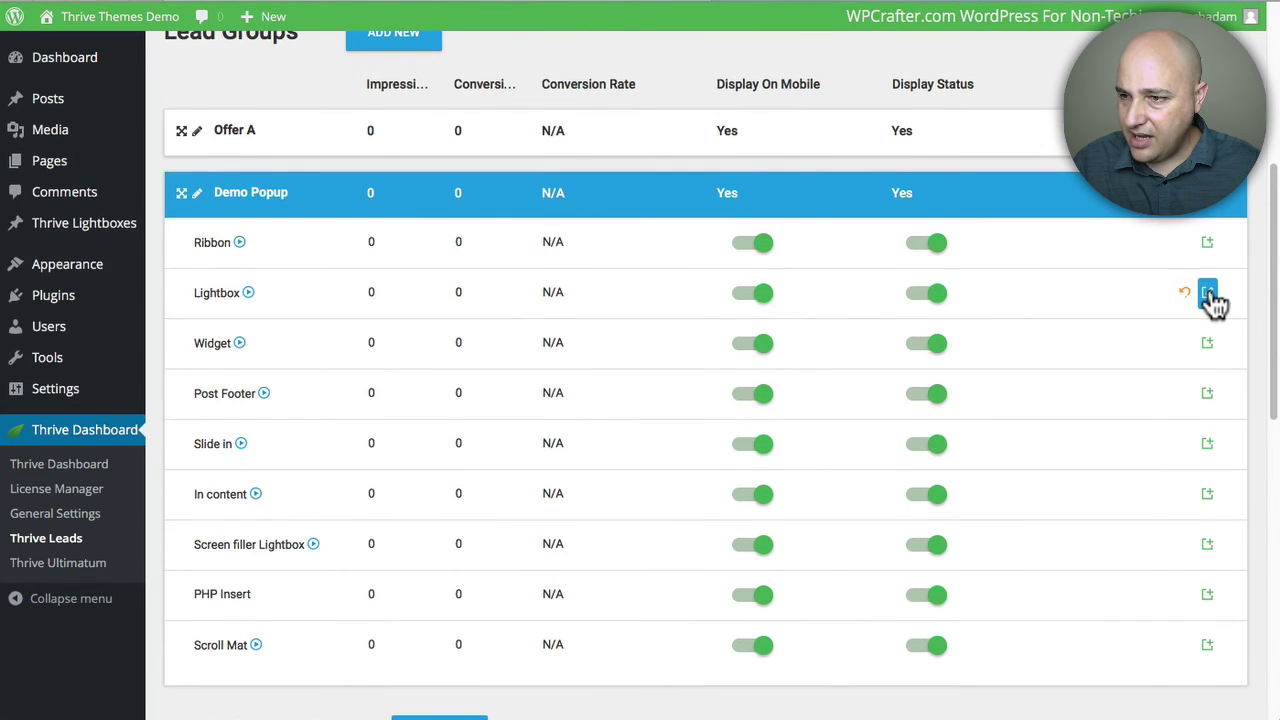
left_click(1208, 293)
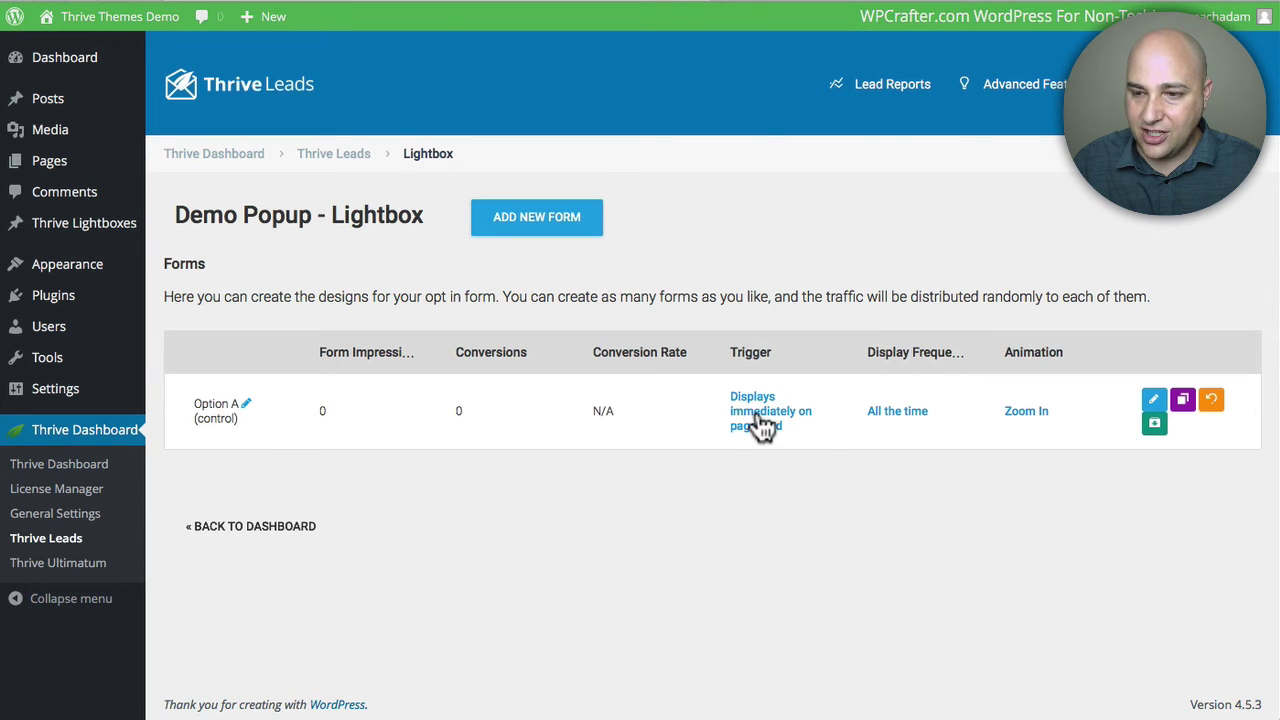
Step: Keep Option A's trigger as 'Show on page load' and save it
left_click(762, 412)
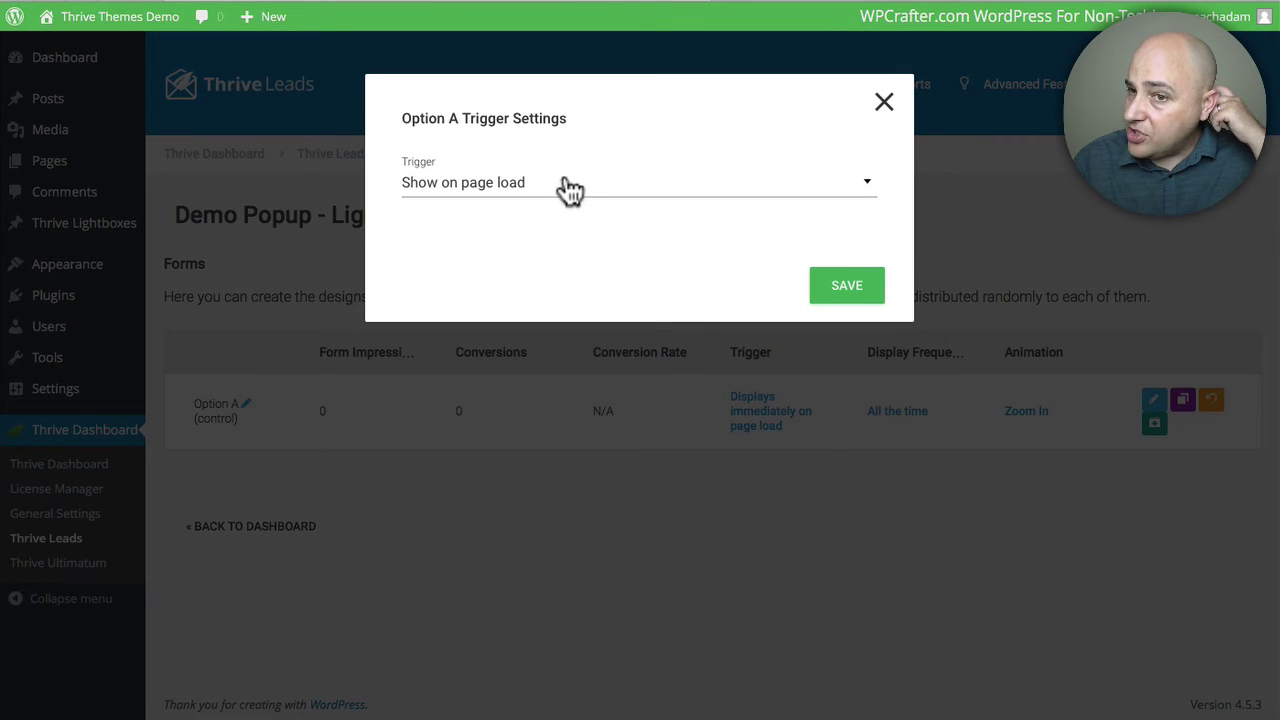
left_click(568, 186)
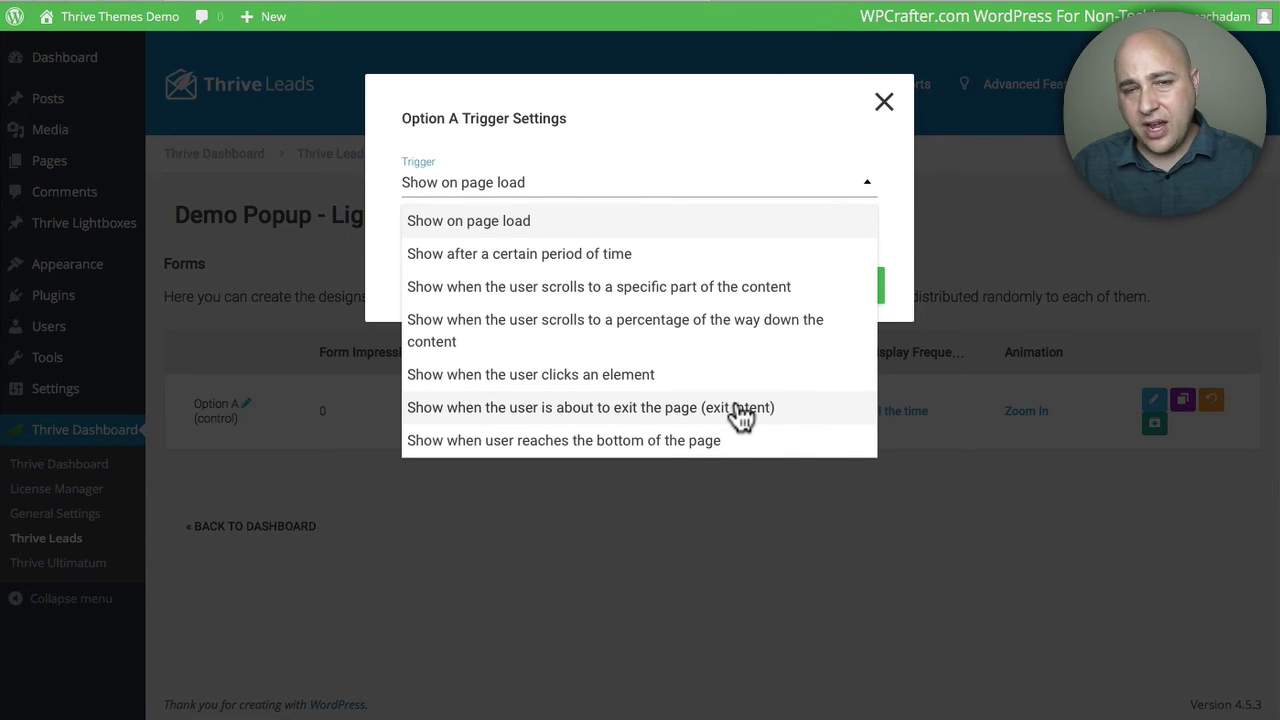
left_click(760, 155)
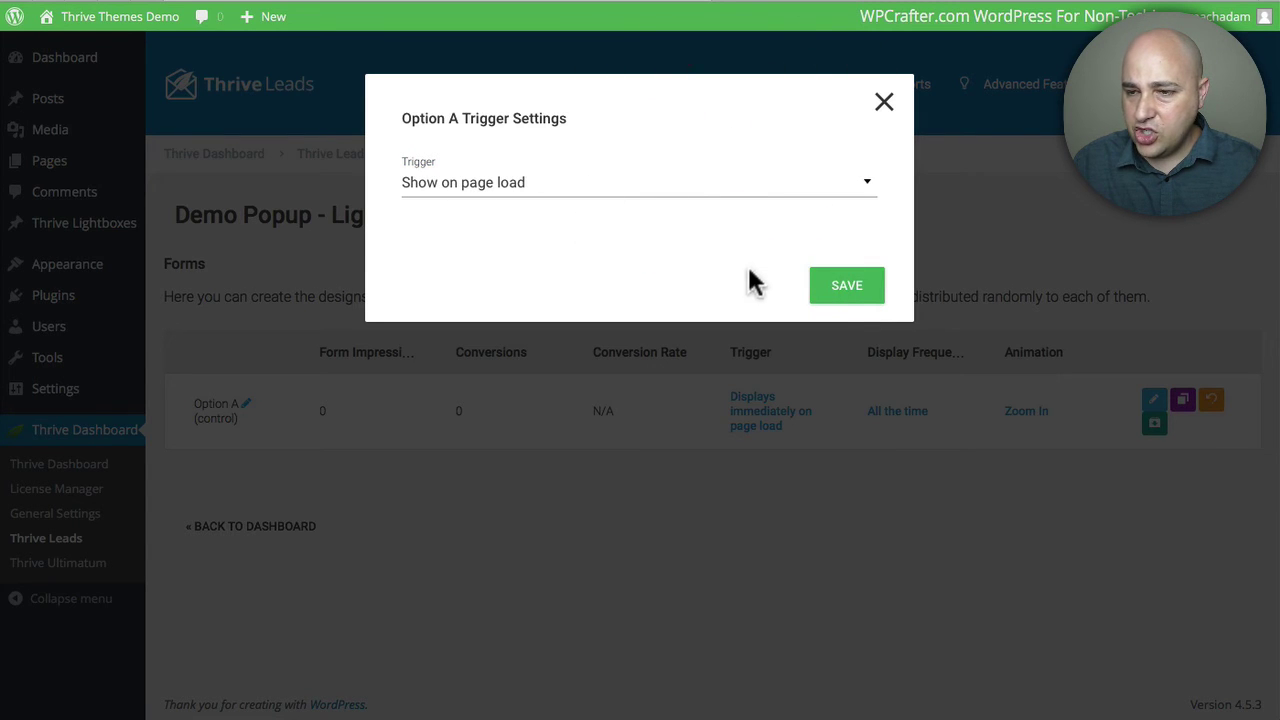
left_click(841, 293)
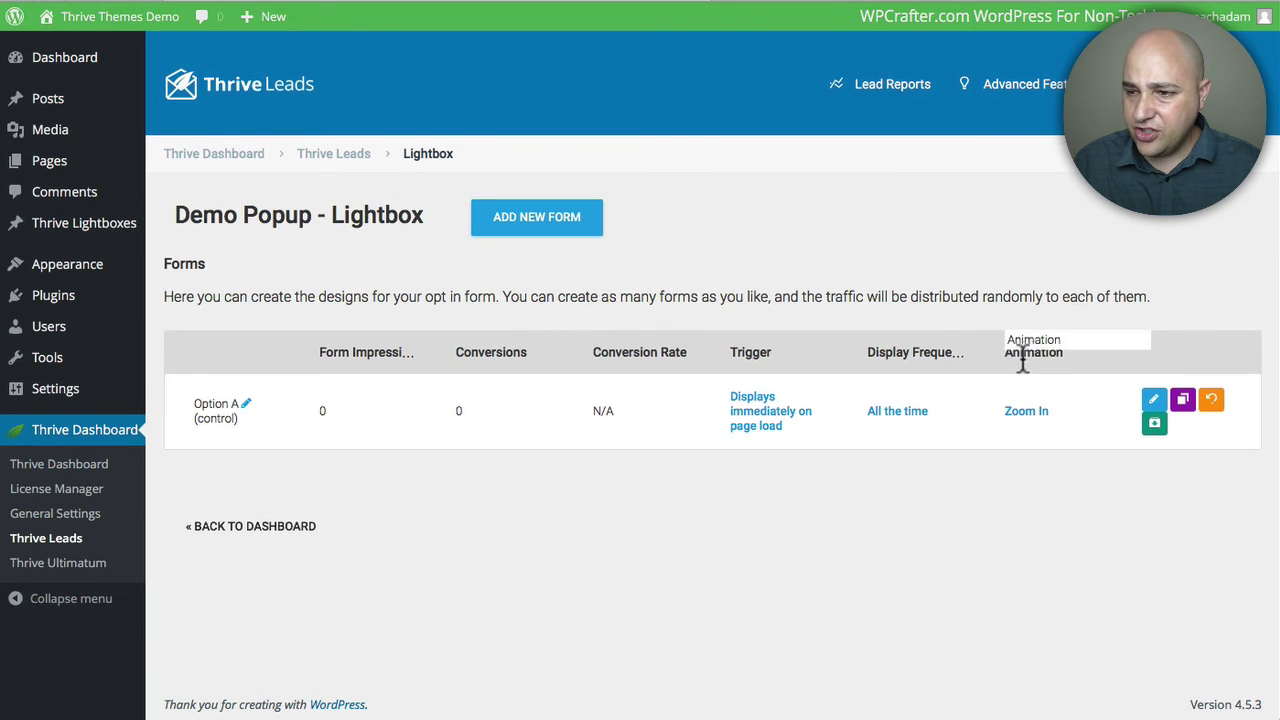
Step: Change Option A's animation from Zoom In to 3D Flip (Horizontal) and save
left_click(1027, 415)
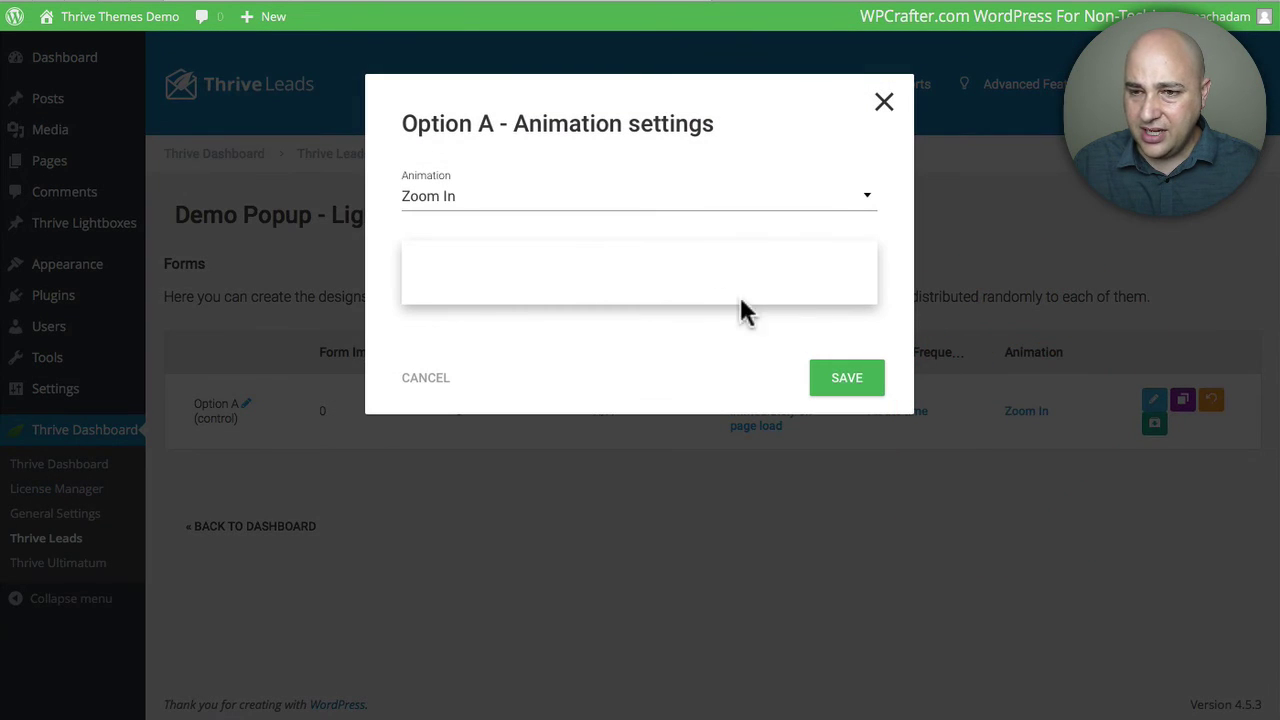
left_click(872, 200)
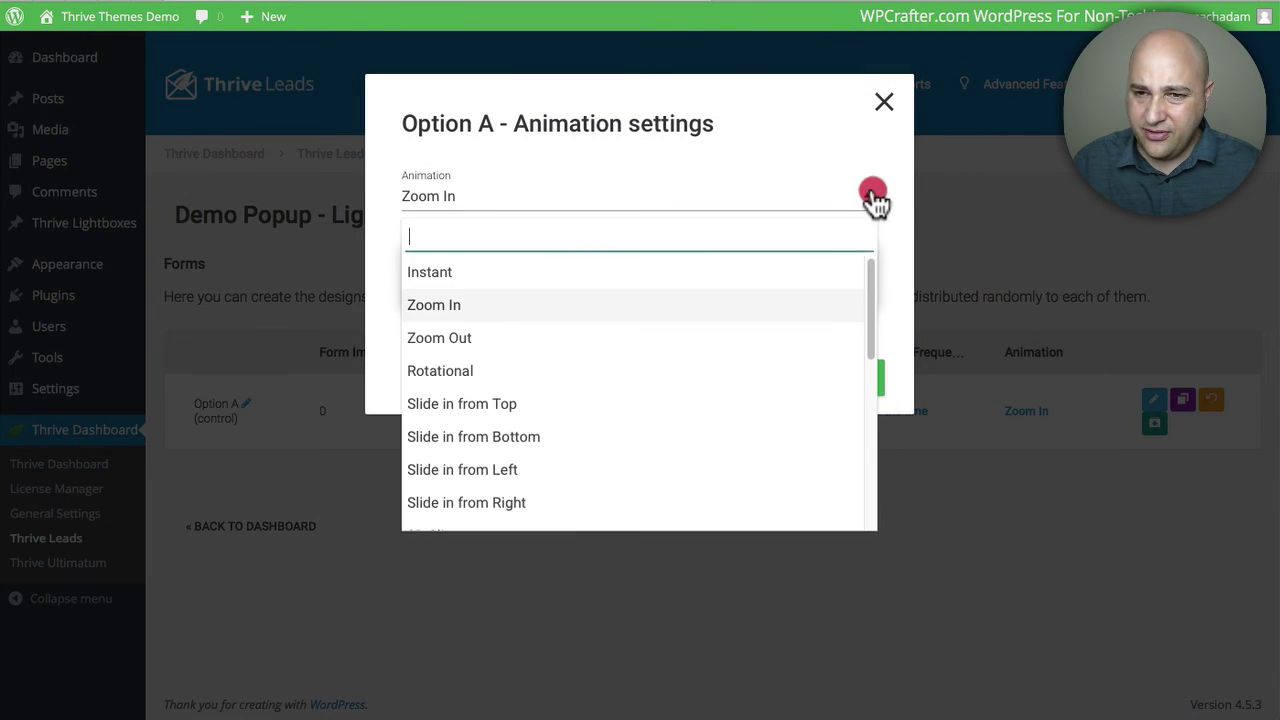
scroll(586, 350, "down", 5)
scroll(523, 402, "up", 1)
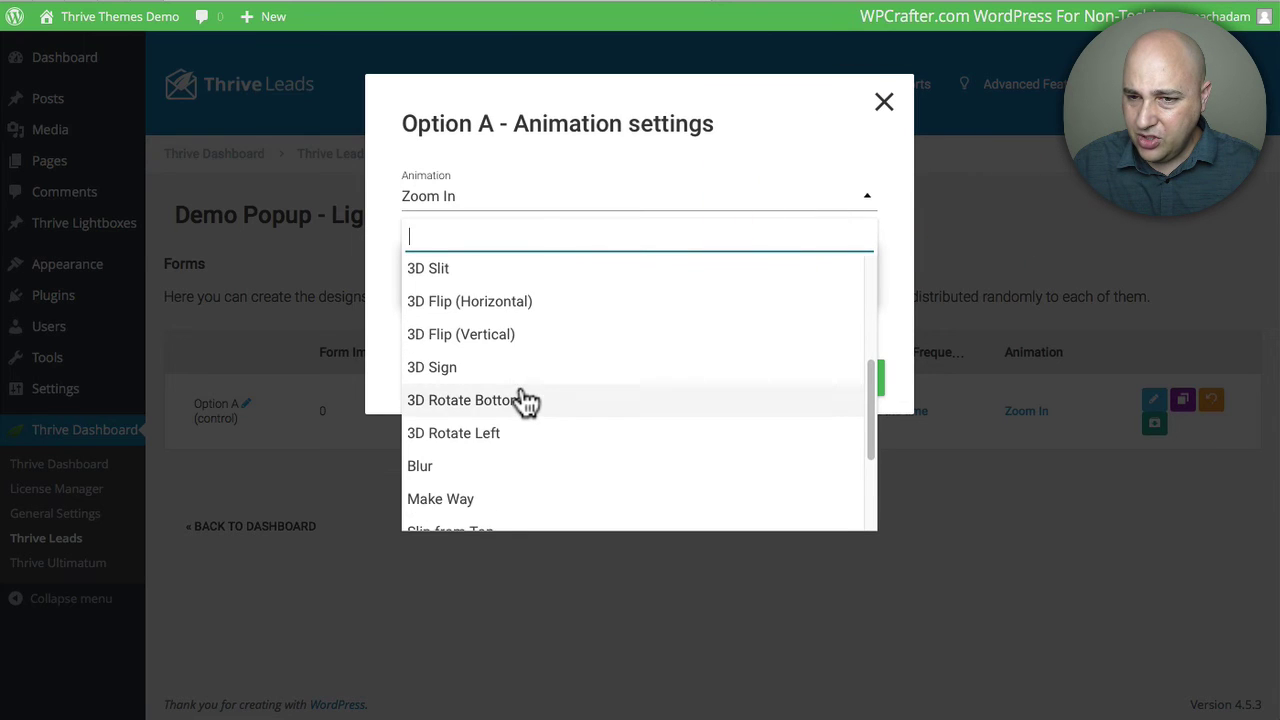
scroll(491, 343, "up", 2)
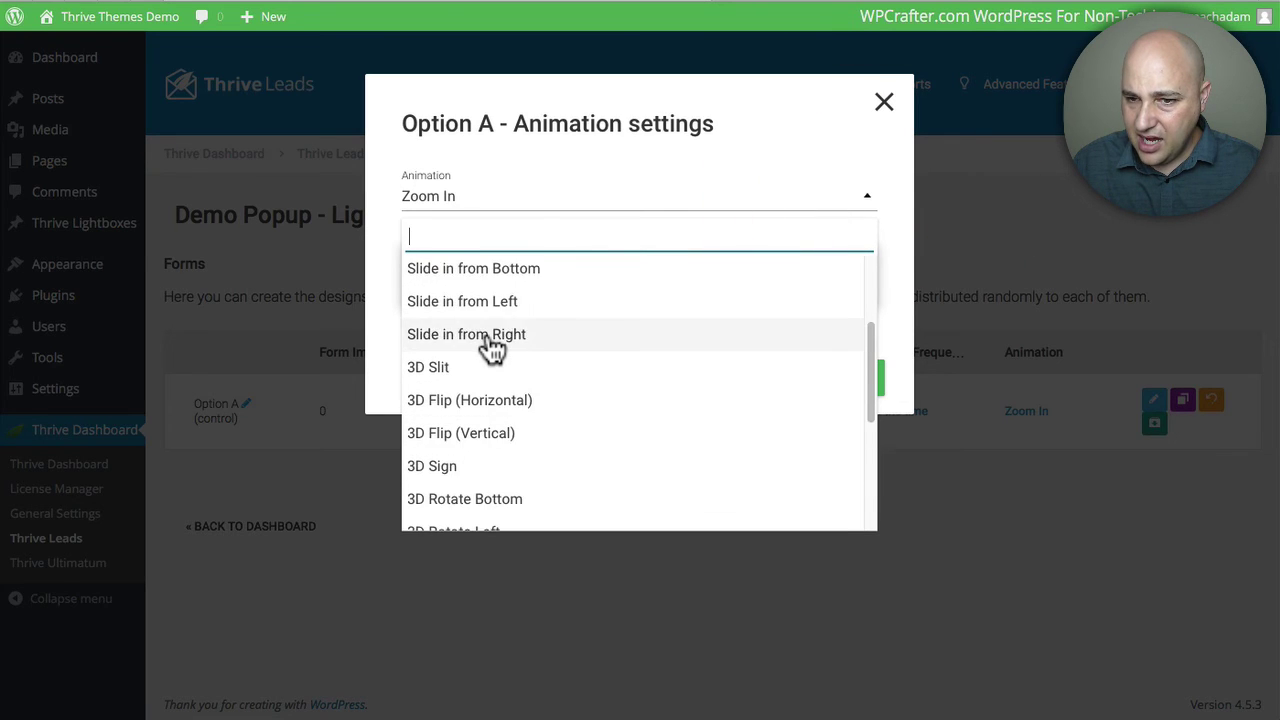
scroll(493, 350, "down", 2)
scroll(493, 350, "down", 3)
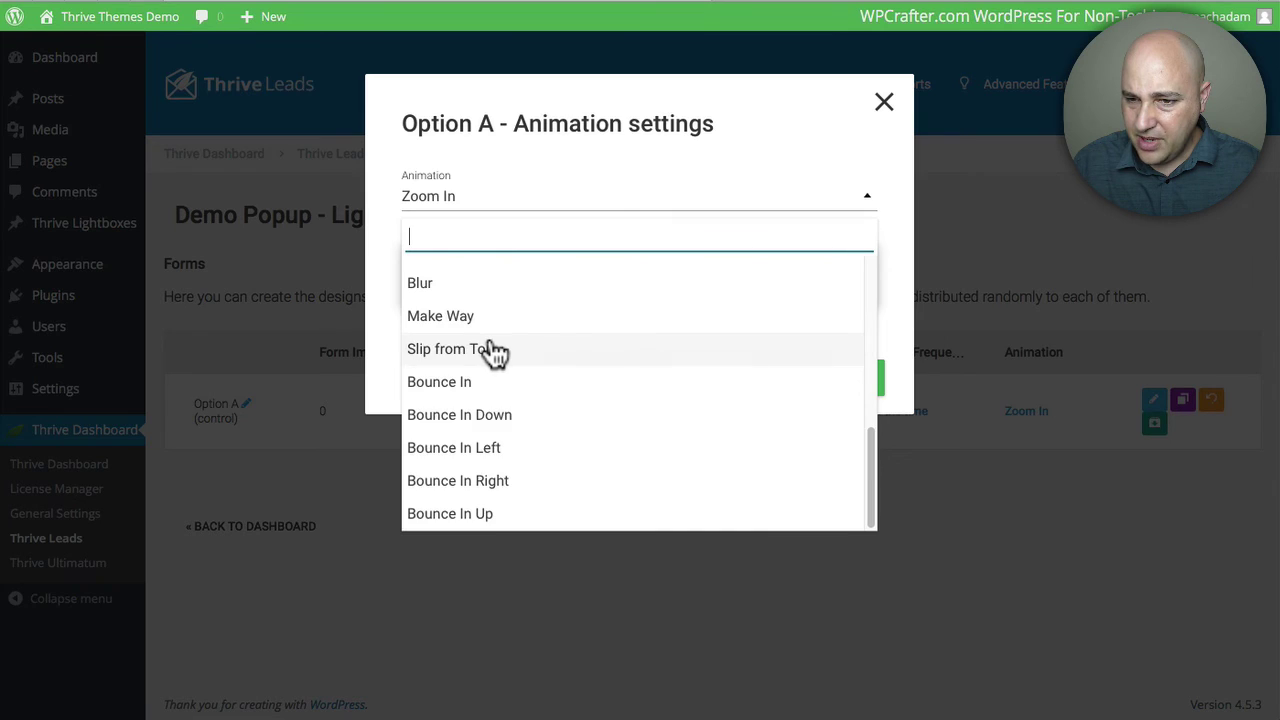
scroll(493, 352, "up", 3)
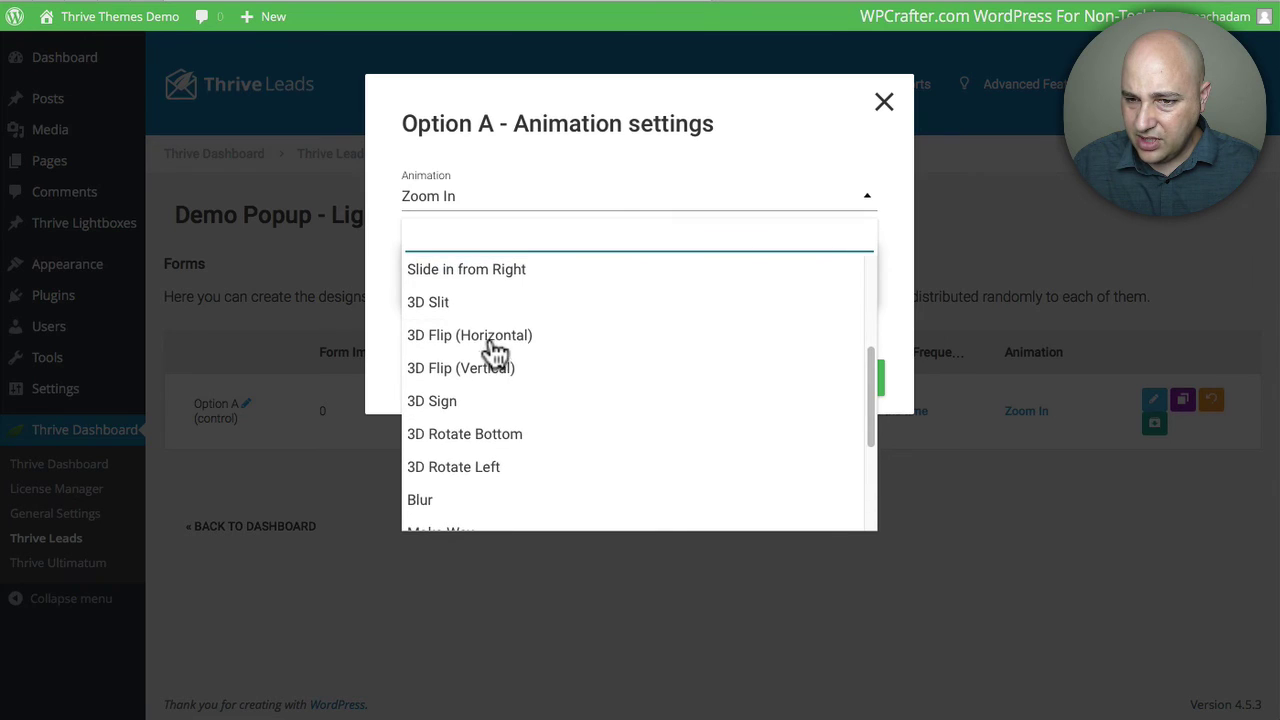
left_click(440, 340)
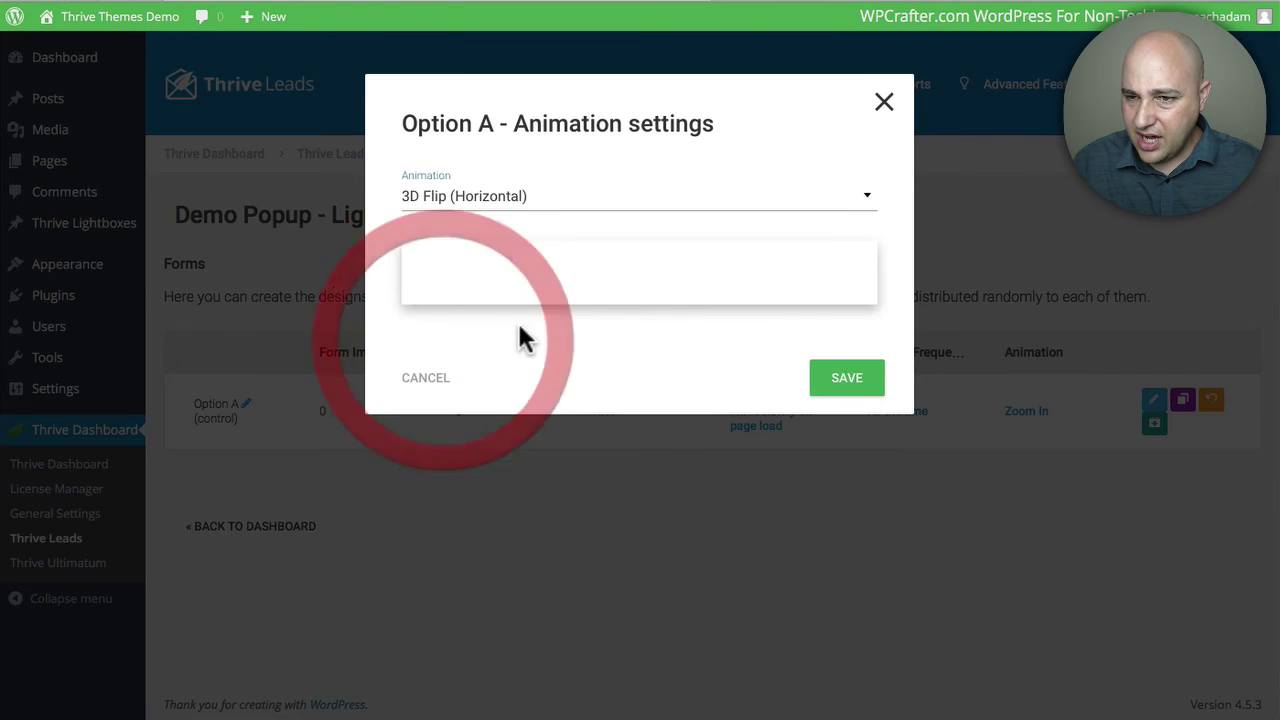
left_click(860, 390)
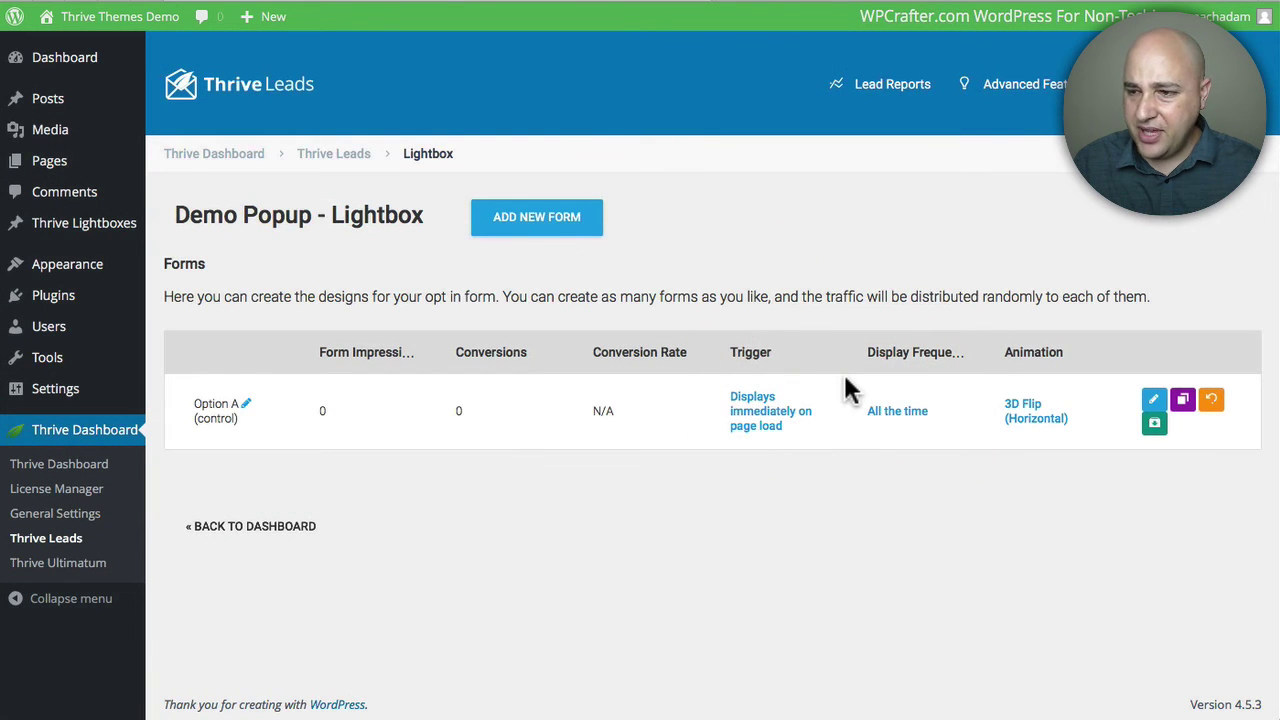
Step: Open the live WordPress site so the lightbox opt-in appears
left_click(911, 495)
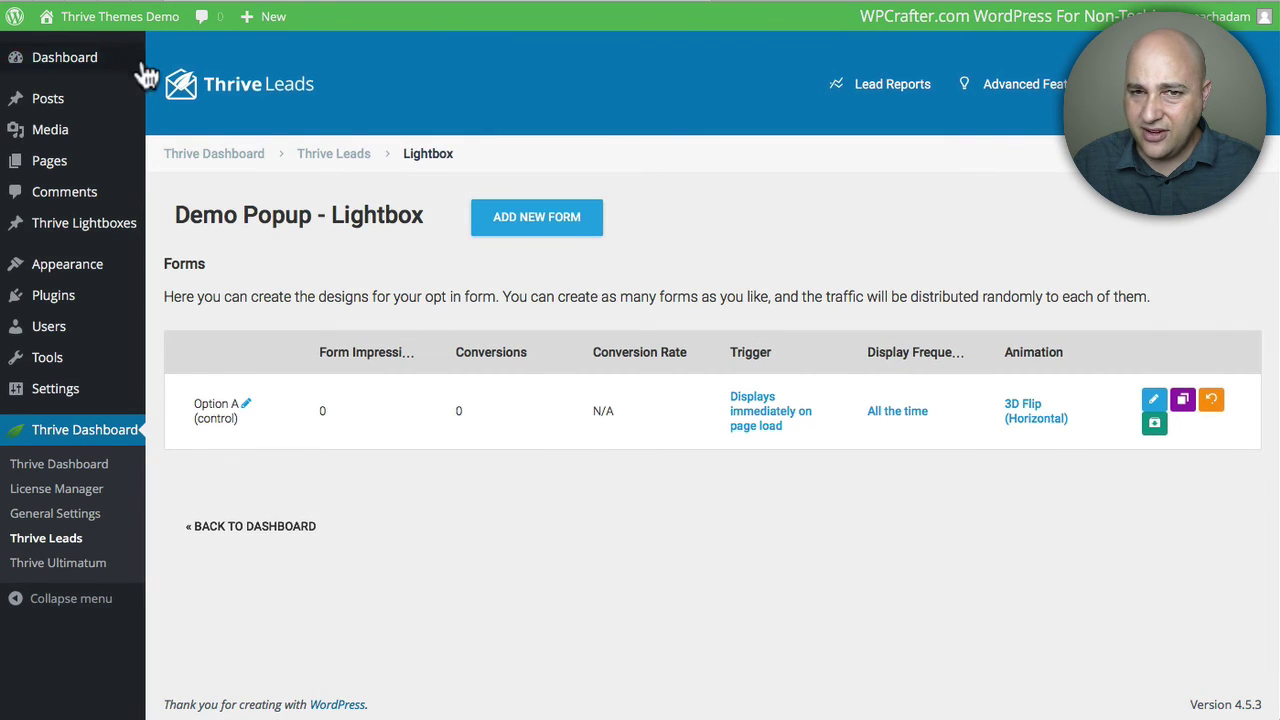
mouse_move(75, 16)
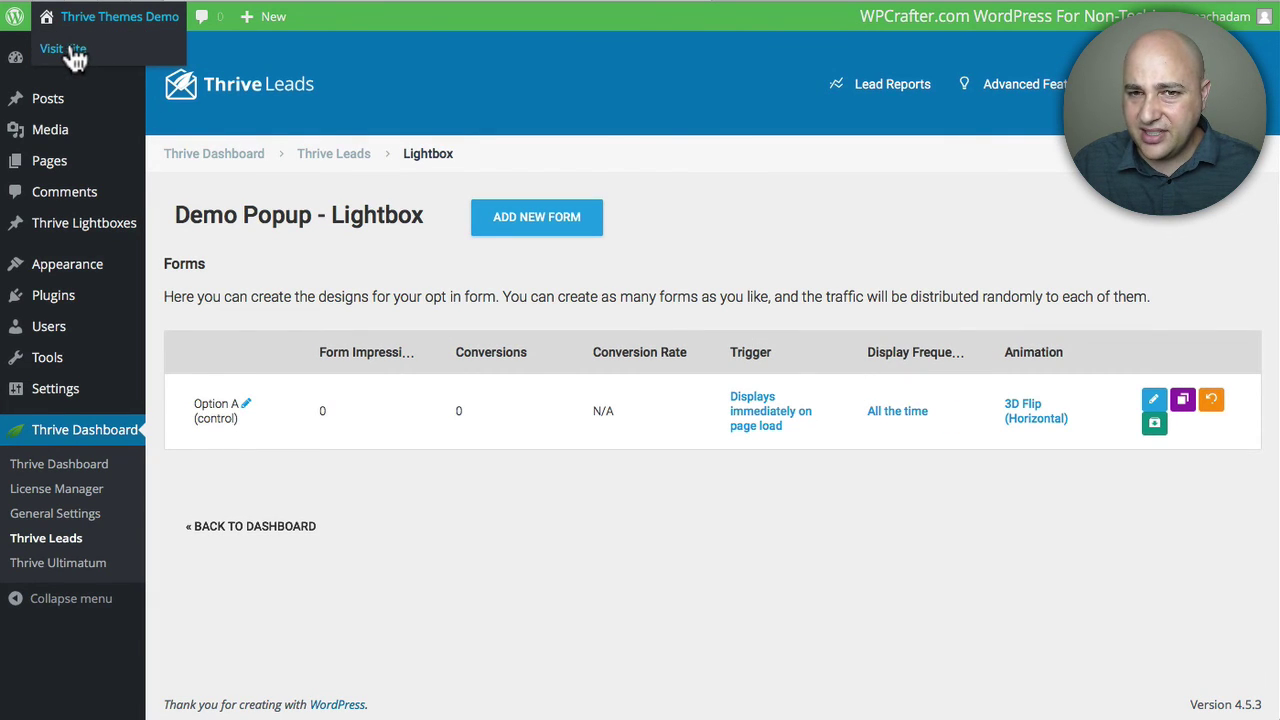
left_click(70, 50)
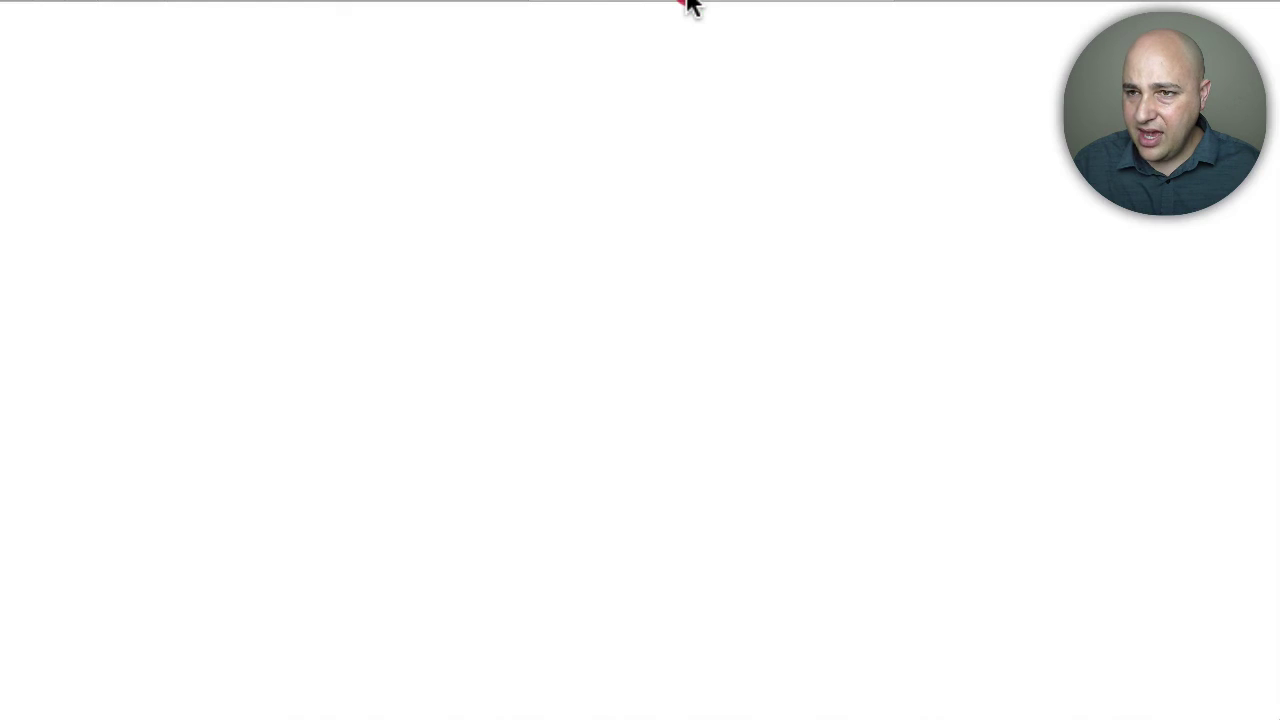
left_click(686, 2)
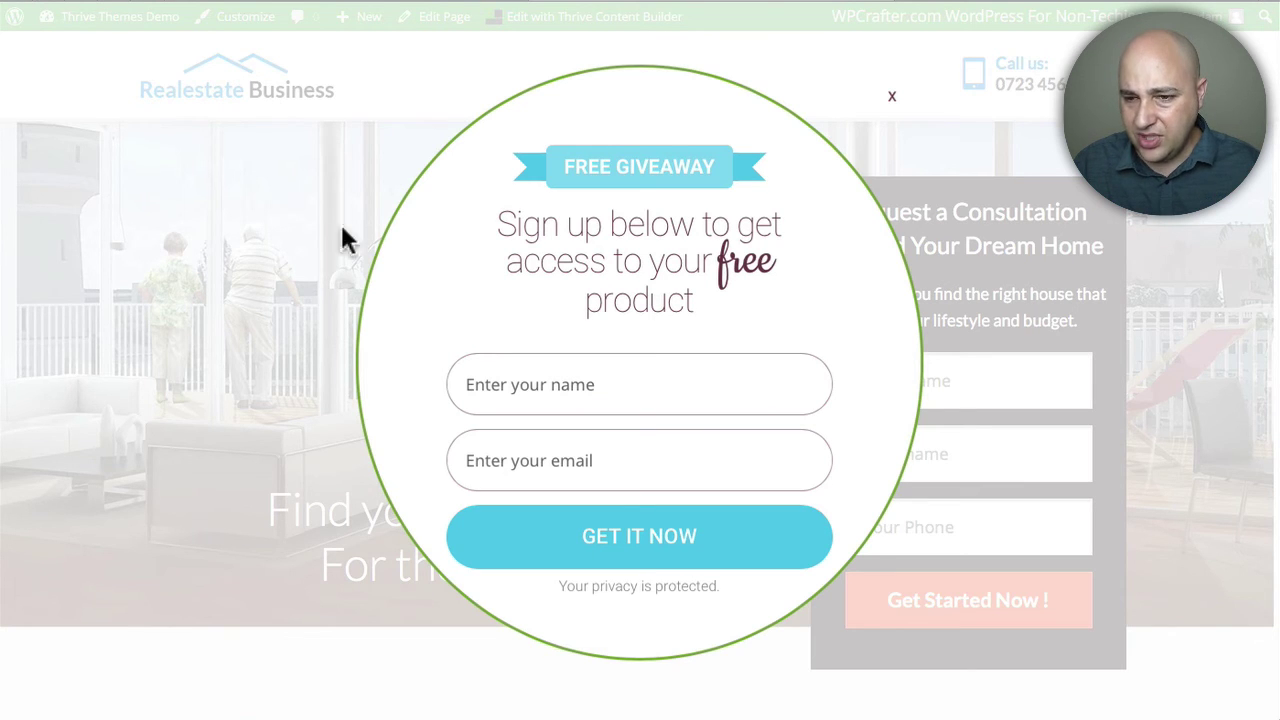
Step: Submit a test signup with a name and email address, then close the popup
left_click(612, 373)
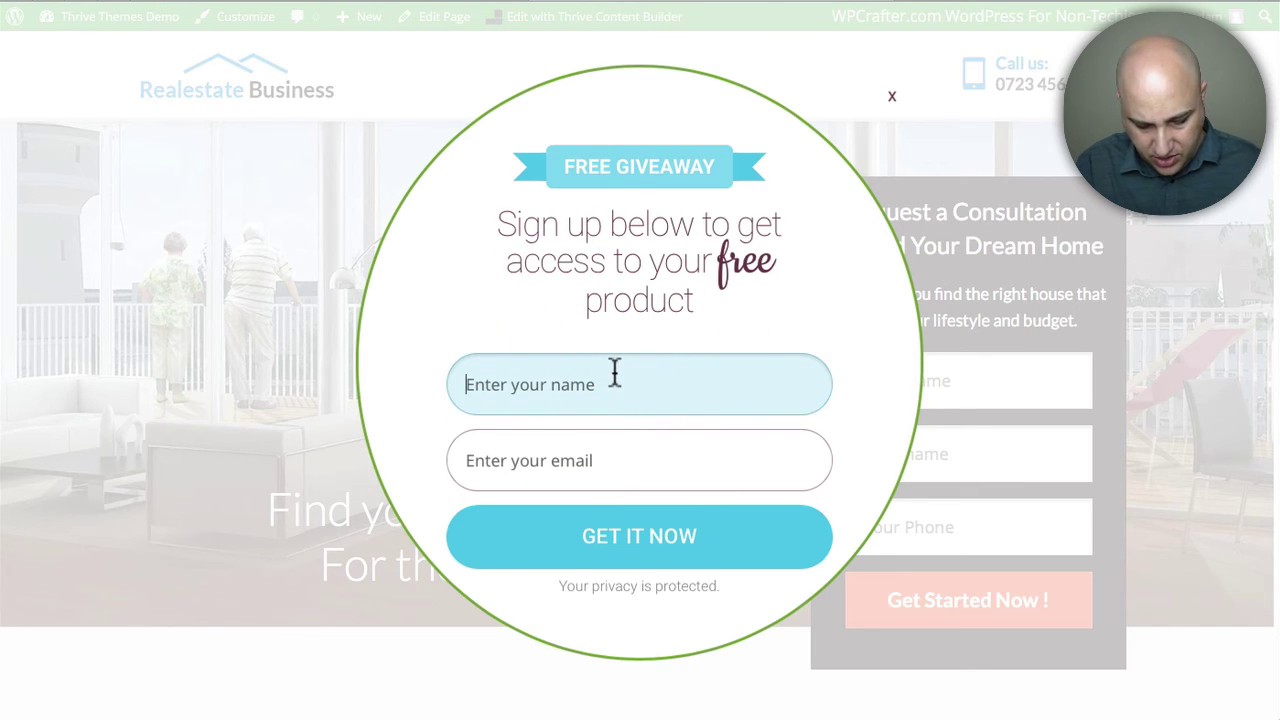
type("Adam")
left_click(530, 460)
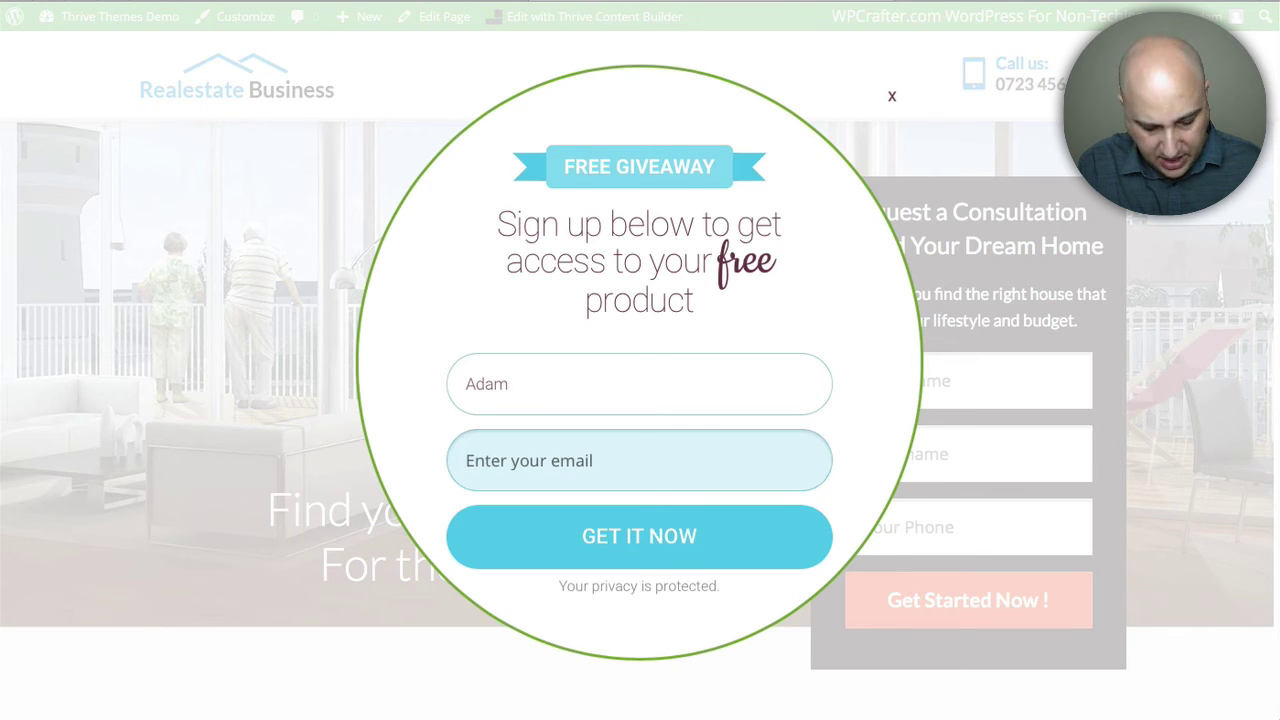
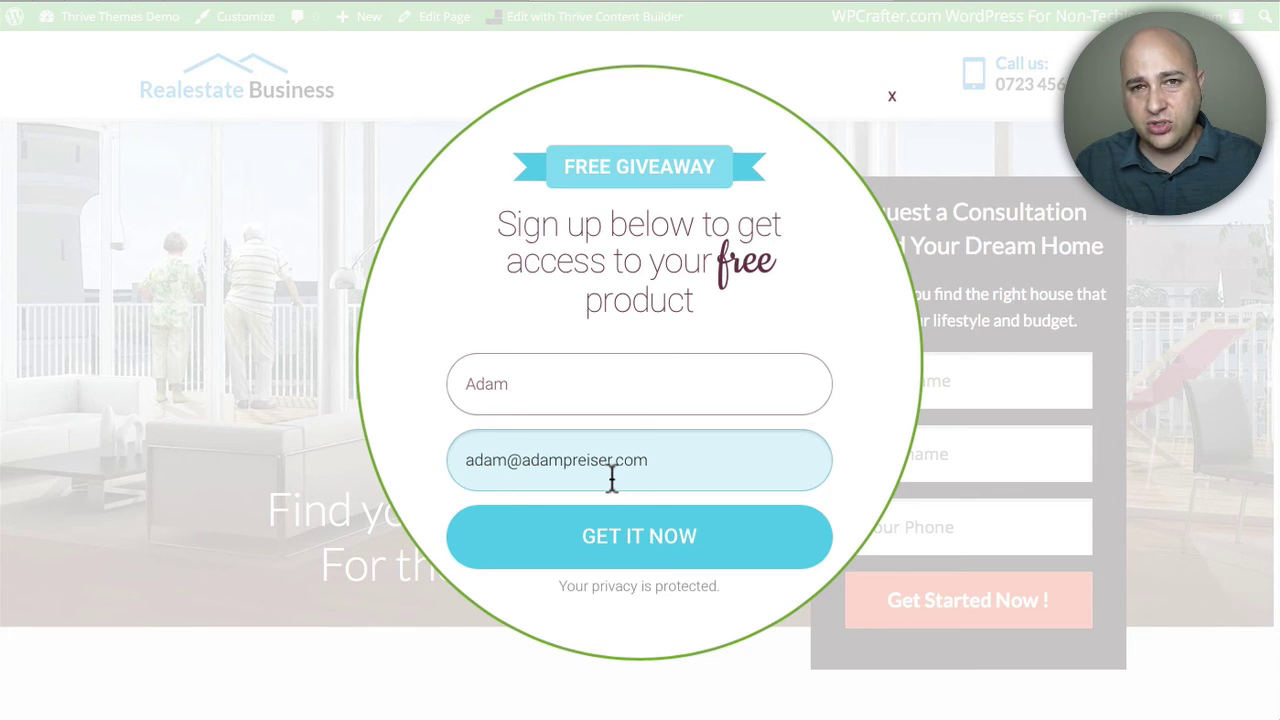
left_click(650, 548)
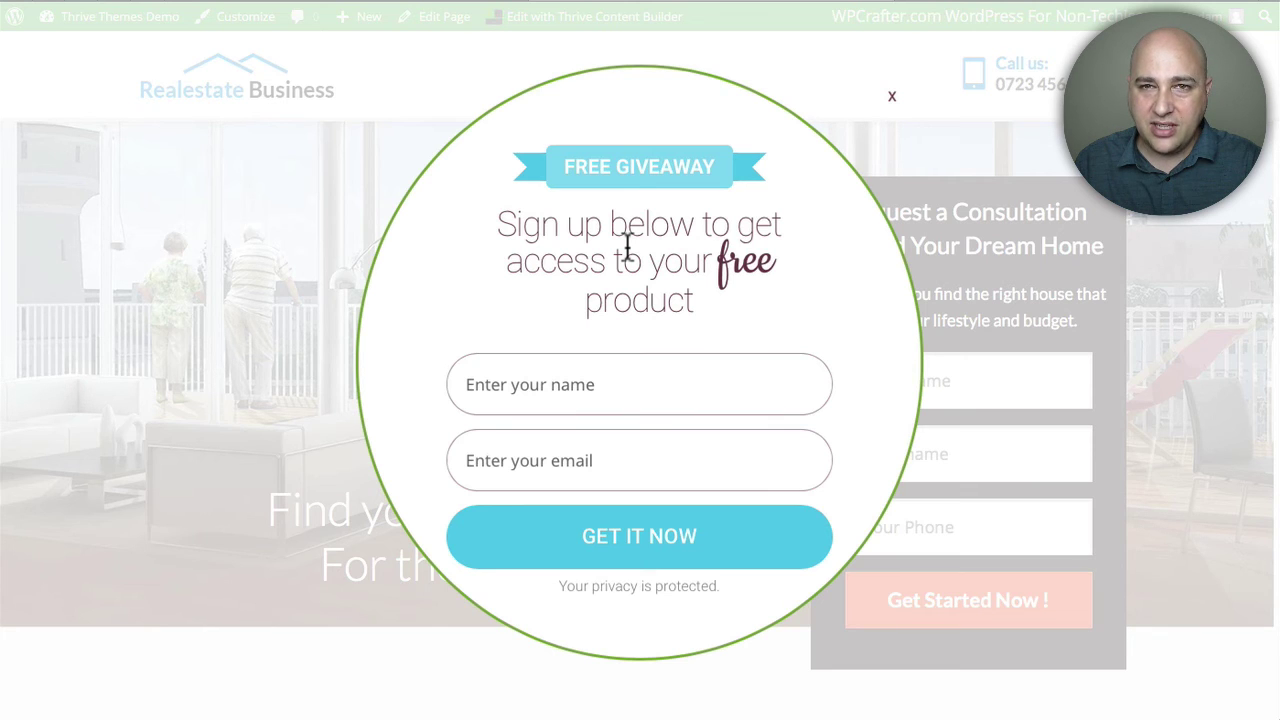
left_click(891, 98)
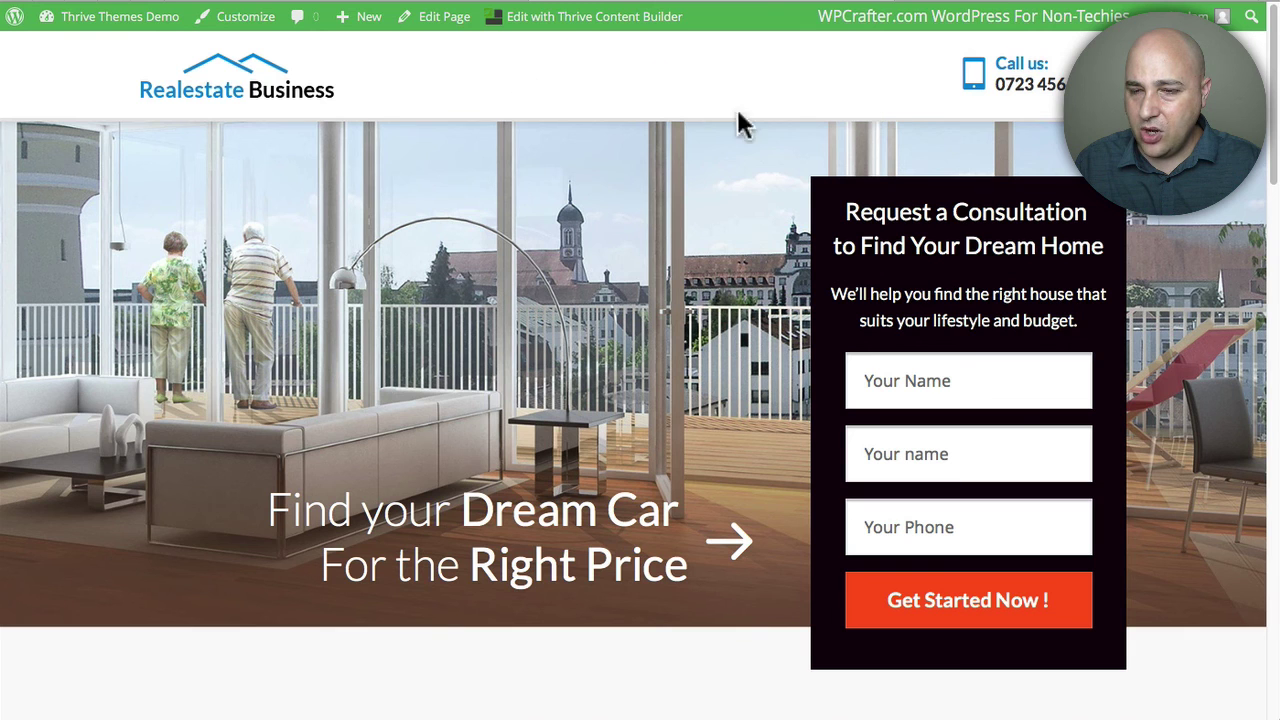
Step: Check the new contact in Mautic Contacts and the Website Visitors count of 1
left_click(1036, 2)
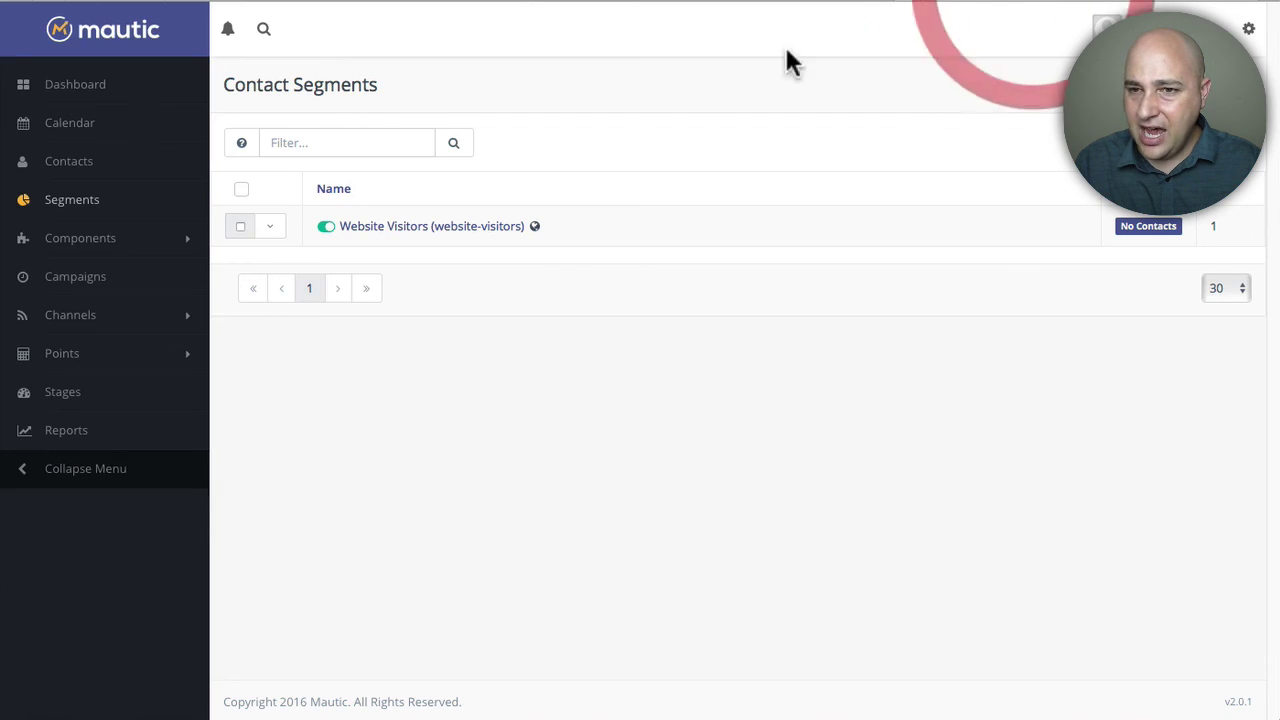
left_click(68, 170)
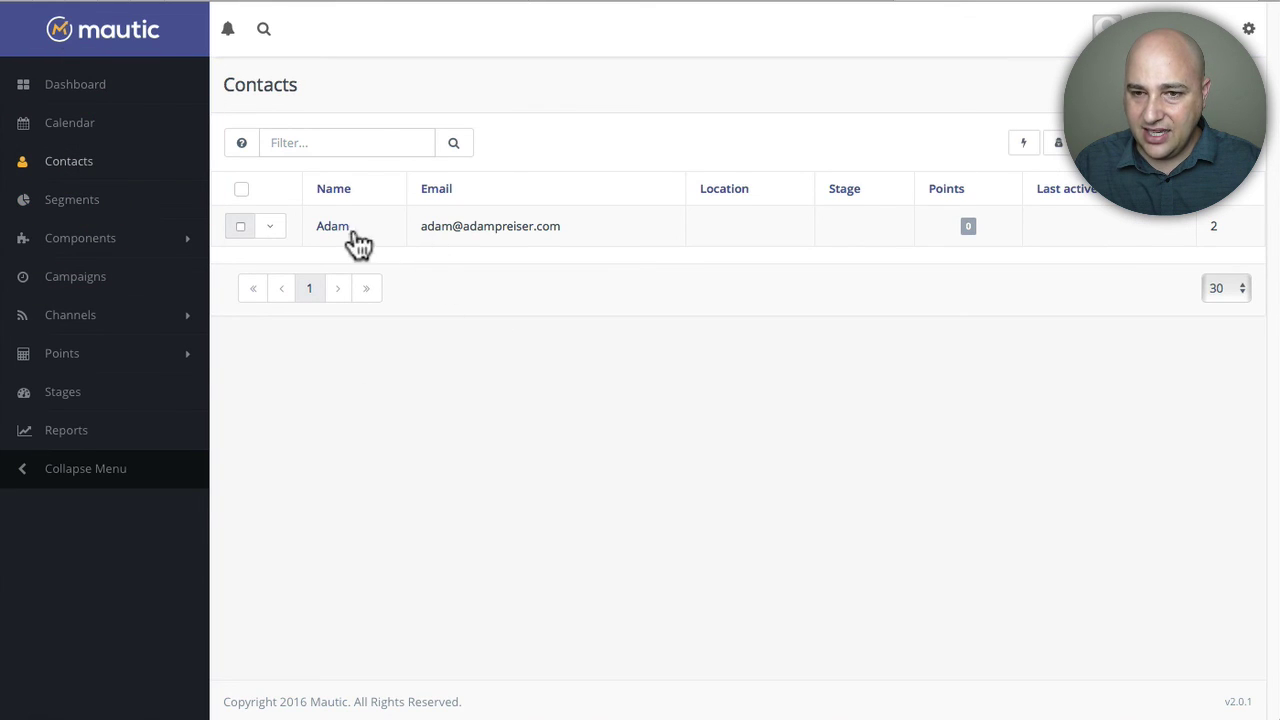
left_click_drag(566, 226, 409, 257)
left_click(409, 257)
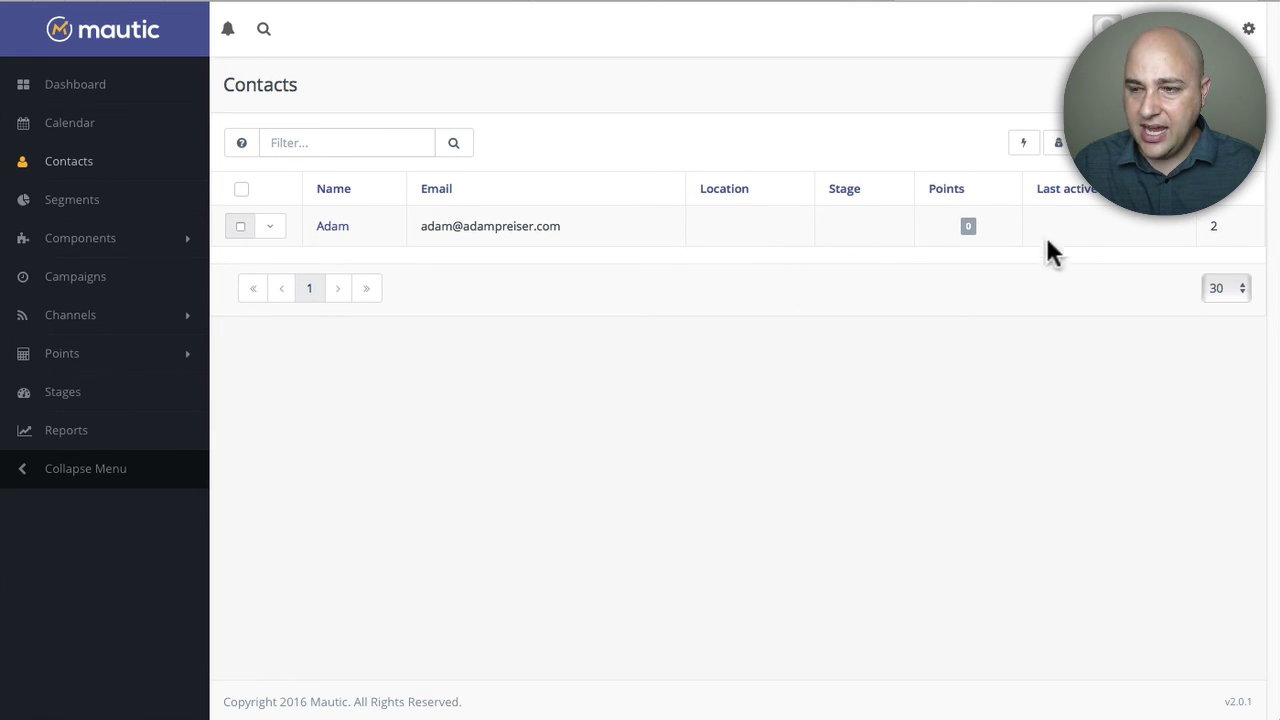
left_click(63, 205)
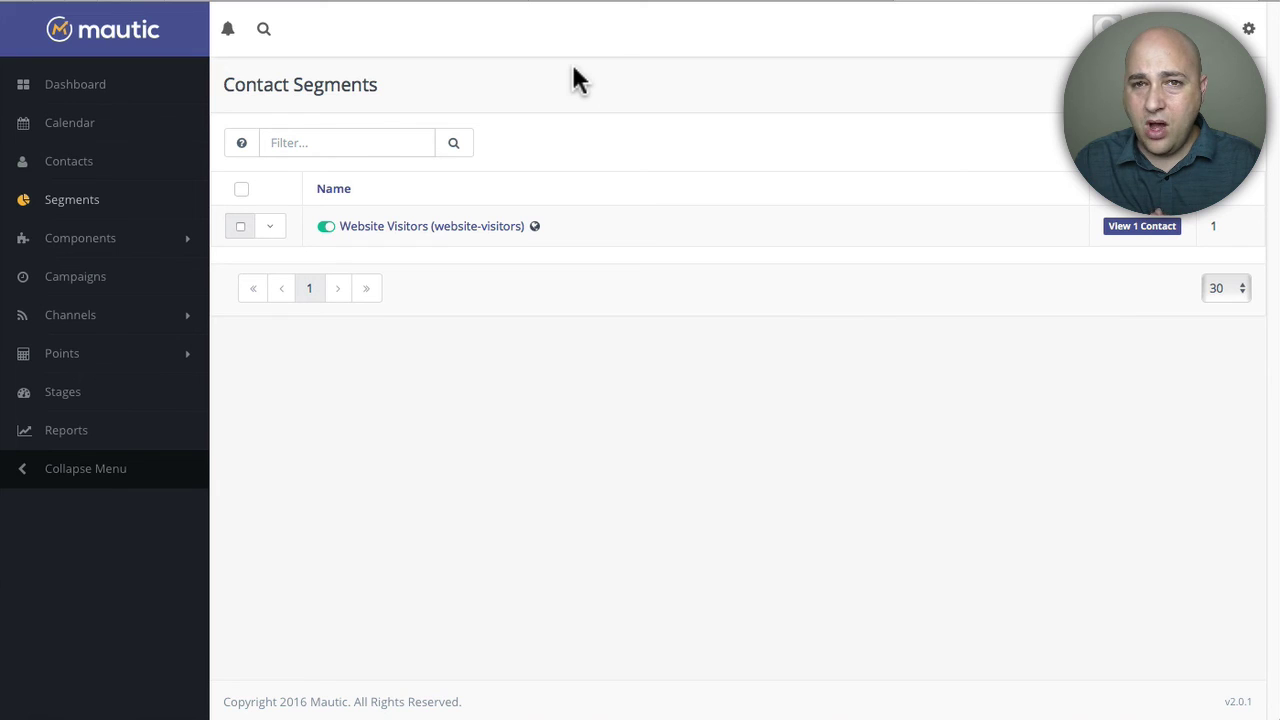
left_click(421, 3)
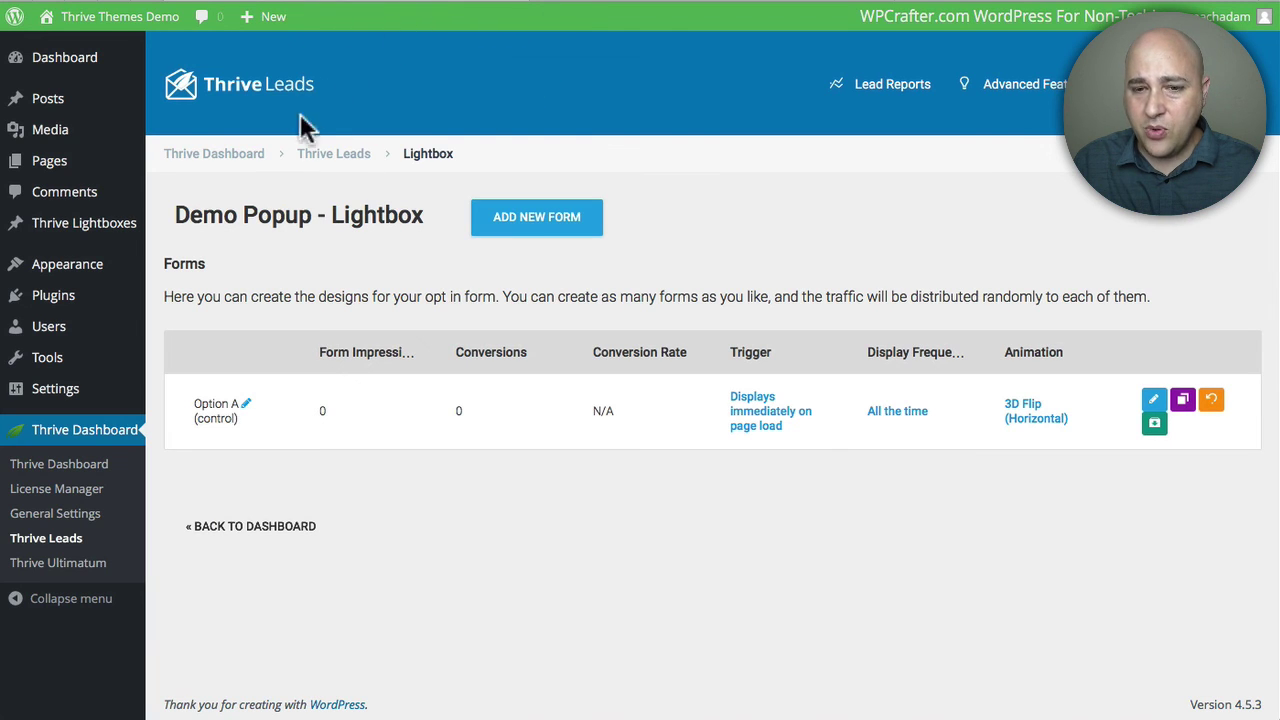
Step: From the Thrive Leads dashboard, create a Scroll Mat form named 'A' under Demo Popup
left_click(335, 155)
scroll(323, 309, "down", 5)
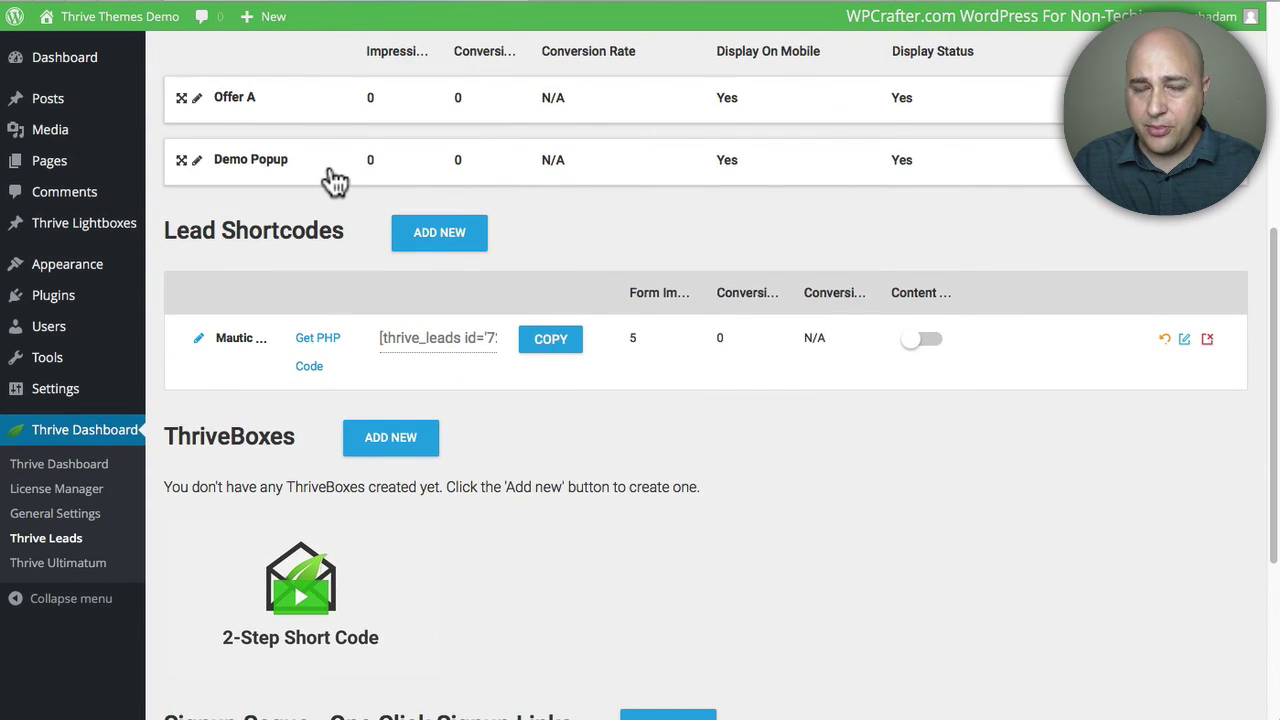
left_click(333, 174)
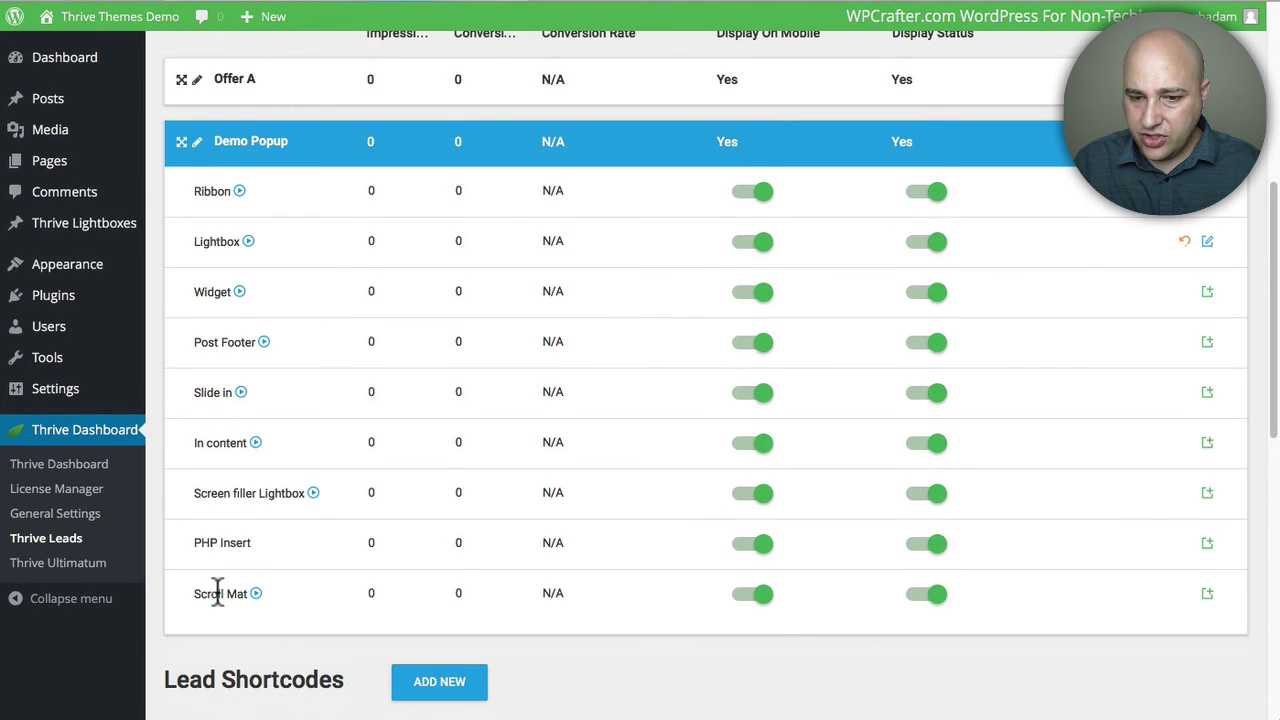
left_click(1207, 594)
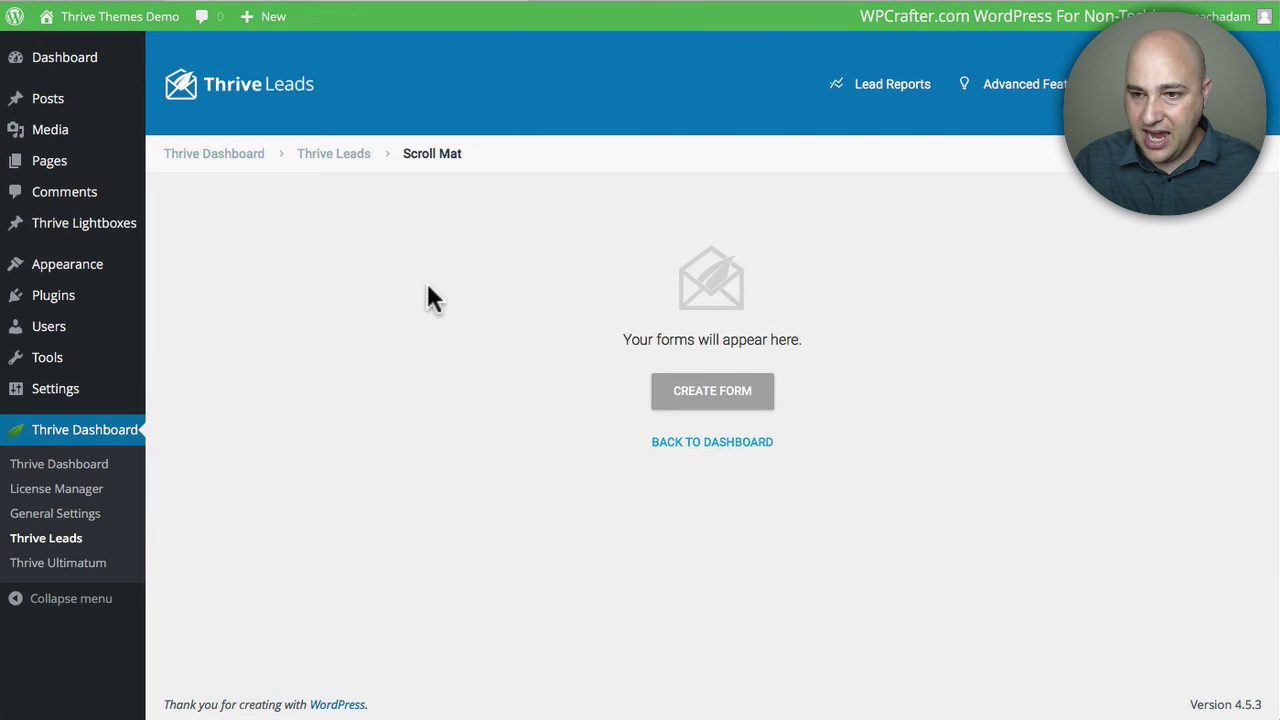
left_click(722, 391)
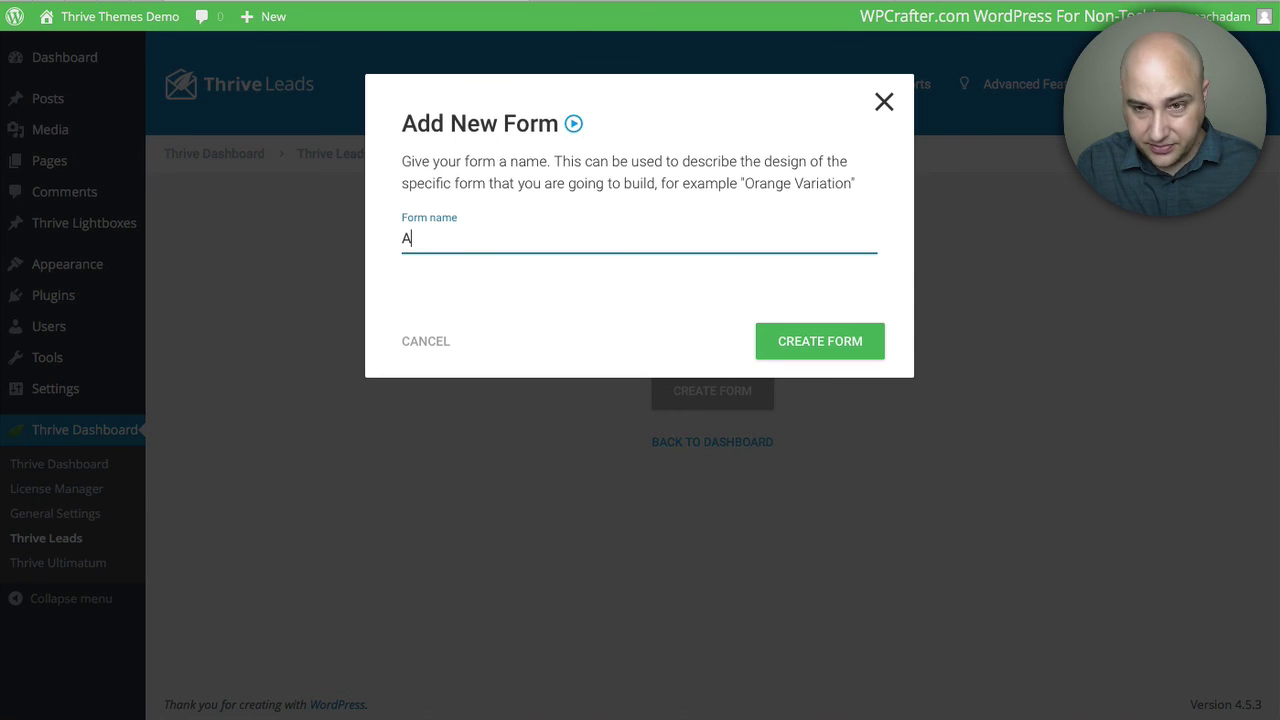
left_click(821, 341)
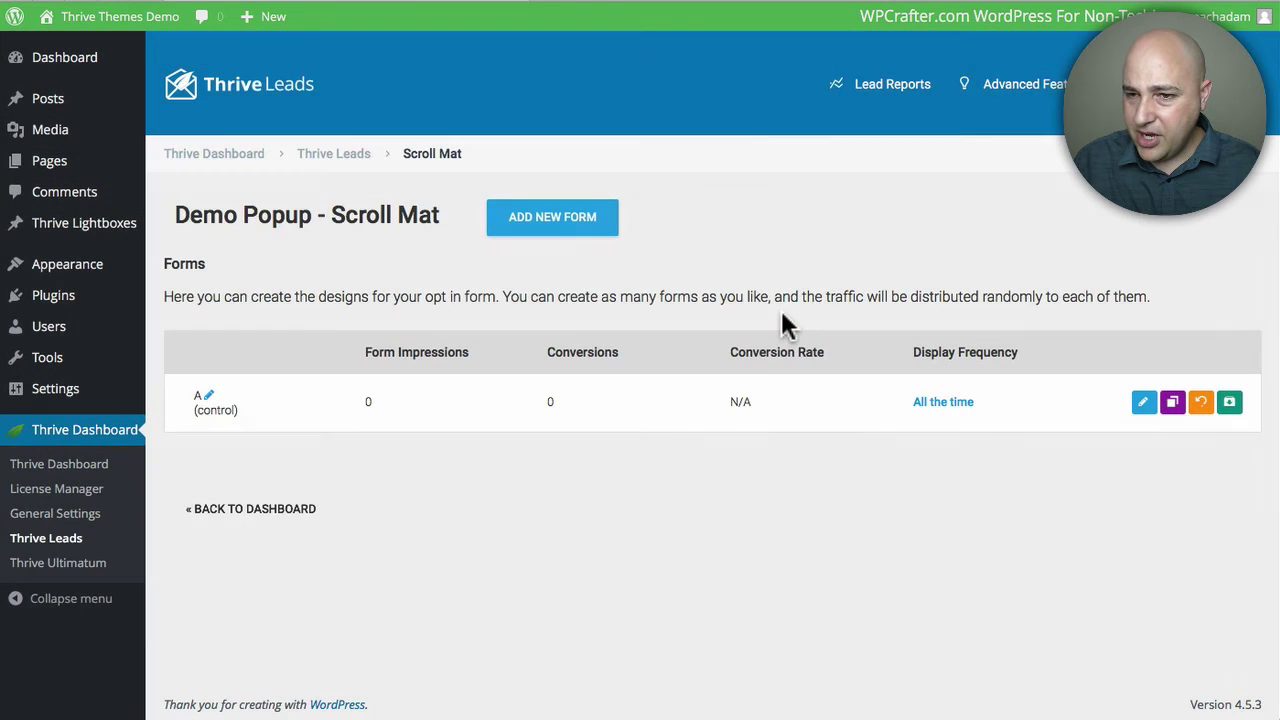
Step: Download the cloud template Scroll Mat set 060 and load it as form A's design
left_click(1143, 401)
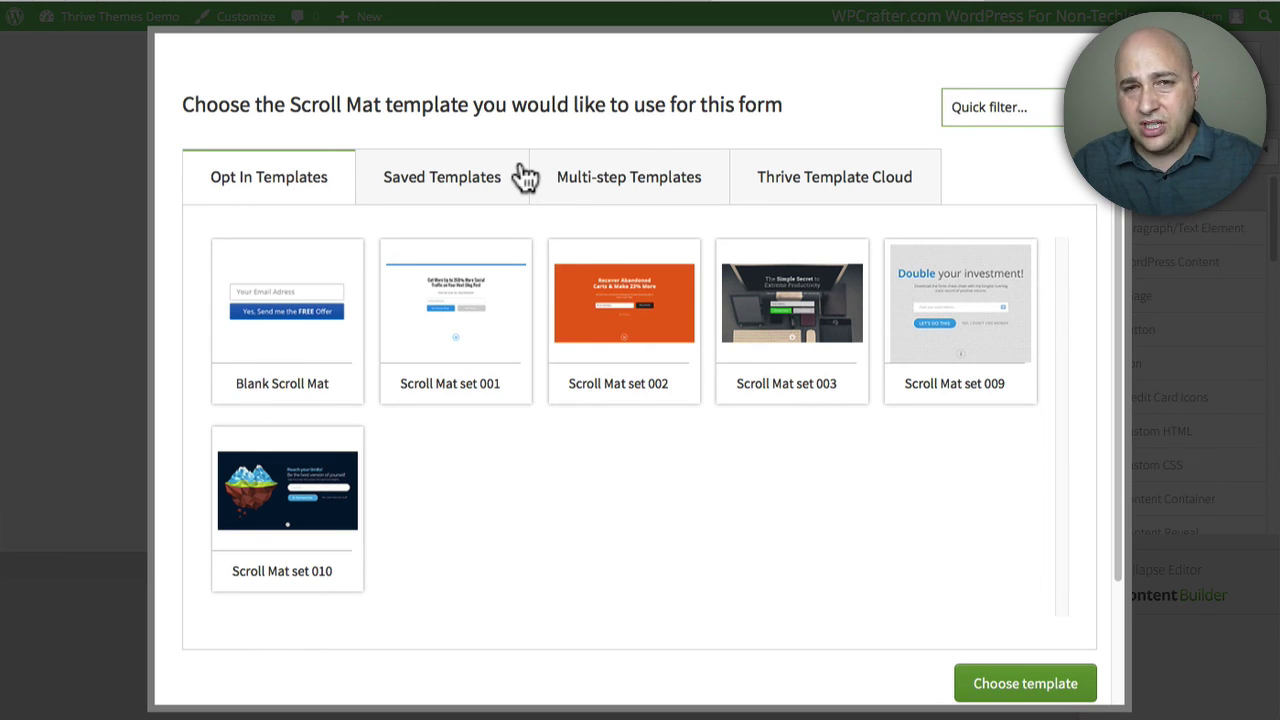
left_click(822, 178)
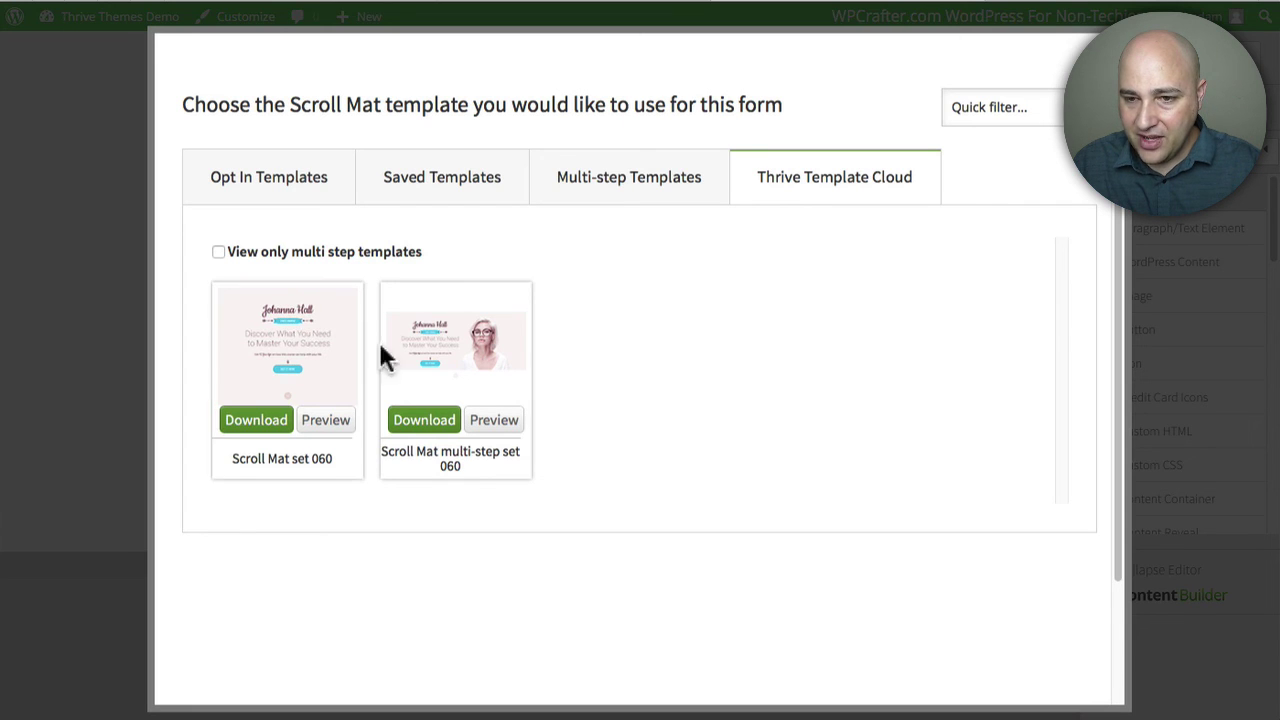
left_click(240, 426)
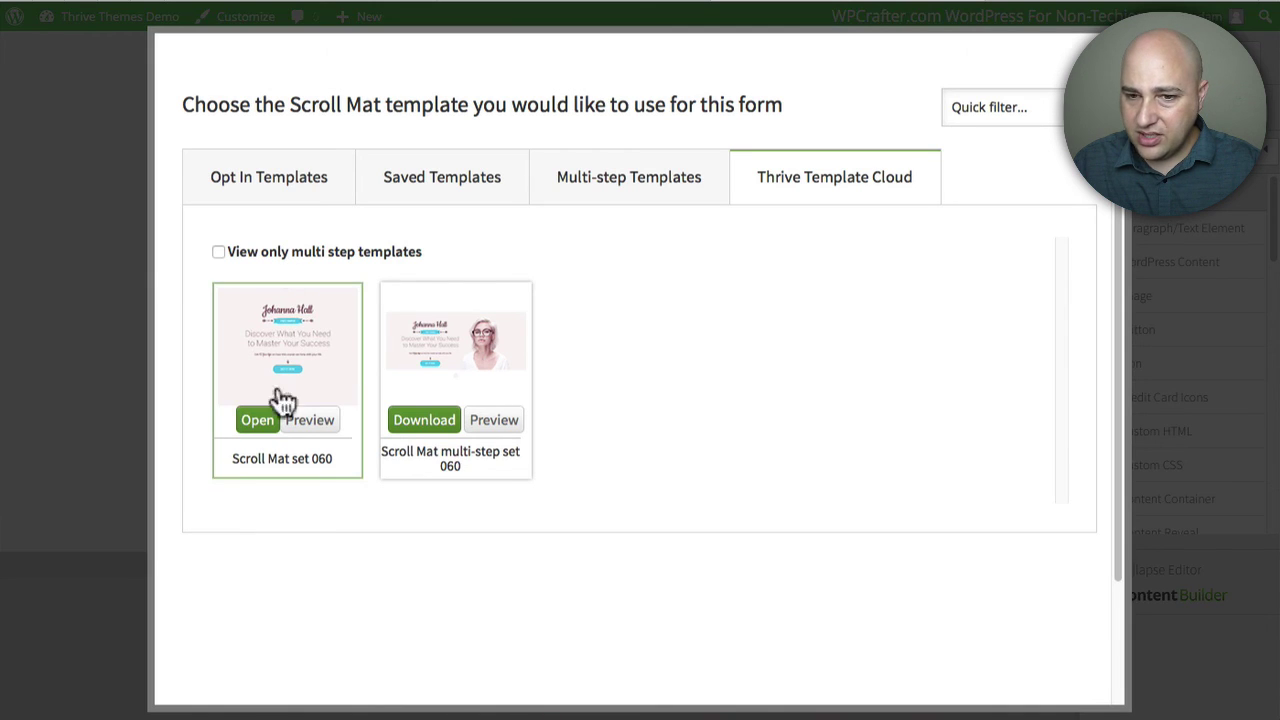
left_click(257, 422)
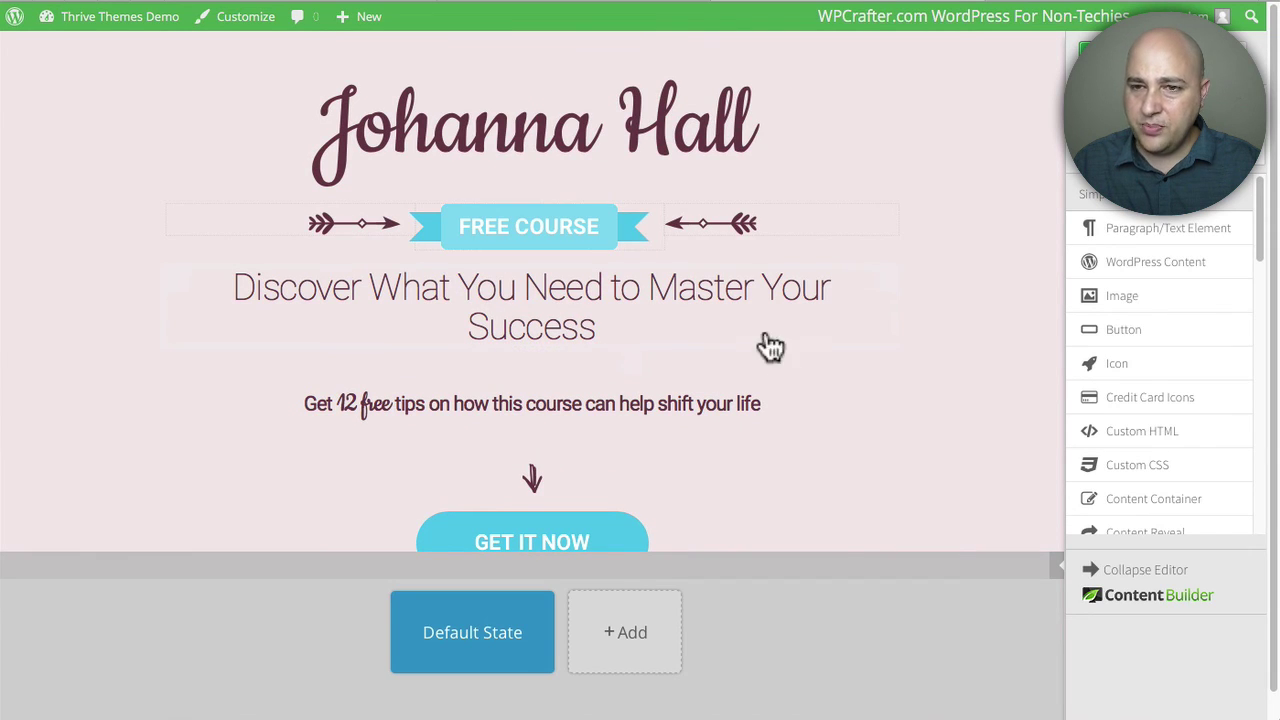
Step: Review the Scroll Mat set 060 heading and layout, then return to the Demo Popup Scroll Mat forms page
left_click(527, 150)
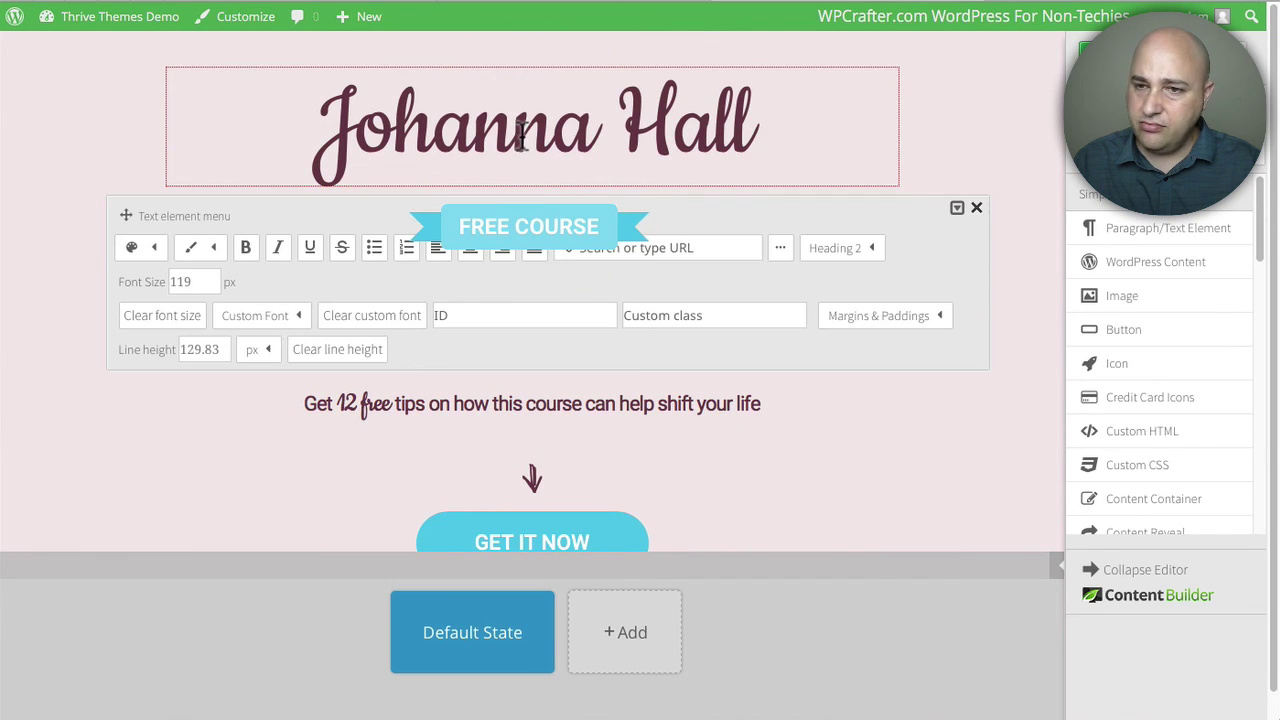
left_click(998, 116)
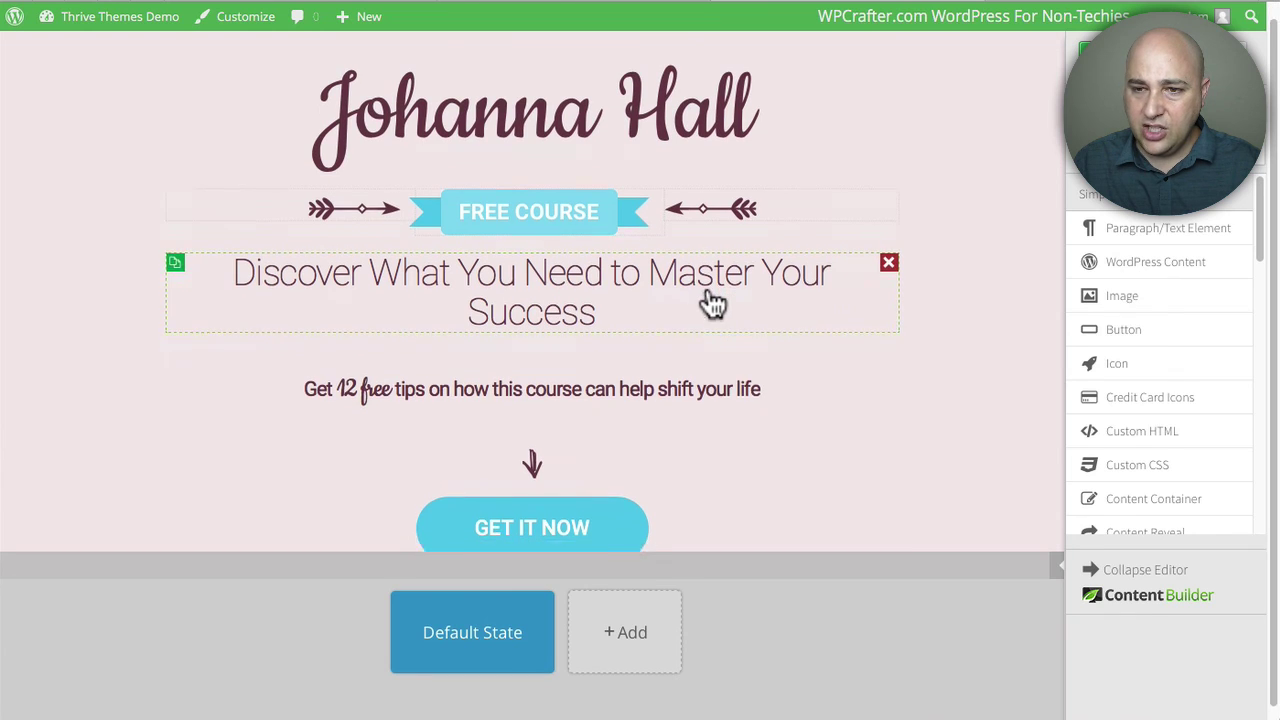
scroll(714, 303, "down", 1)
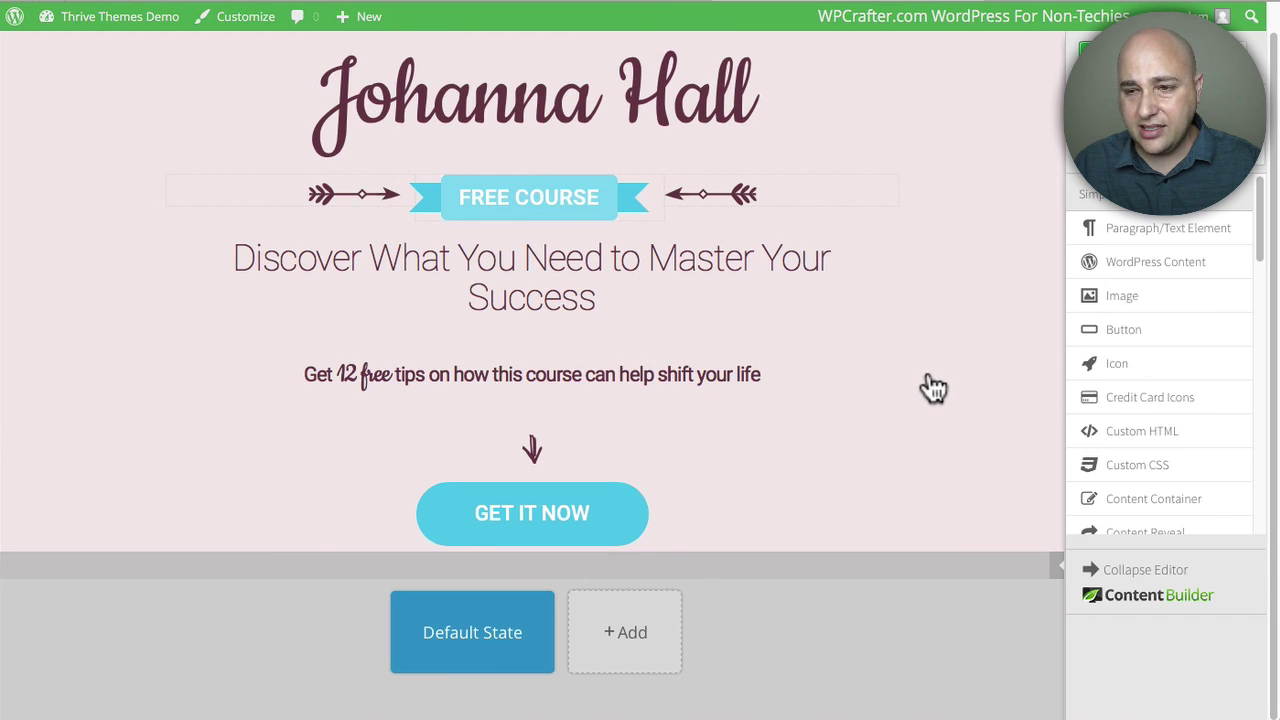
scroll(929, 374, "up", 1)
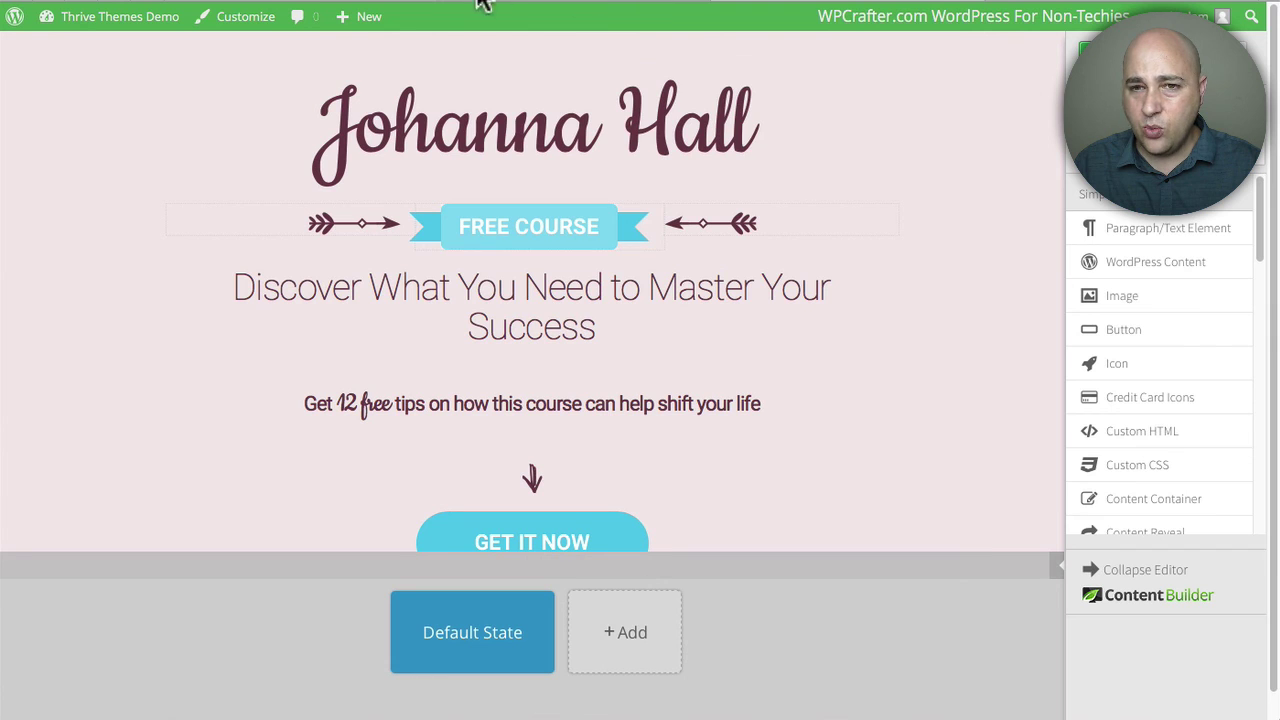
left_click(365, 3)
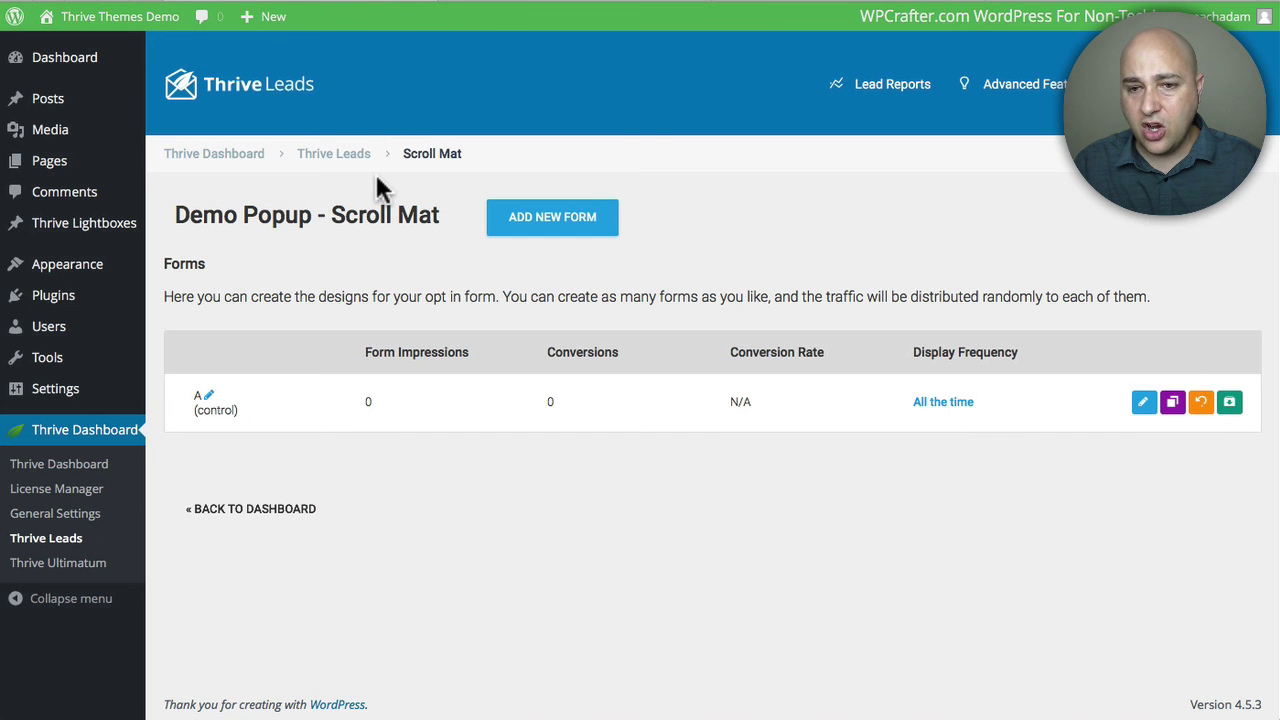